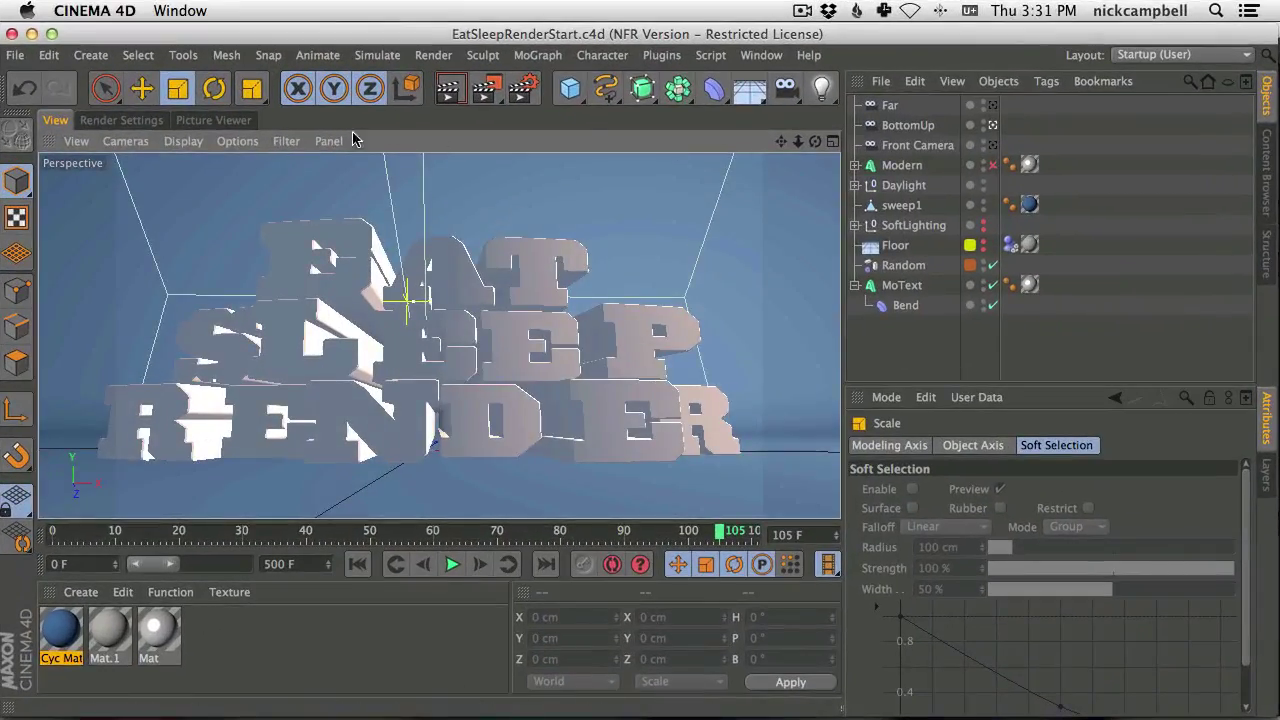
# Render a preview of the stacked text in the viewport and move the animation to frame 60.
pyautogui.click(452, 90)
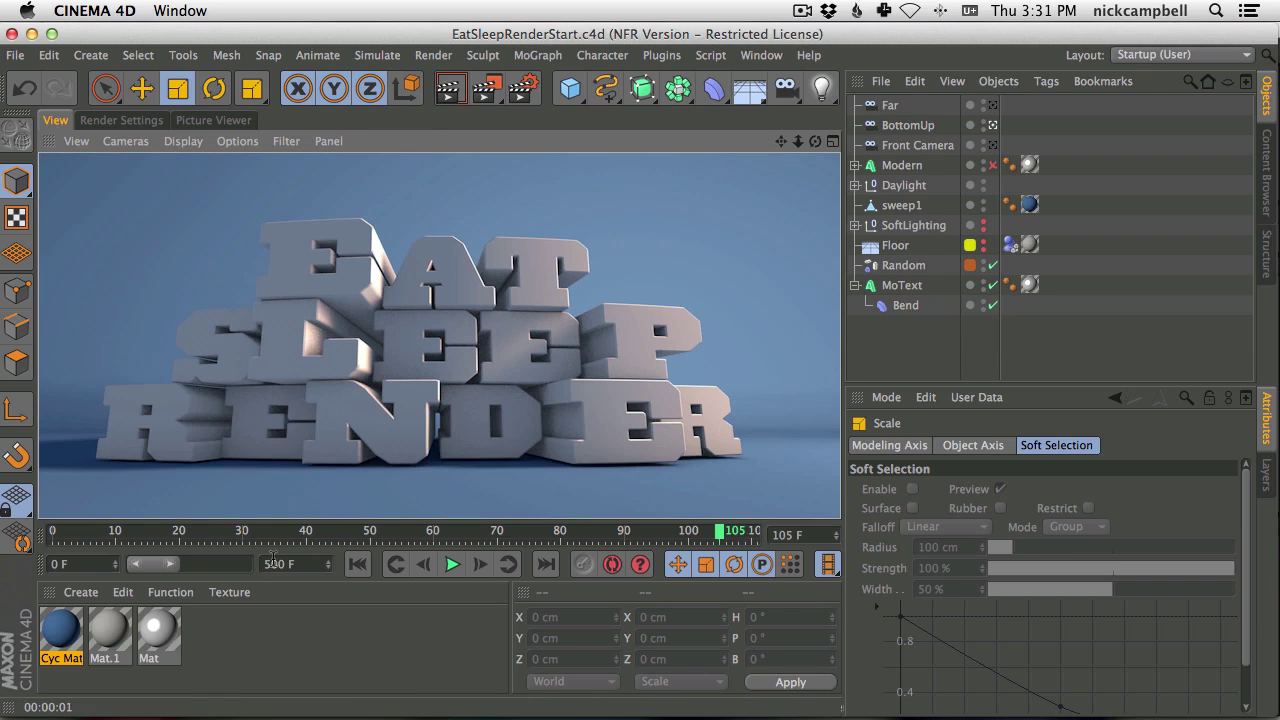
pyautogui.moveTo(276, 538); pyautogui.dragTo(222, 543)
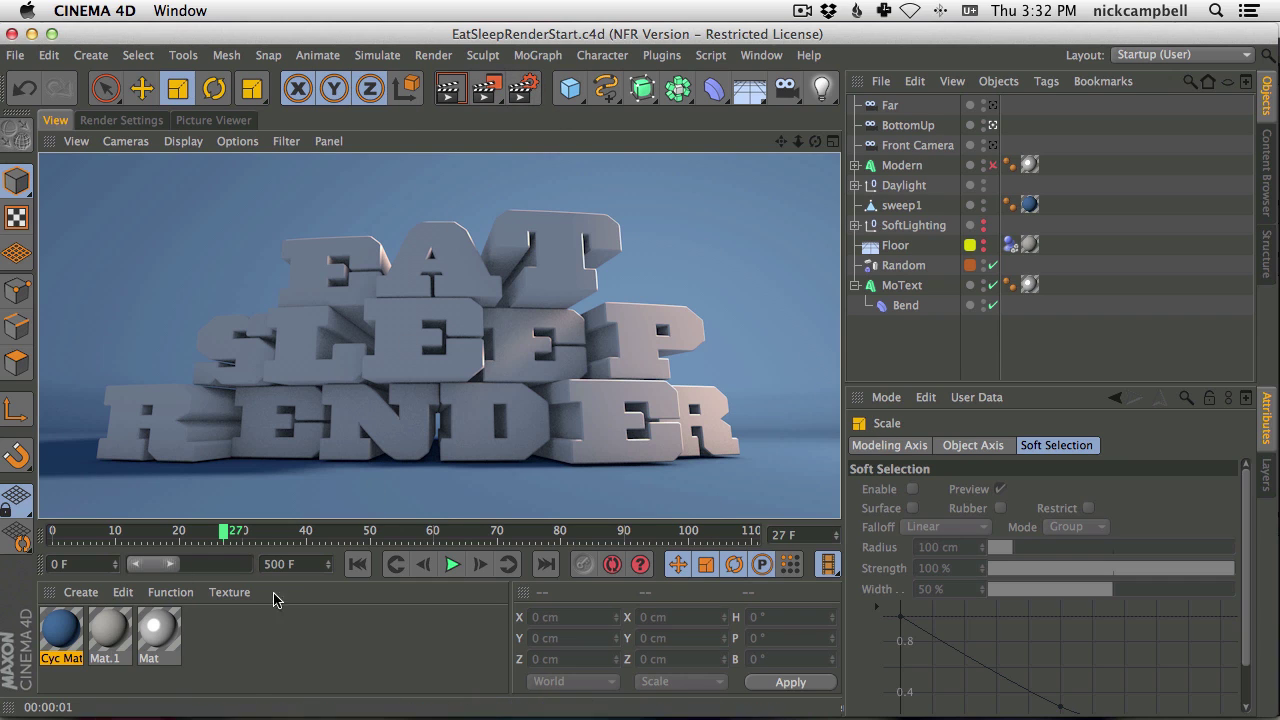
pyautogui.moveTo(261, 533); pyautogui.dragTo(432, 533)
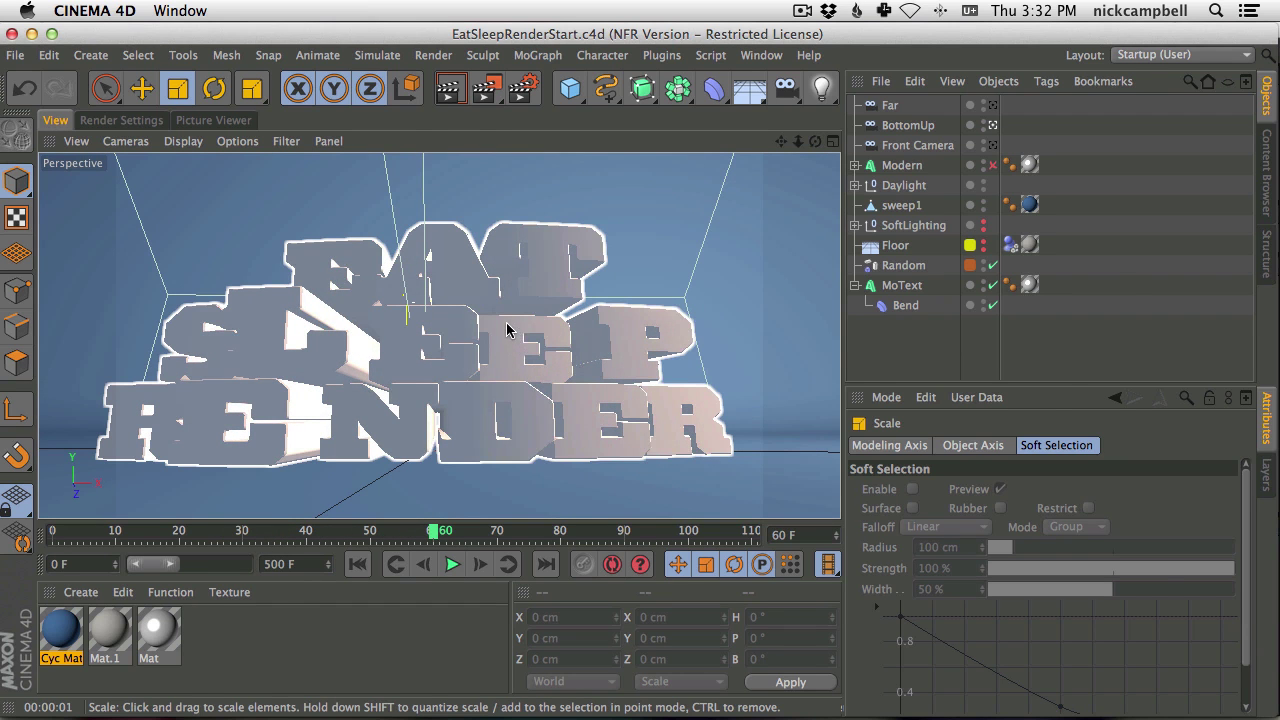
# Import EatSleepRenderStart.c4d from Finder into the After Effects Project panel and select it.
pyautogui.press('super+Tab')
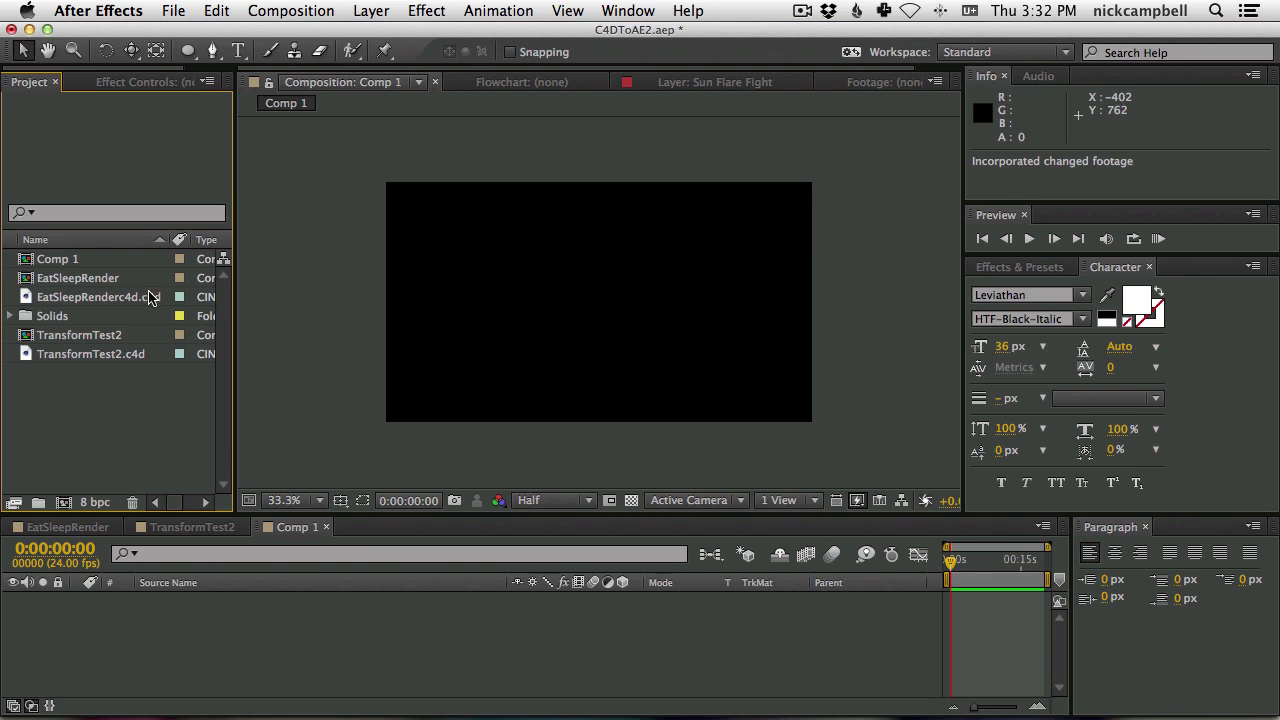
pyautogui.press('super+Tab')
pyautogui.click(673, 343)
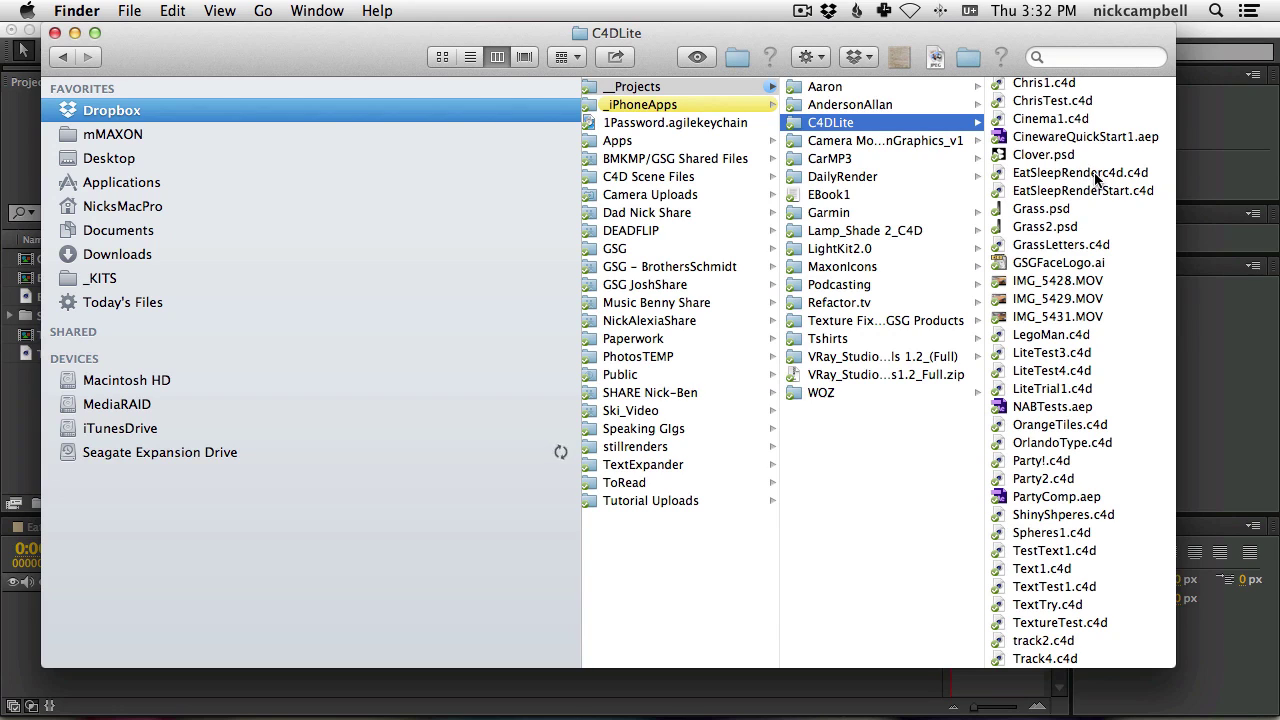
pyautogui.moveTo(1058, 192); pyautogui.dragTo(34, 443)
pyautogui.click(117, 320)
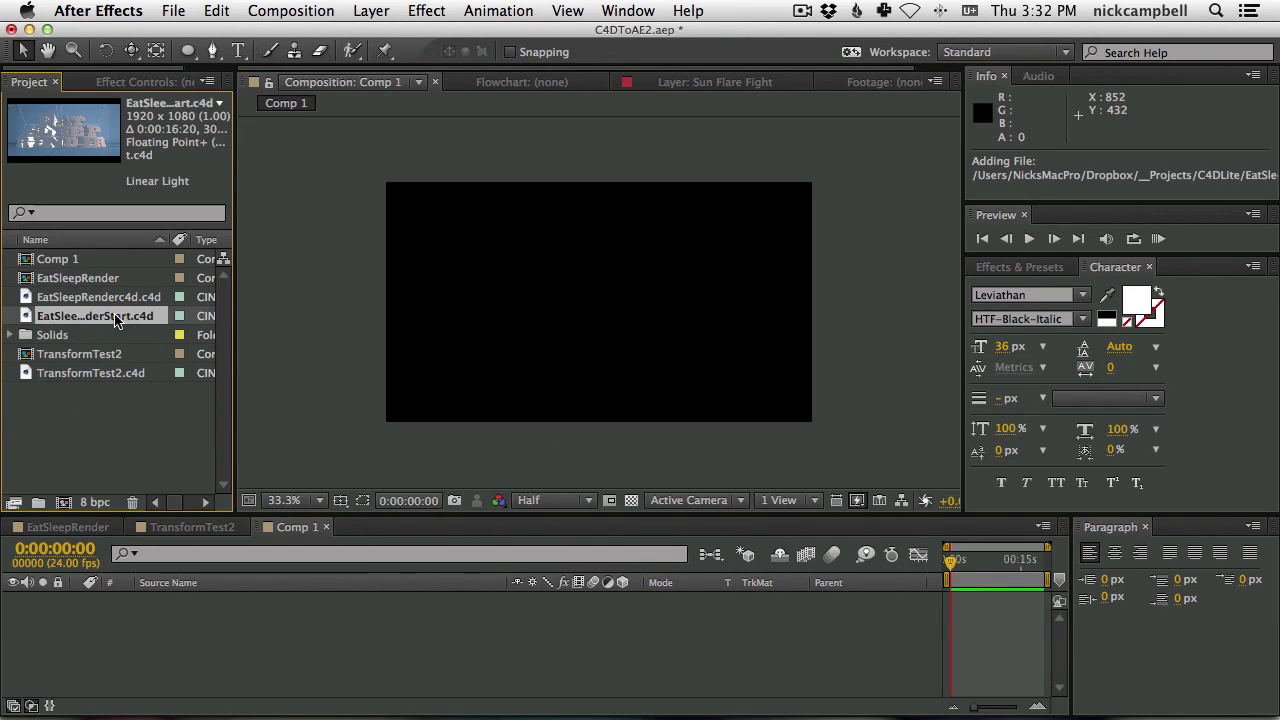
# Create an EatSleepRenderStart composition from the .c4d file and jump to 0:00:05:04.
pyautogui.click(64, 505)
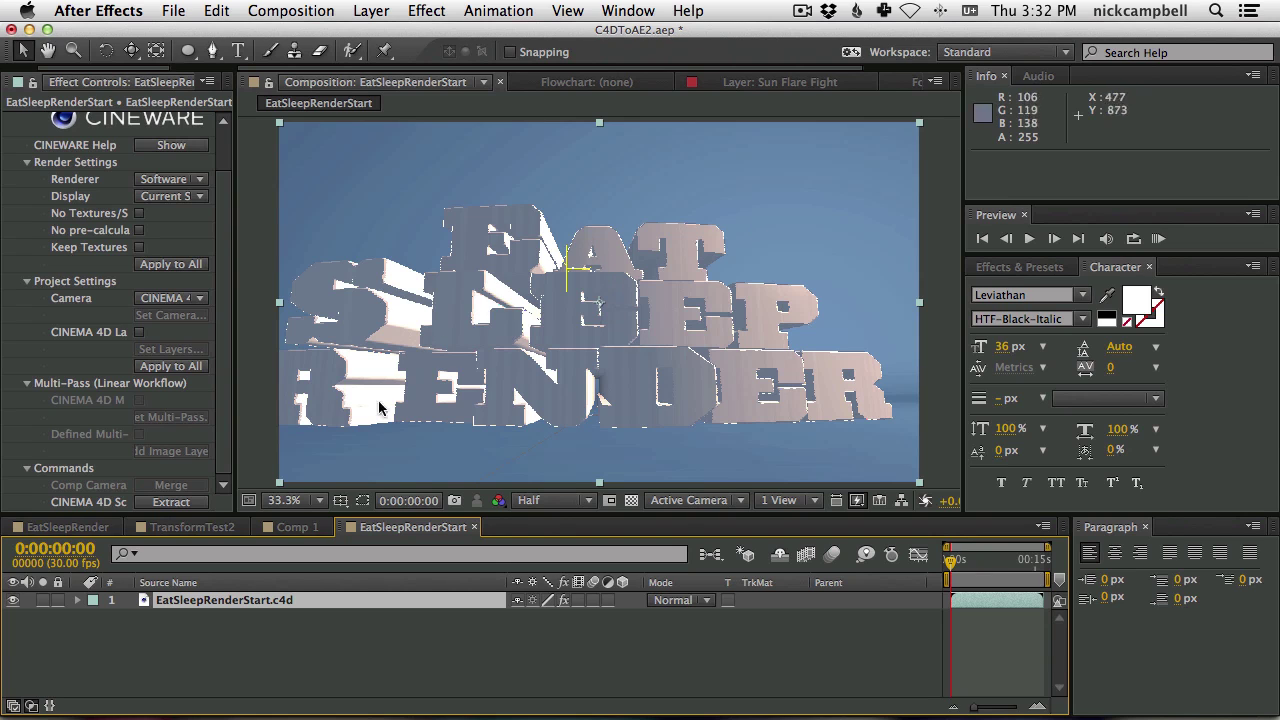
pyautogui.moveTo(233, 190); pyautogui.dragTo(316, 190)
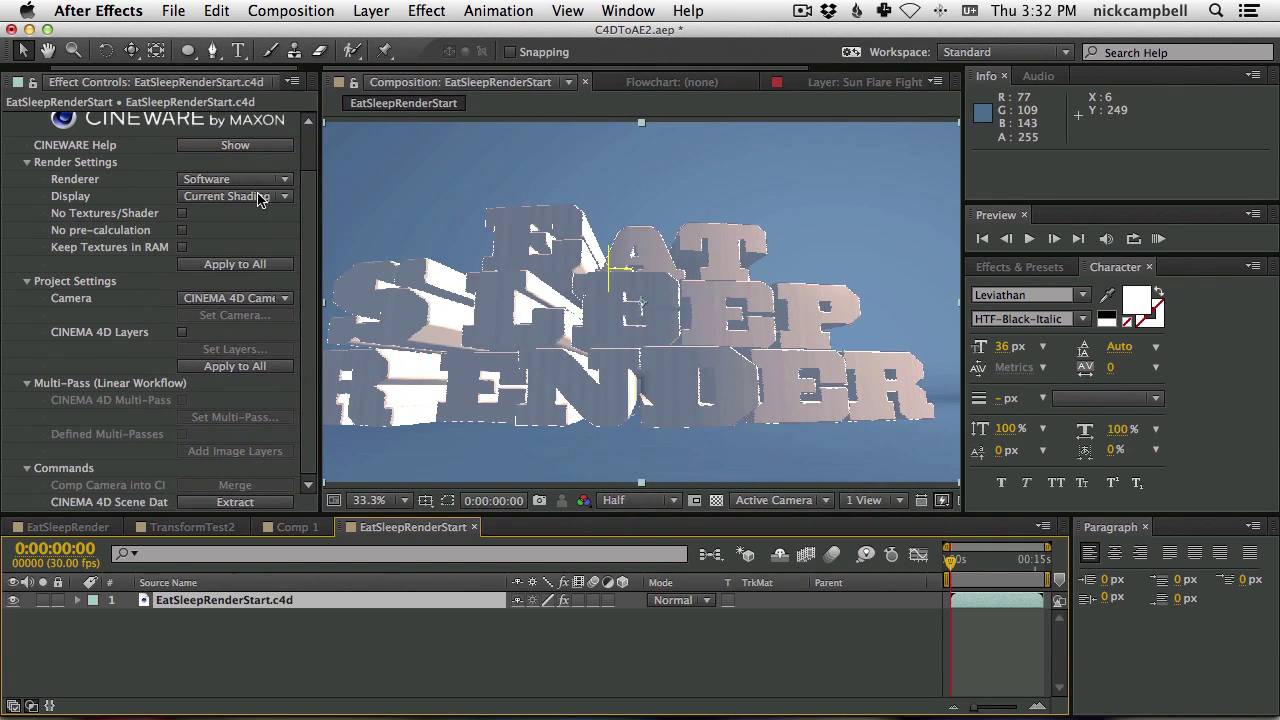
pyautogui.click(979, 562)
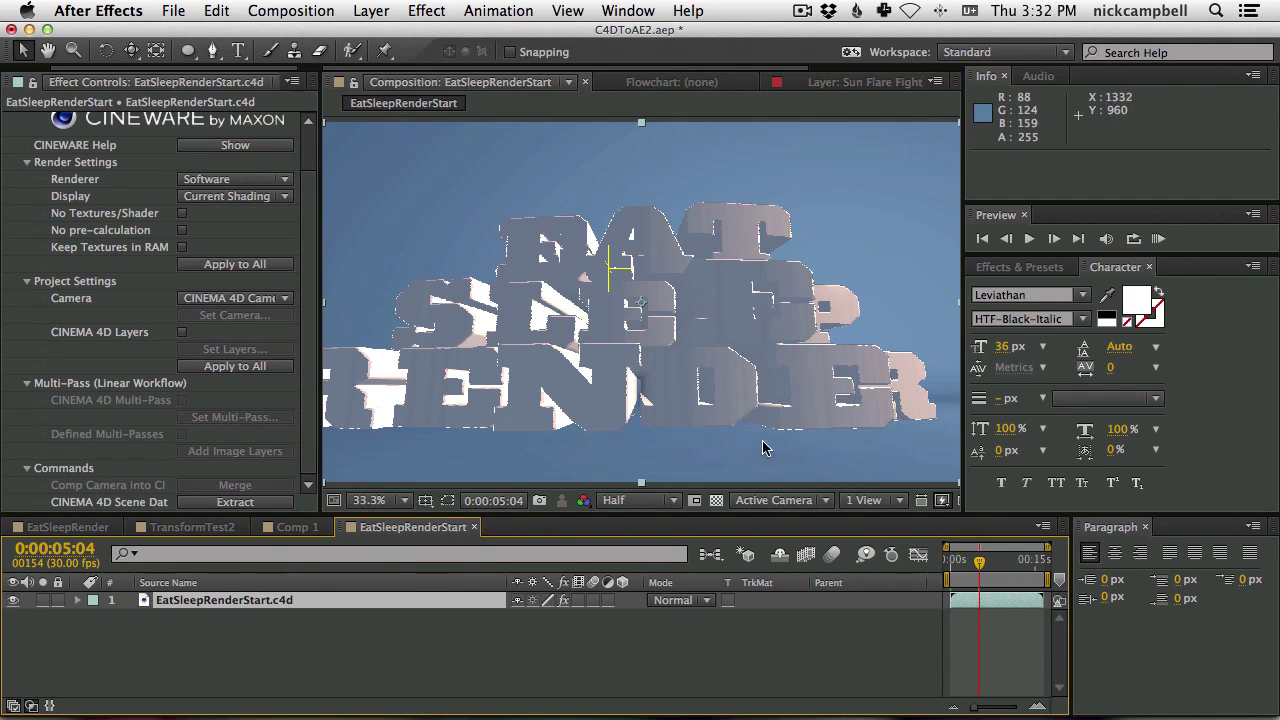
# Switch the Cineware renderer to Standard (Final) and enlarge the Composition panel.
pyautogui.click(237, 184)
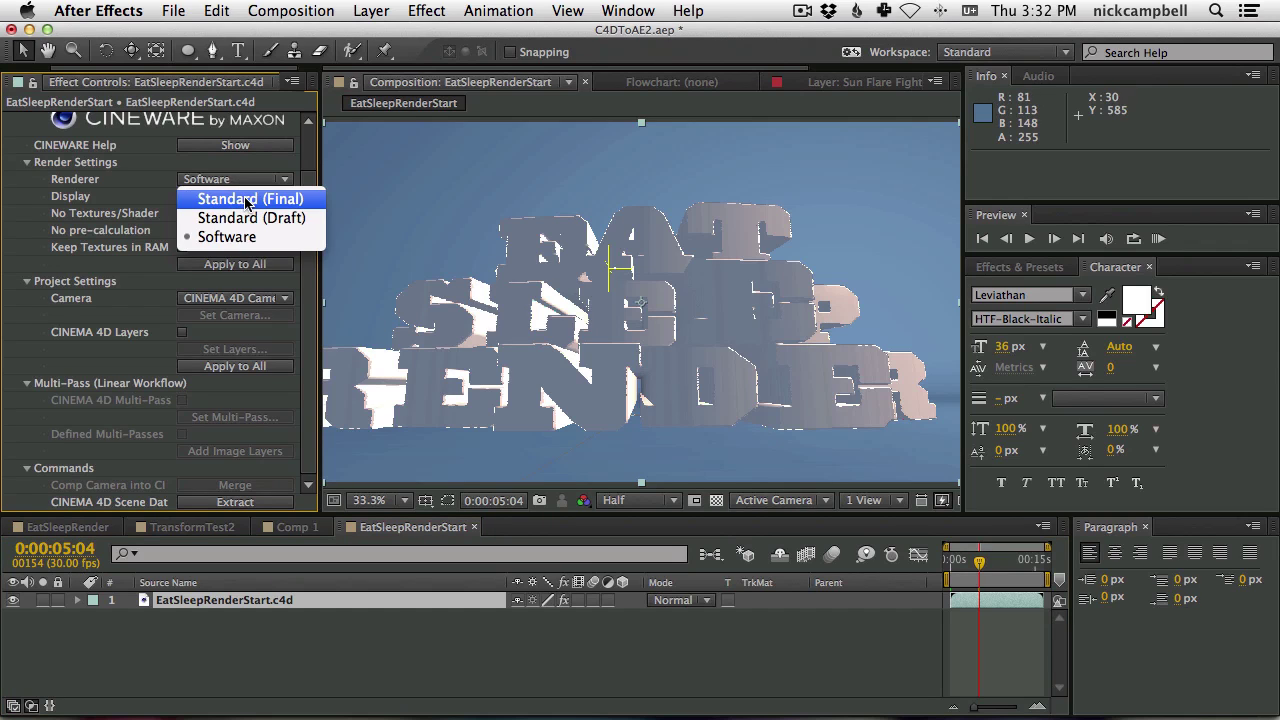
pyautogui.click(261, 202)
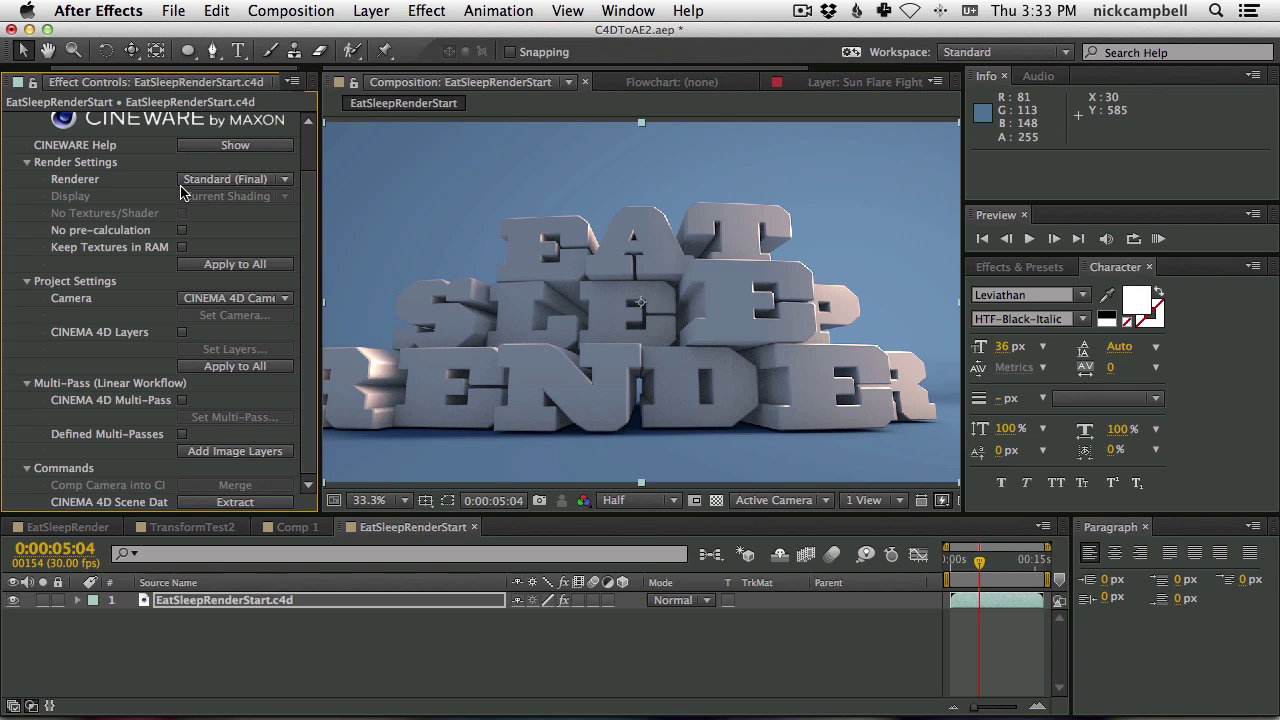
pyautogui.moveTo(963, 288); pyautogui.dragTo(1022, 287)
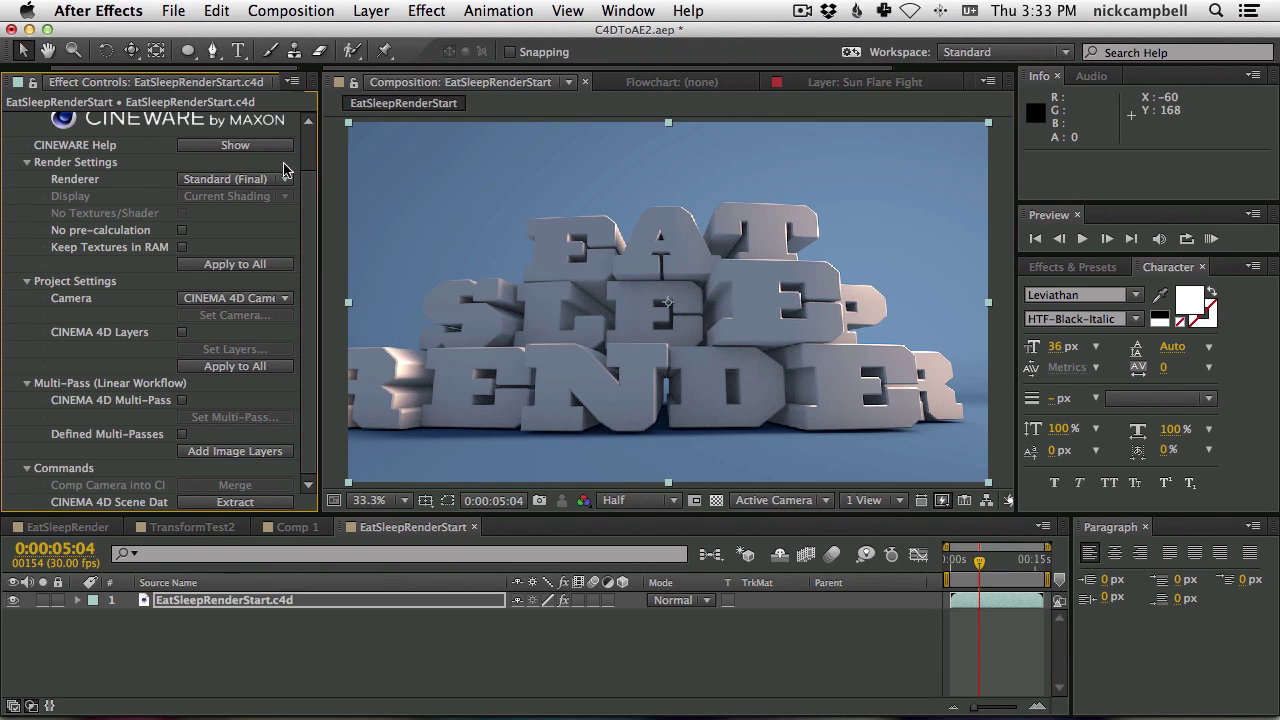
# Set Cineware's camera to the Cinema 4D camera named Far.
pyautogui.scroll(2, 283, 172)
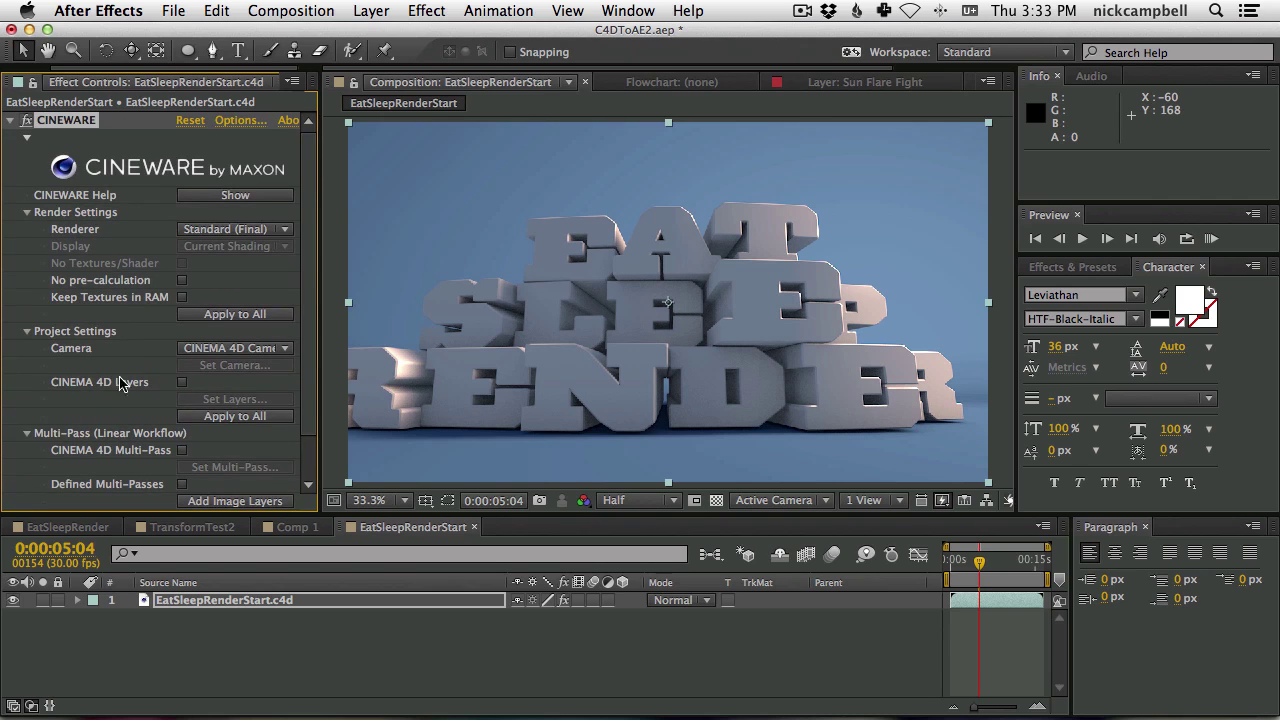
pyautogui.scroll(-1, 310, 243)
pyautogui.scroll(-2, 310, 243)
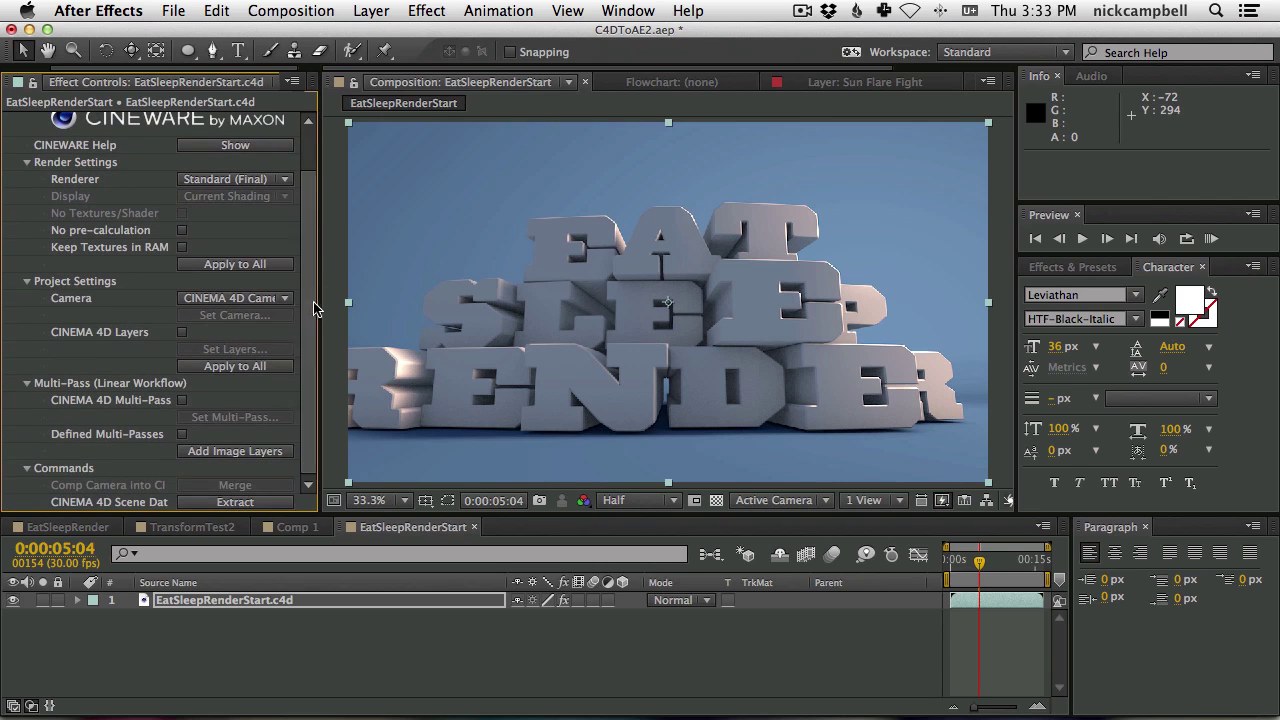
pyautogui.click(229, 304)
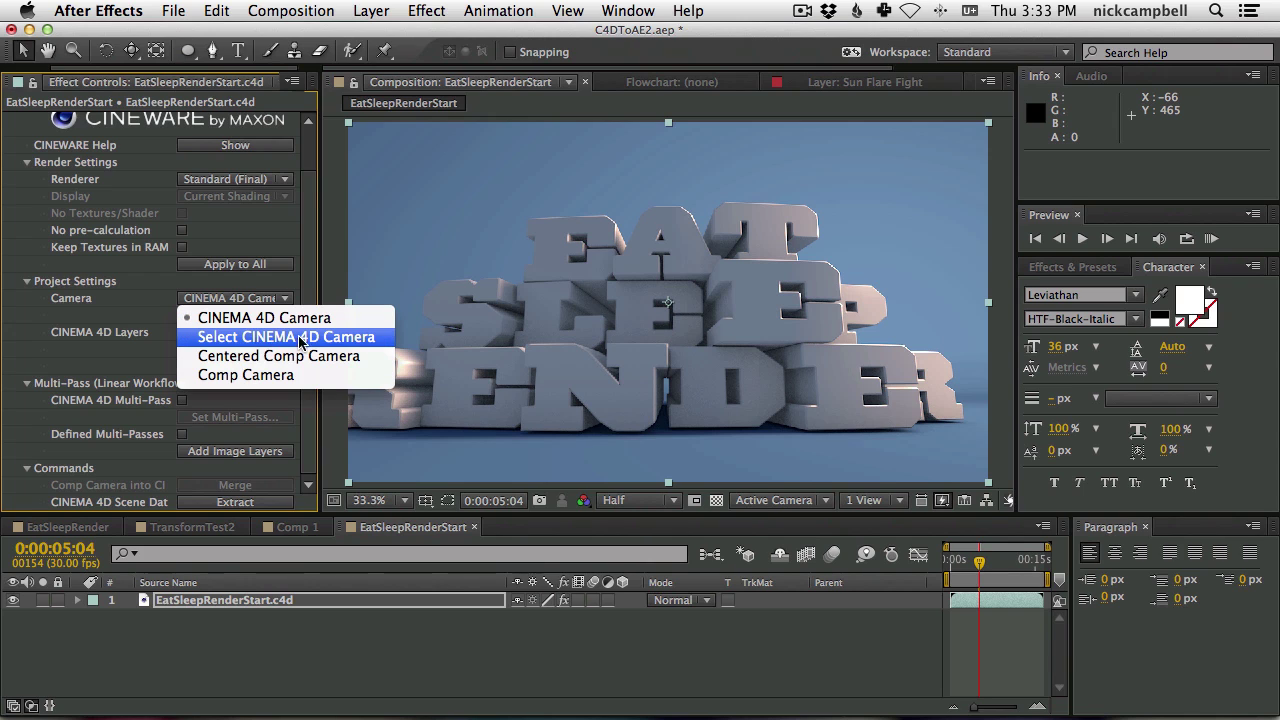
pyautogui.click(333, 340)
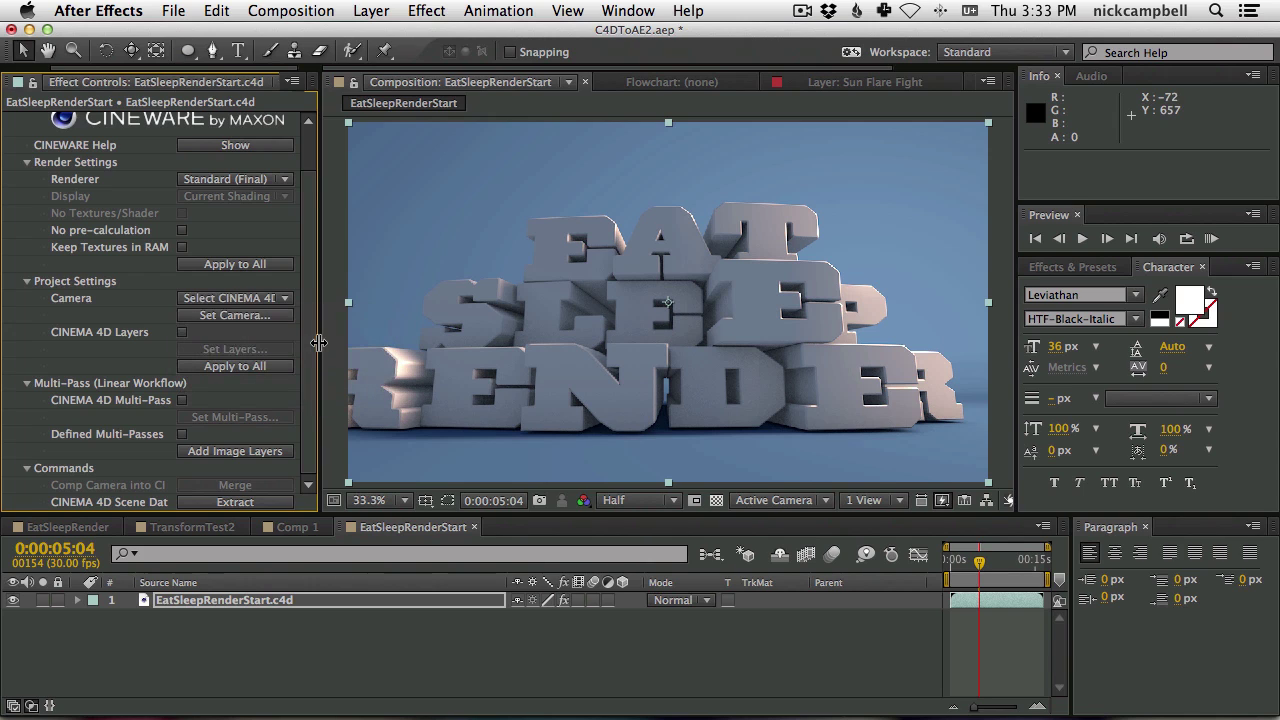
pyautogui.click(237, 318)
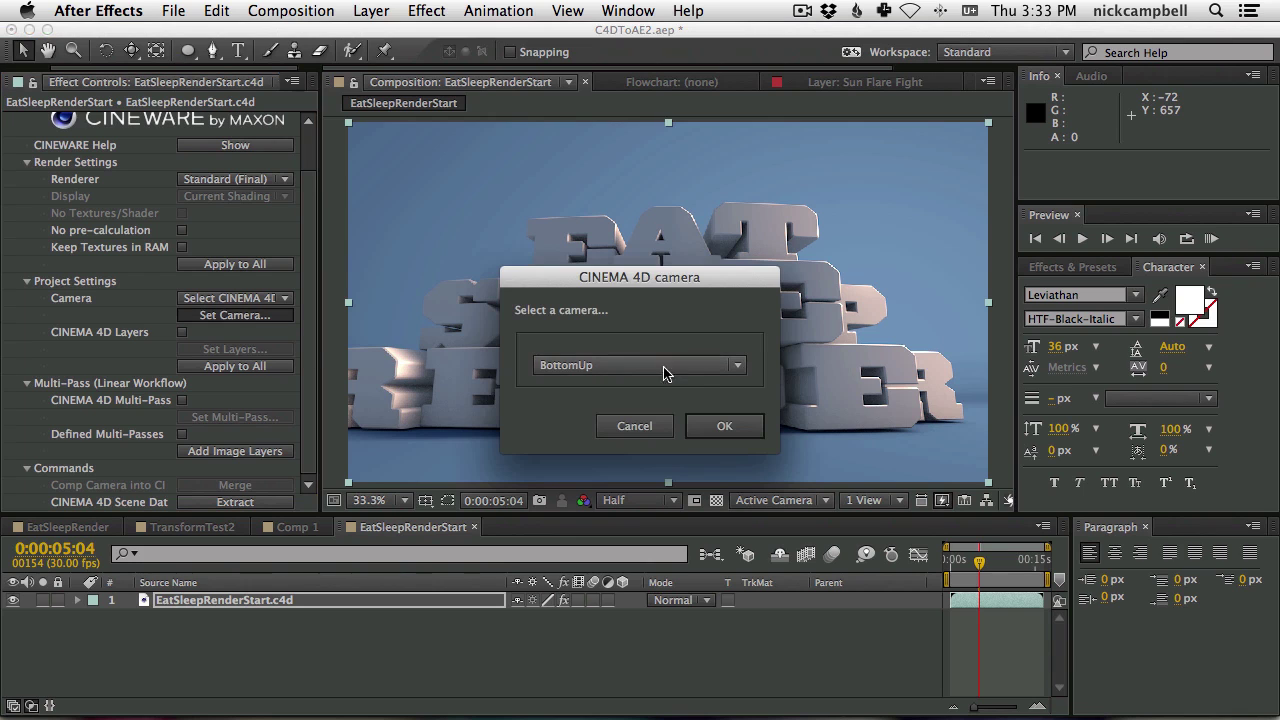
pyautogui.click(697, 368)
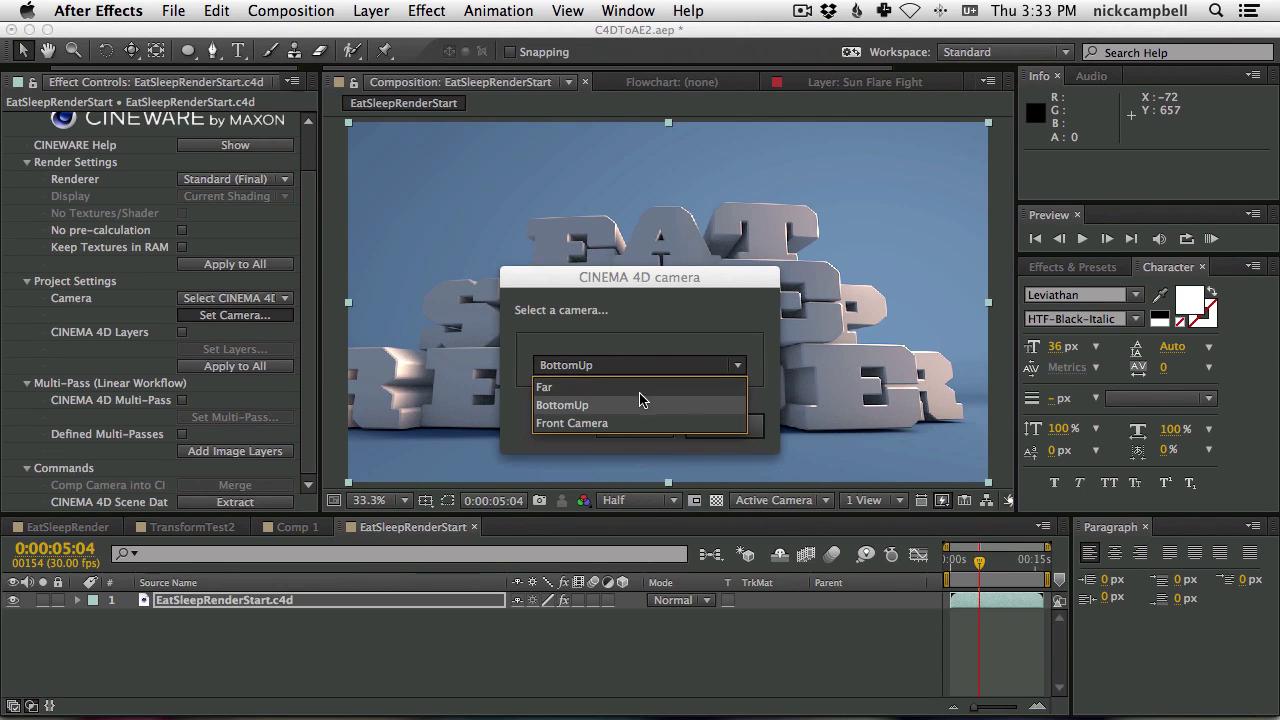
pyautogui.click(580, 390)
pyautogui.click(722, 427)
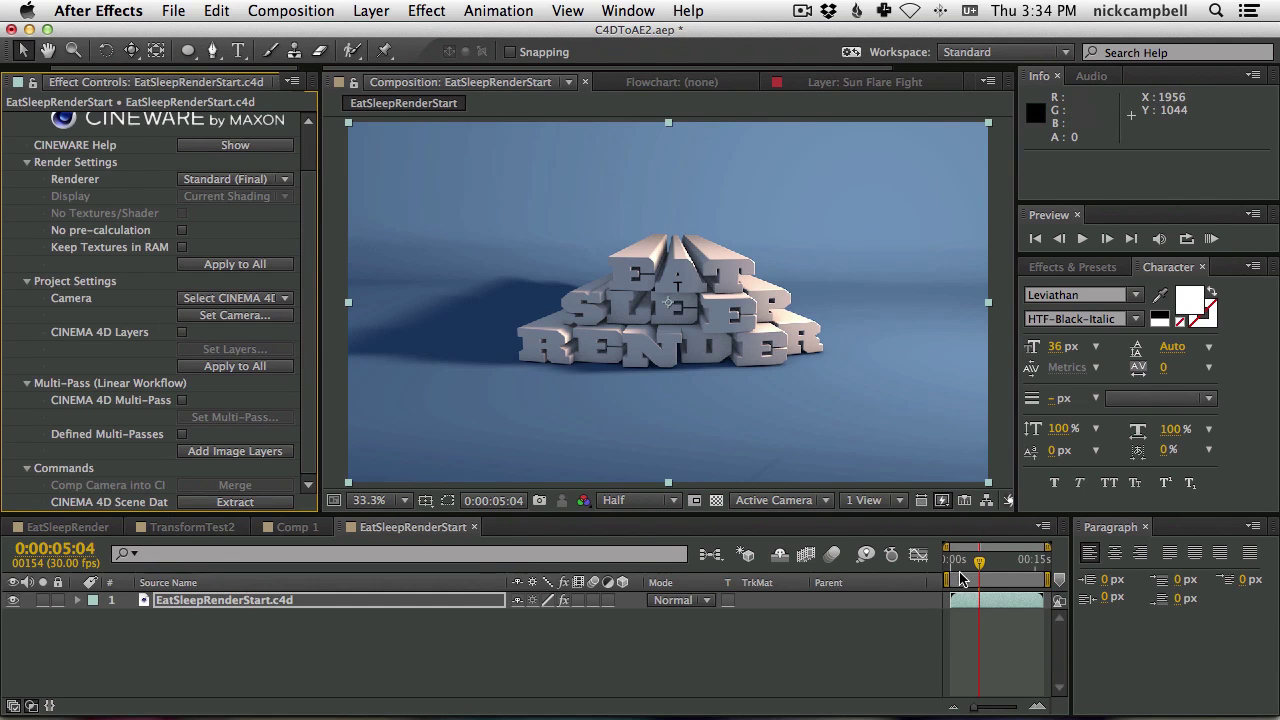
# Return near the start of the animation and lower preview resolution to Third.
pyautogui.moveTo(958, 578); pyautogui.dragTo(951, 574)
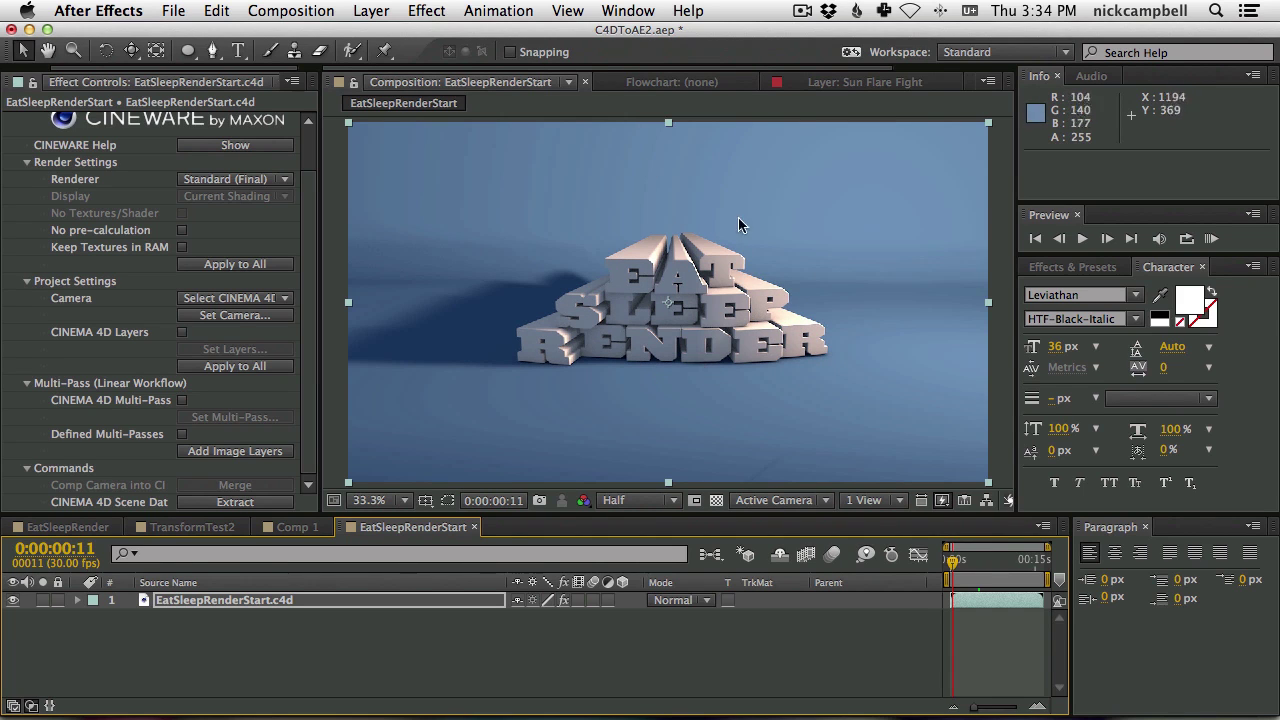
pyautogui.click(656, 502)
pyautogui.click(660, 589)
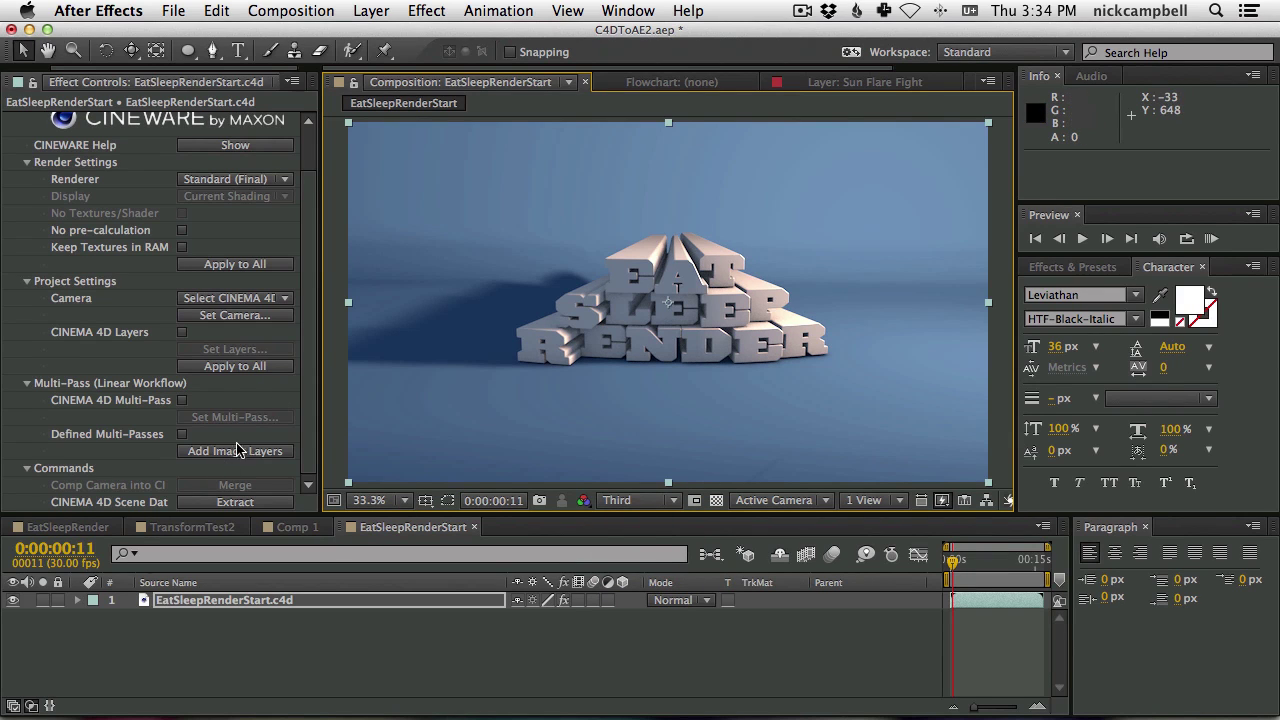
# Switch Cineware to a closer Cinema 4D camera, then return to Cinema 4D.
pyautogui.click(268, 302)
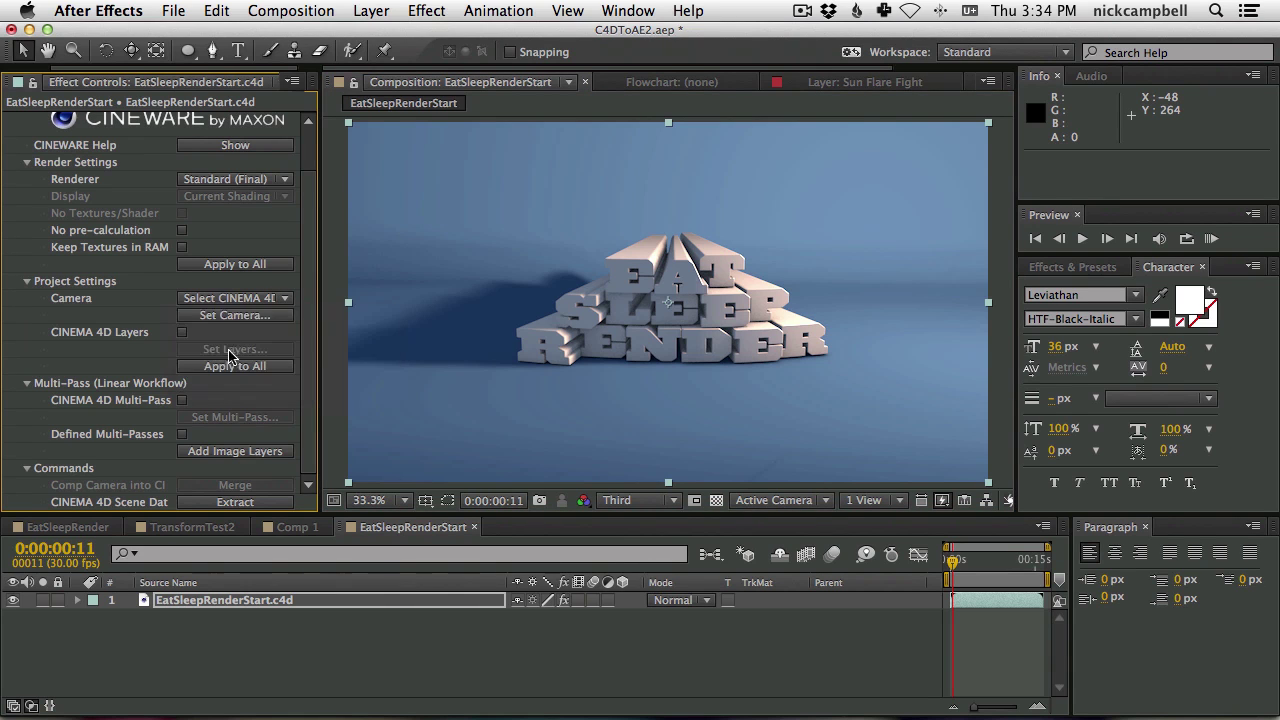
pyautogui.click(234, 315)
pyautogui.click(640, 365)
pyautogui.click(662, 426)
pyautogui.click(724, 426)
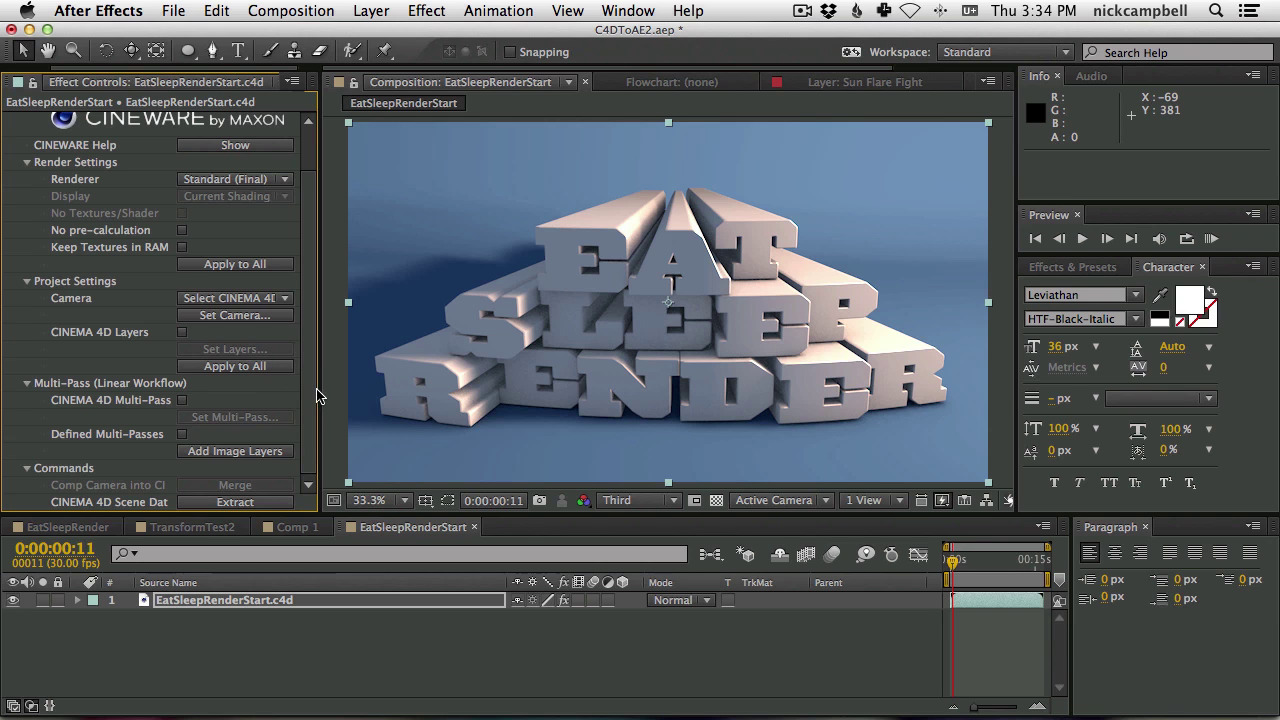
pyautogui.press('super+Tab')
pyautogui.press('super+Tab')
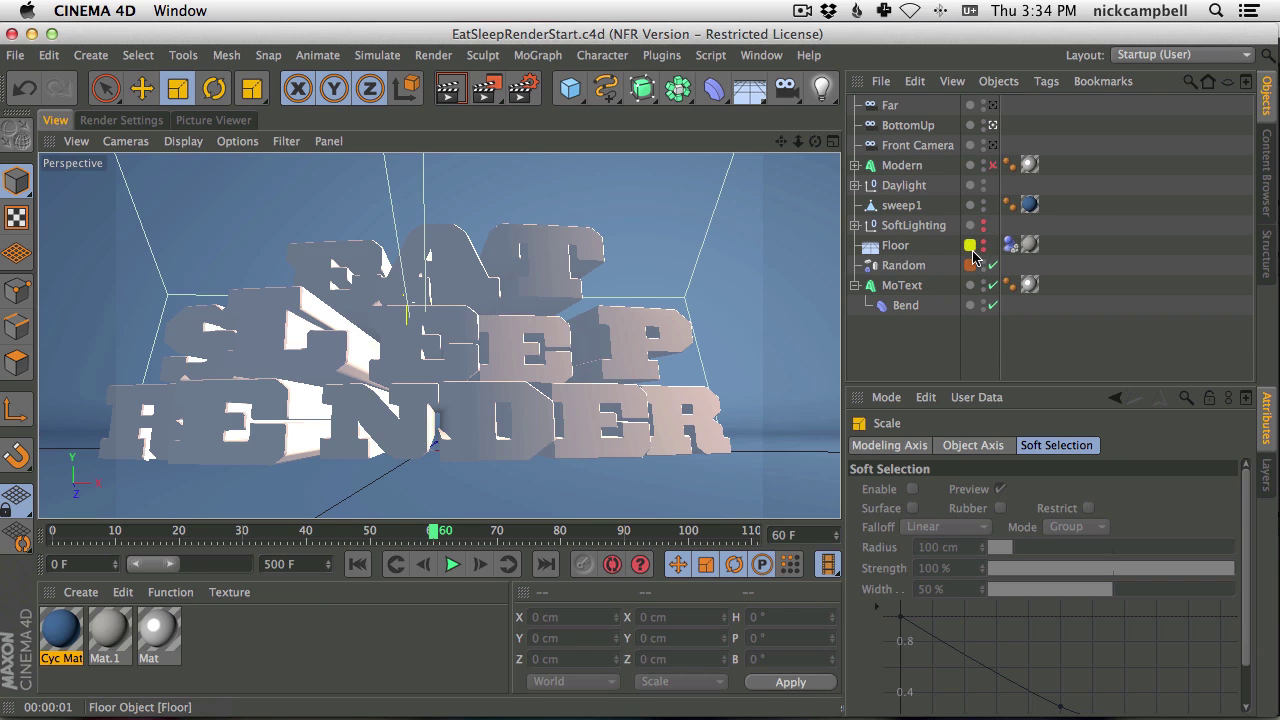
# Check the Object Buffer multi-pass in Render Settings, return to the scene view, and go back to After Effects.
pyautogui.click(526, 89)
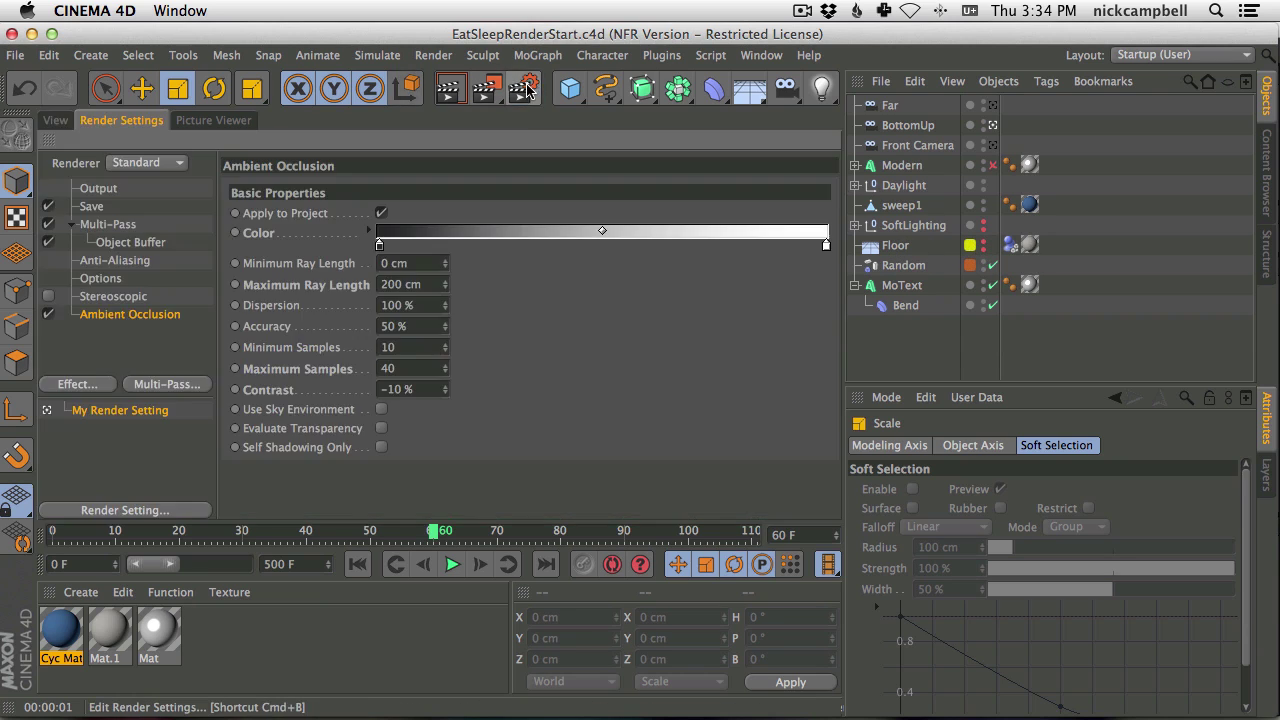
pyautogui.click(135, 243)
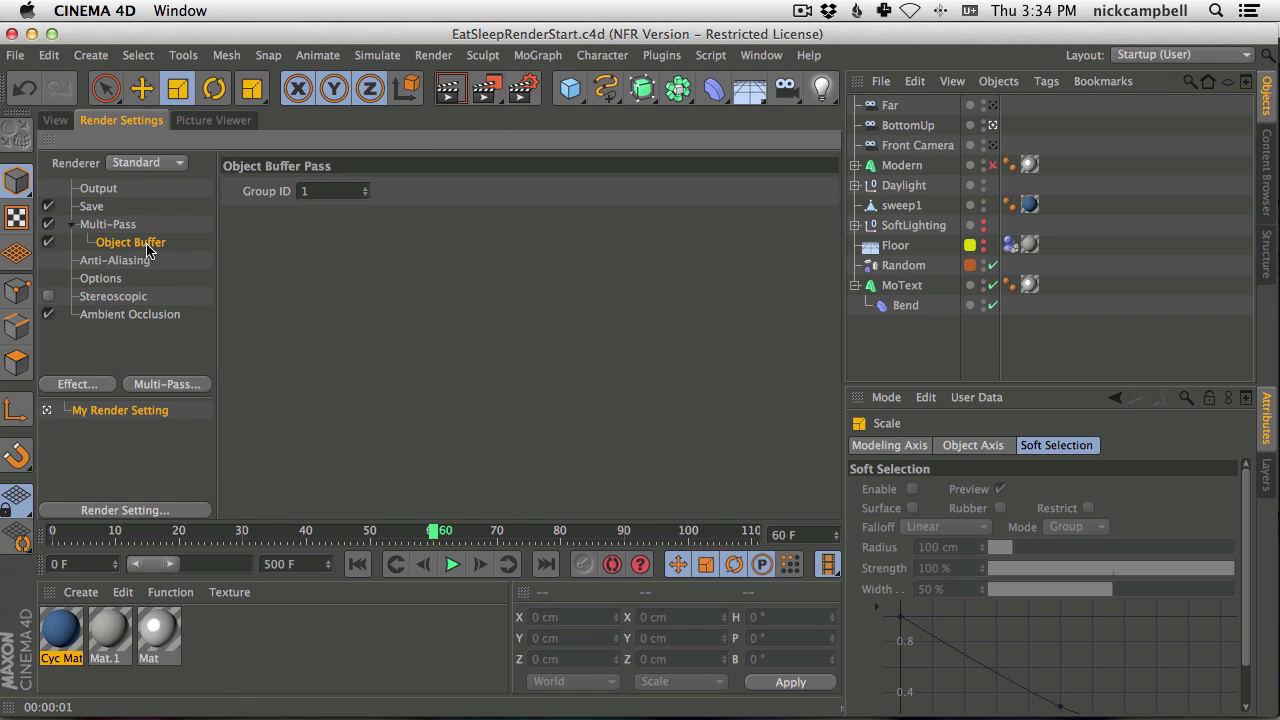
pyautogui.click(60, 122)
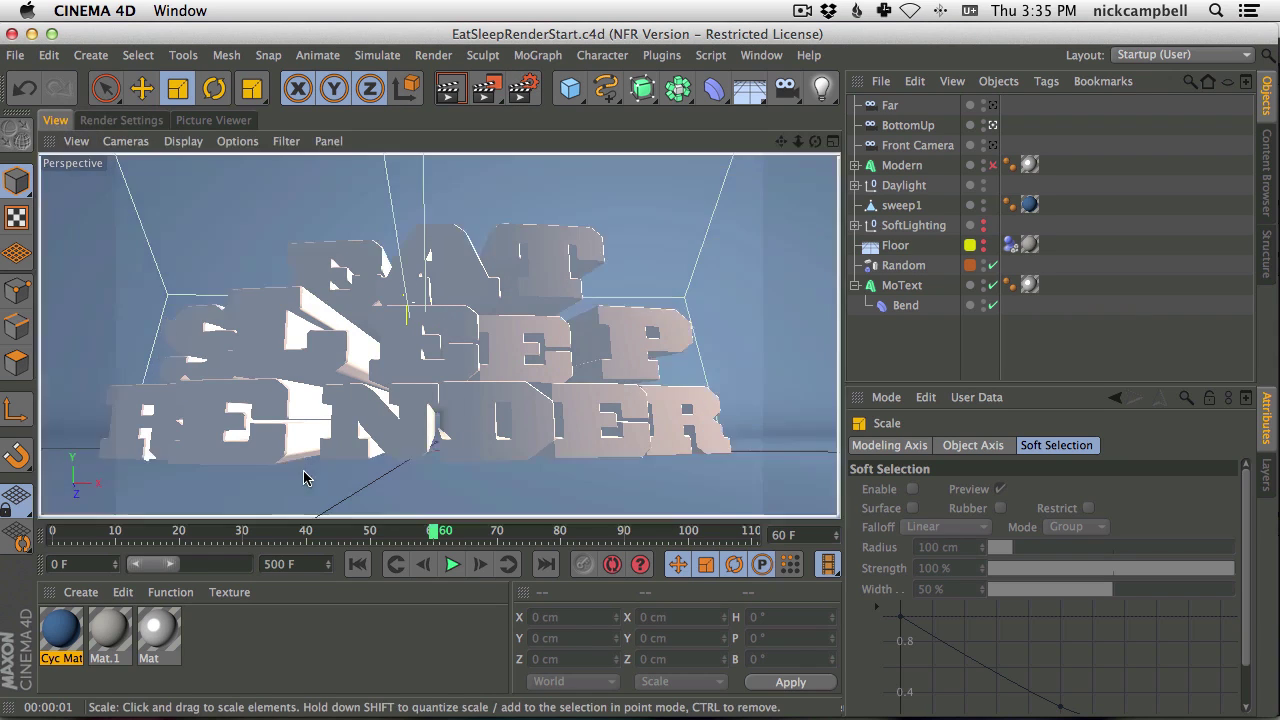
pyautogui.press('super+Tab')
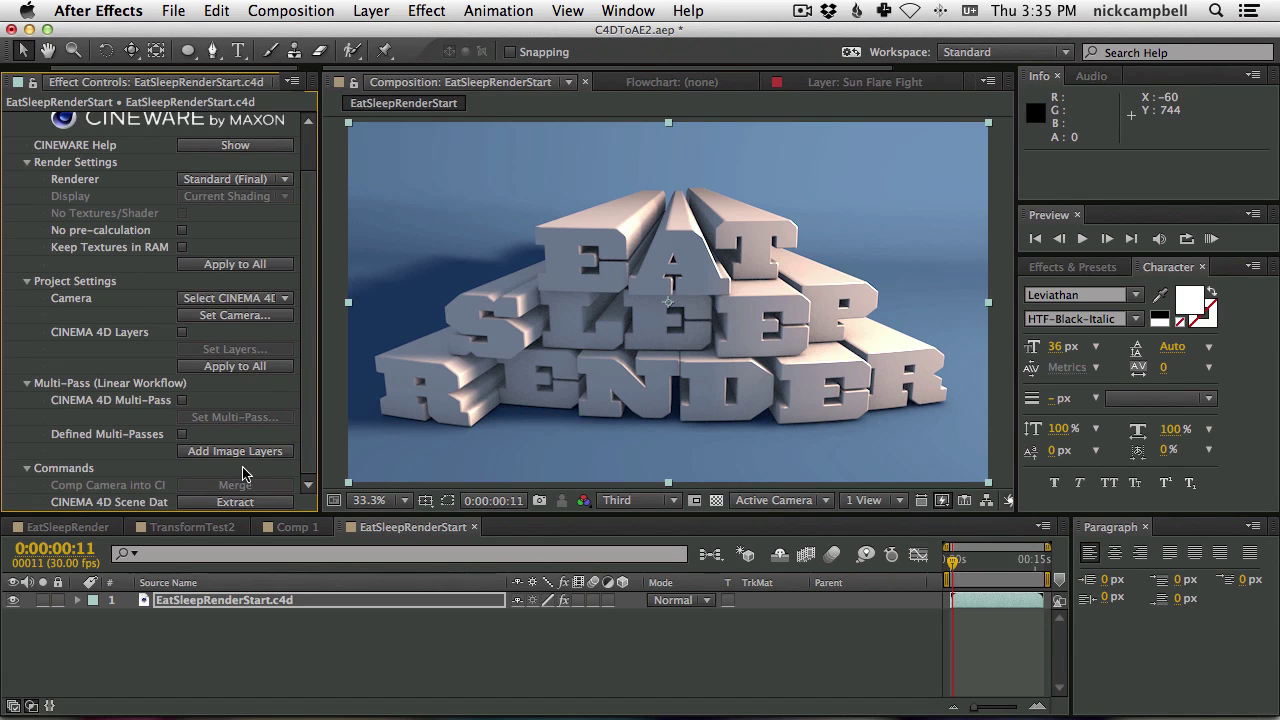
# Add Camera 1, a two-node 35mm camera layer, and select the .c4d layer.
pyautogui.press('super+Tab')
pyautogui.press('super+Tab')
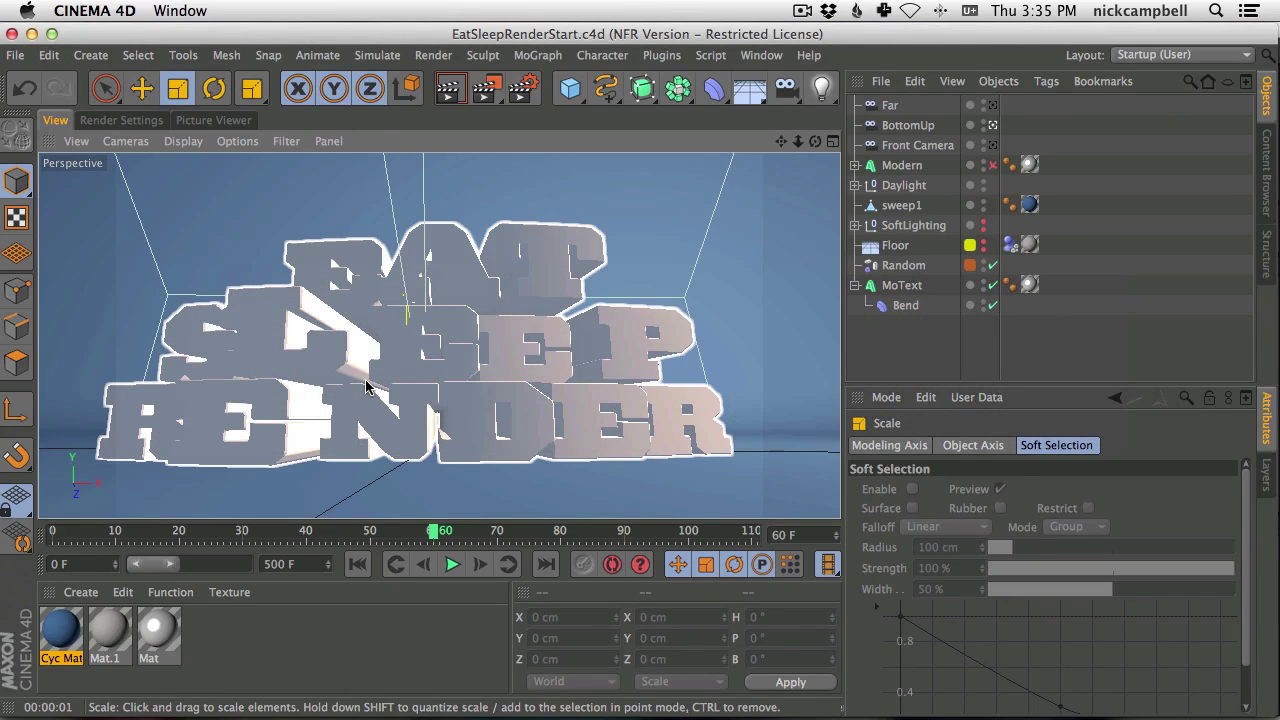
pyautogui.press('super+Tab')
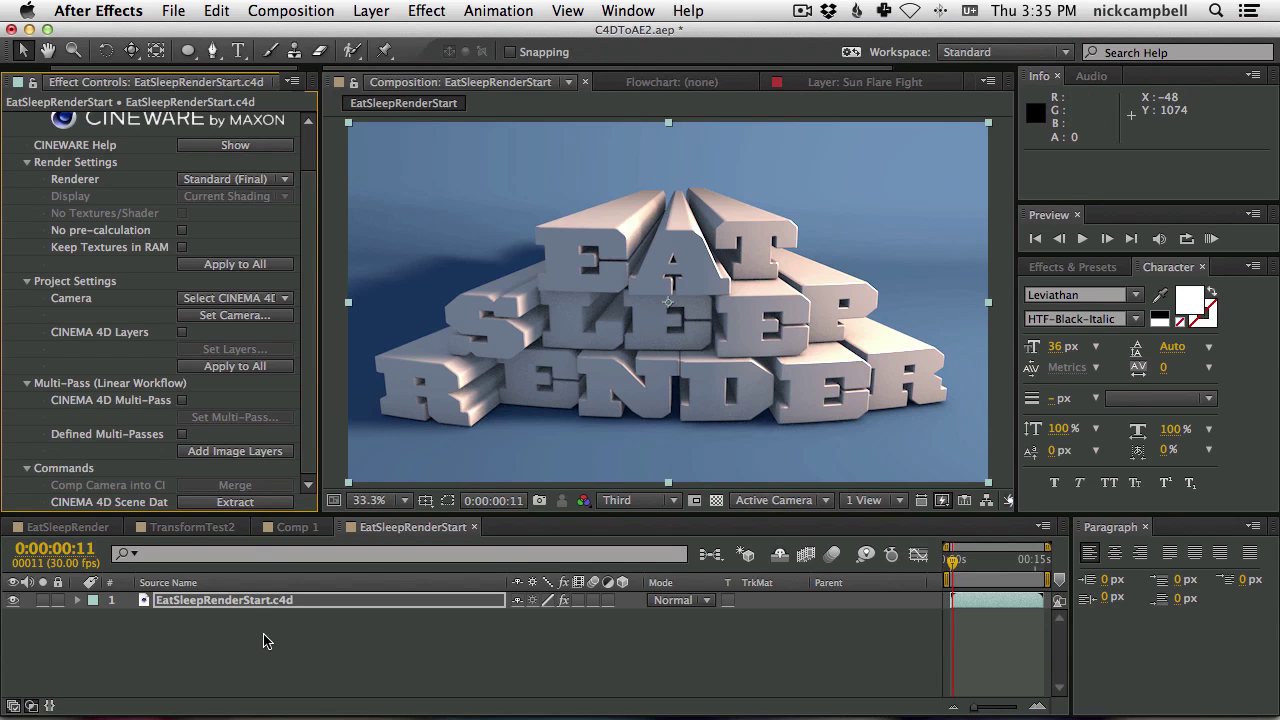
pyautogui.click(371, 10)
pyautogui.click(371, 10)
pyautogui.click(371, 10)
pyautogui.moveTo(385, 35)
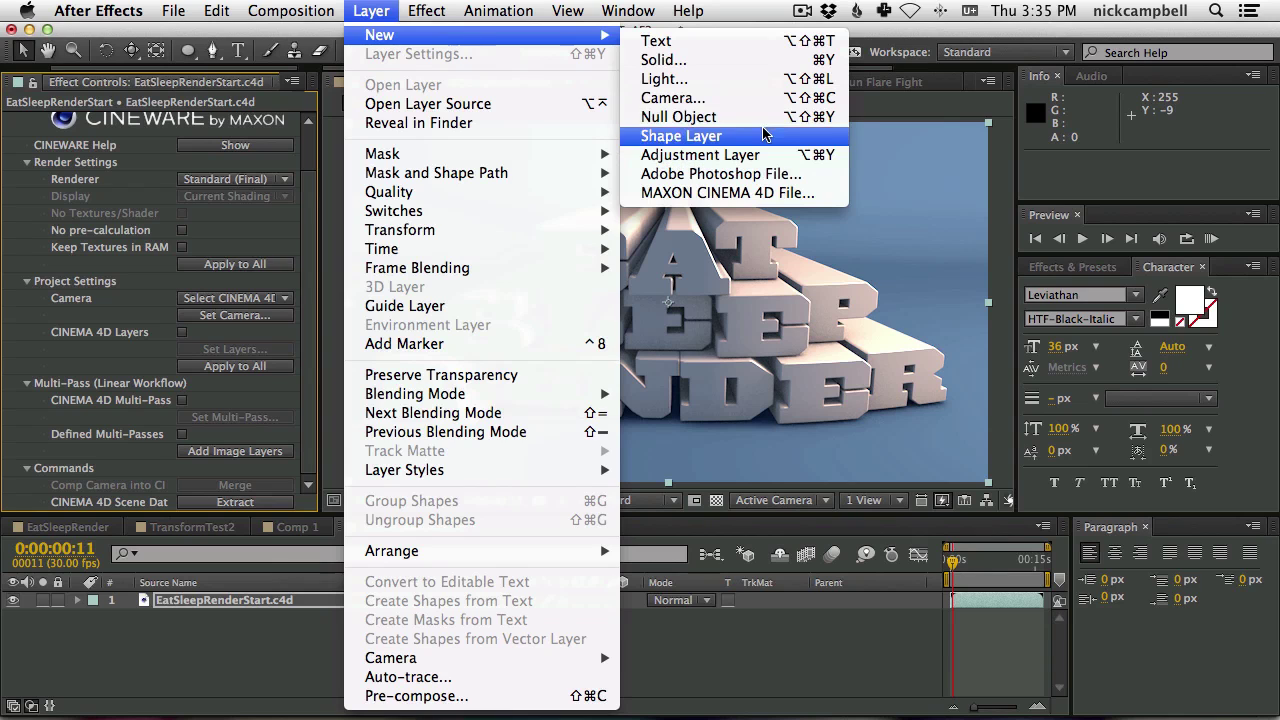
pyautogui.click(760, 106)
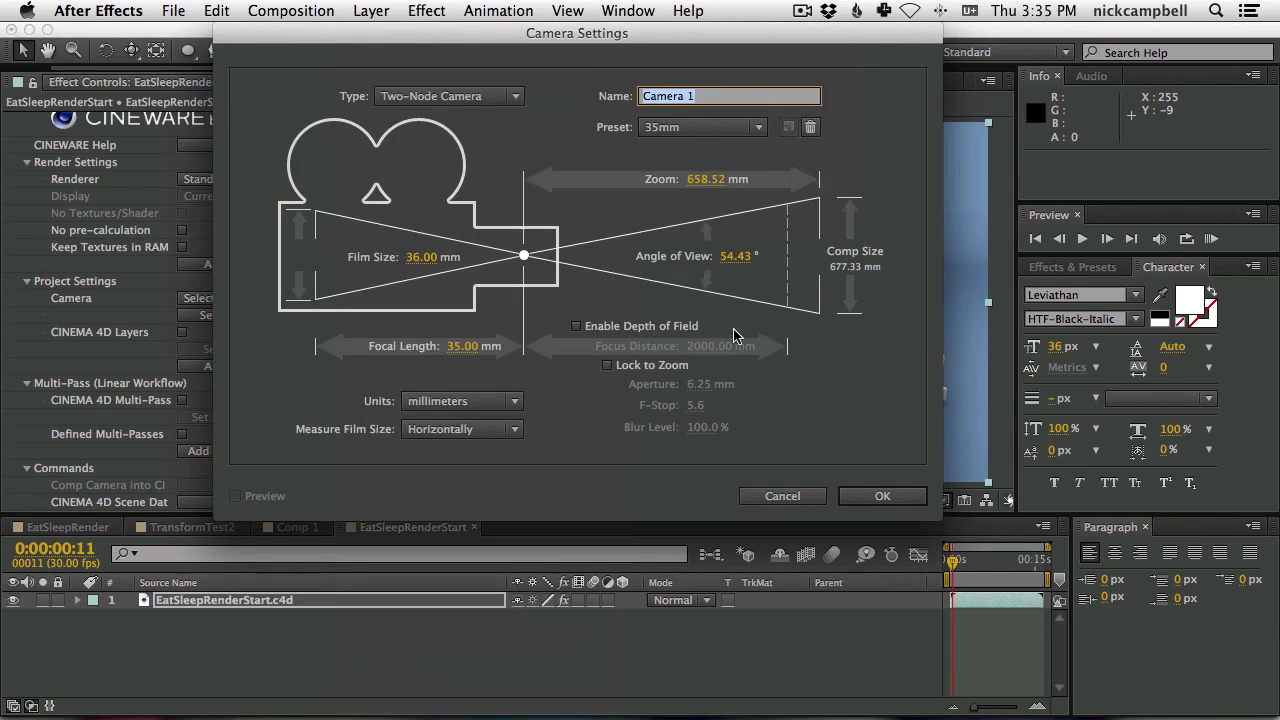
pyautogui.click(908, 494)
pyautogui.click(901, 492)
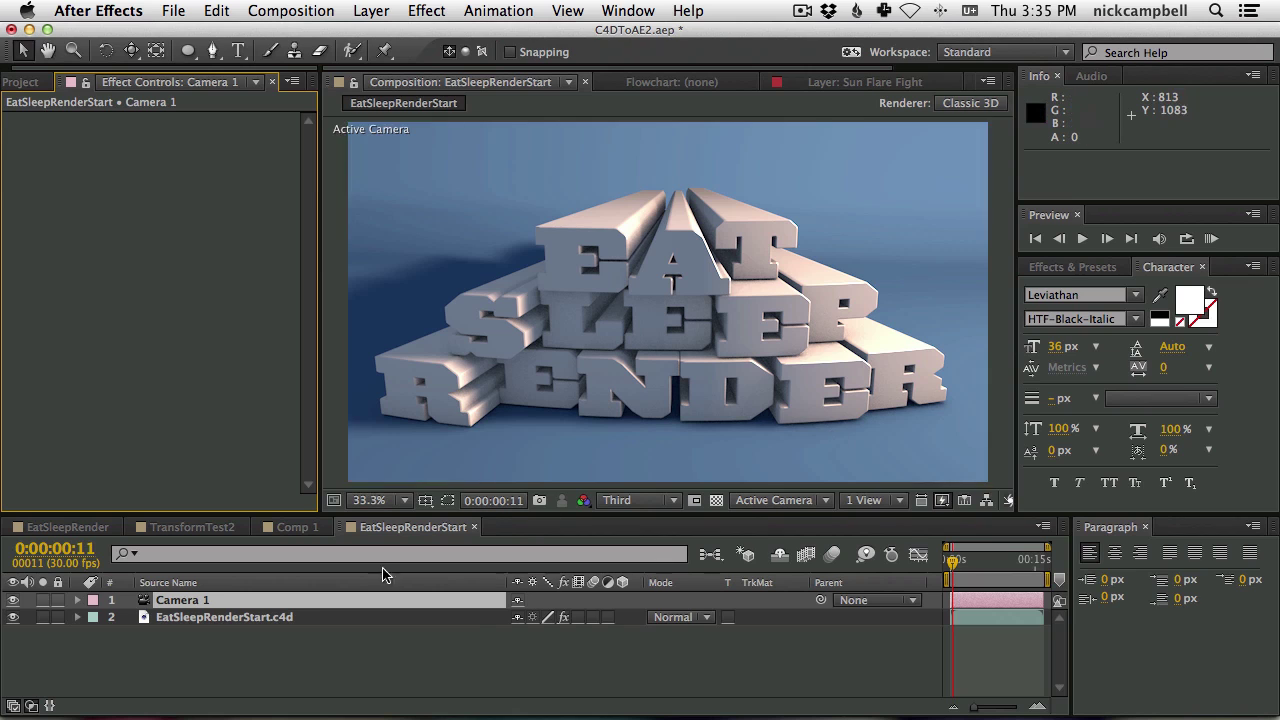
pyautogui.click(283, 618)
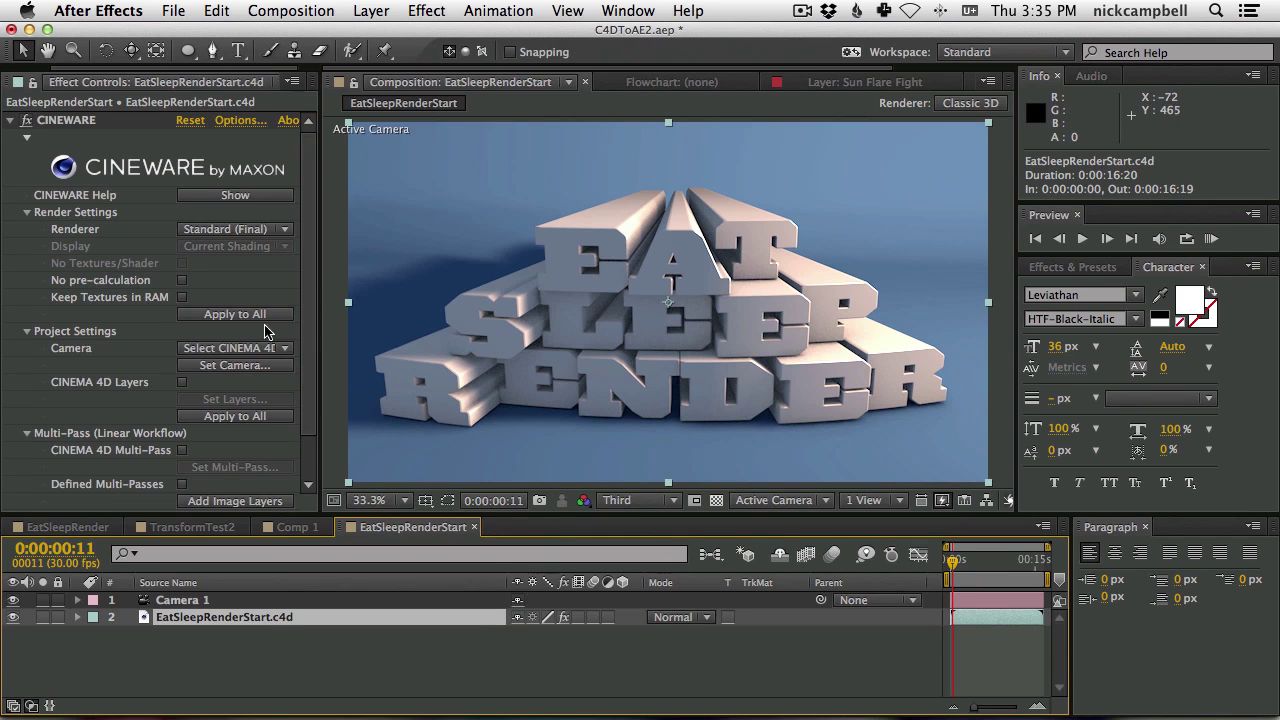
# Render Cineware through the Comp Camera with Software renderer and Box display, then reposition Camera 1 on the text.
pyautogui.click(260, 350)
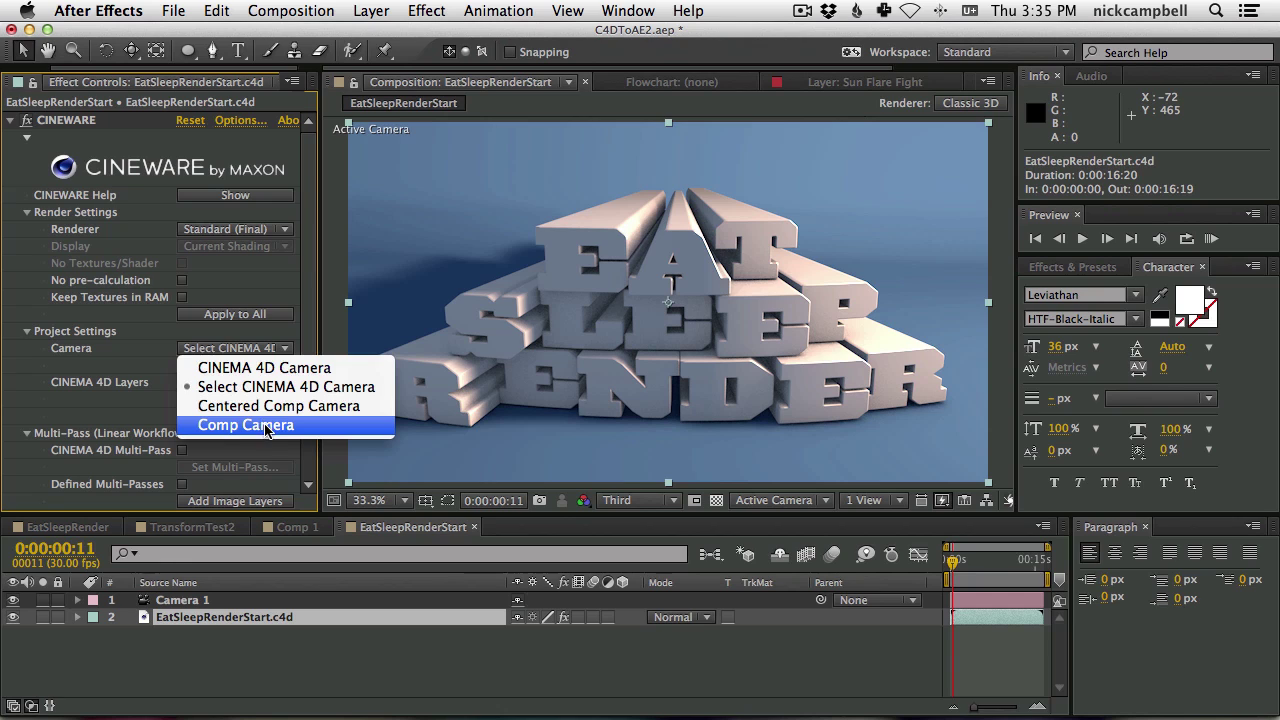
pyautogui.click(280, 426)
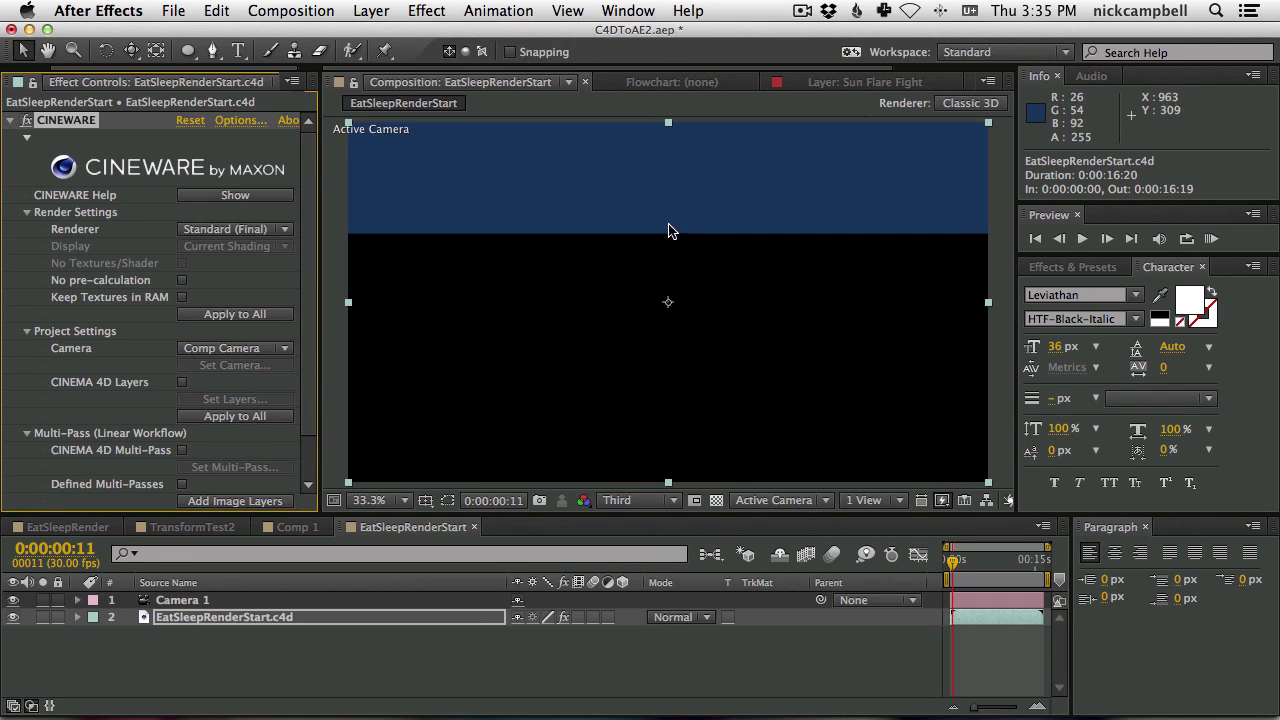
pyautogui.press('c')
pyautogui.click(250, 231)
pyautogui.click(254, 286)
pyautogui.click(256, 248)
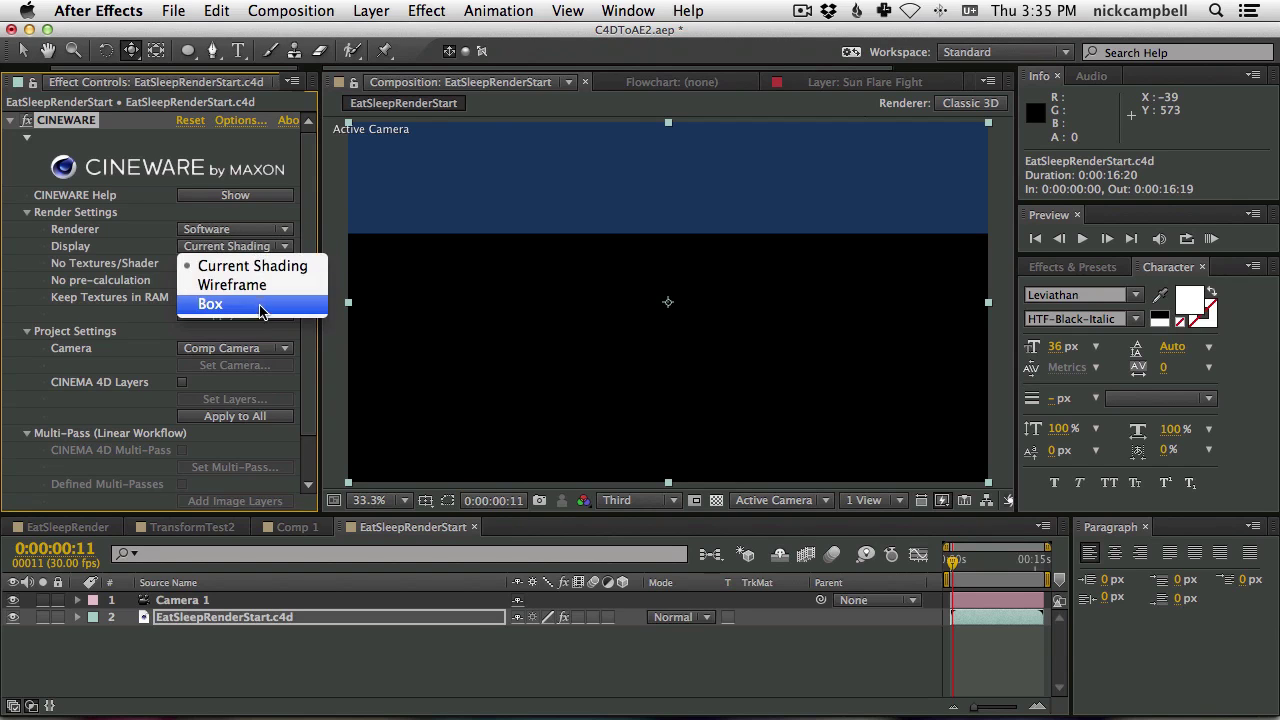
pyautogui.click(212, 304)
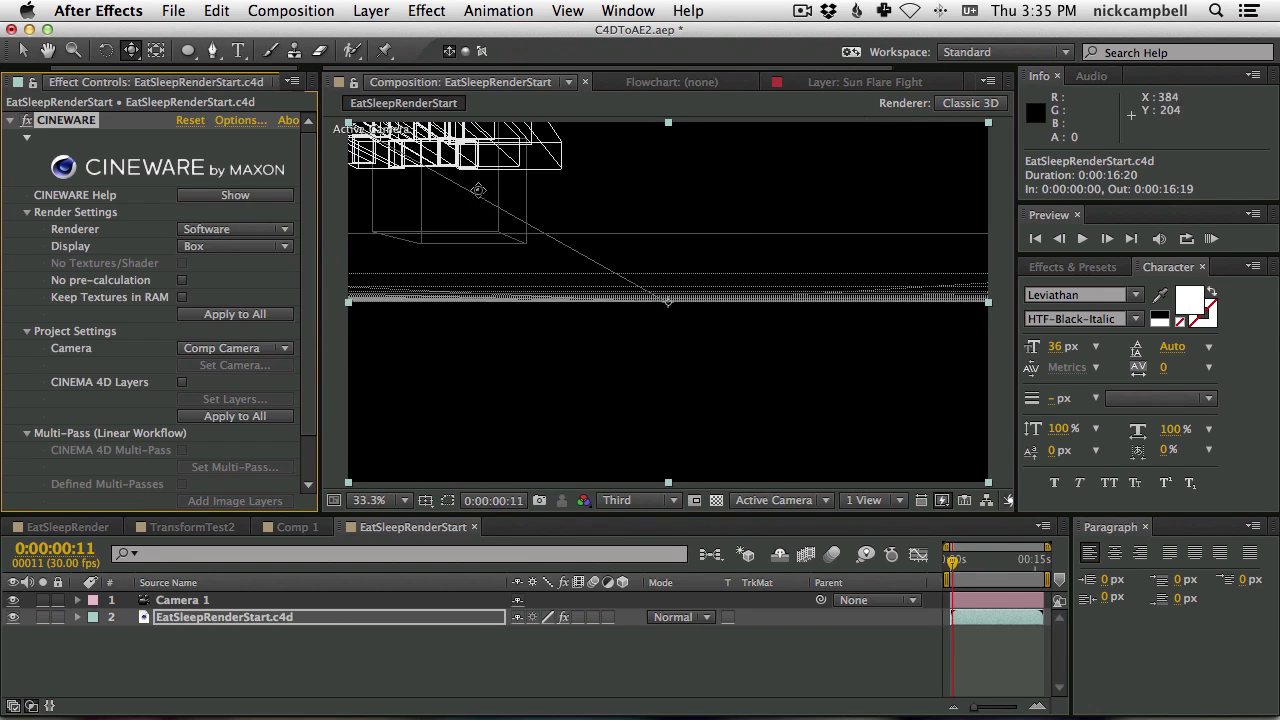
pyautogui.moveTo(479, 192); pyautogui.dragTo(688, 312)
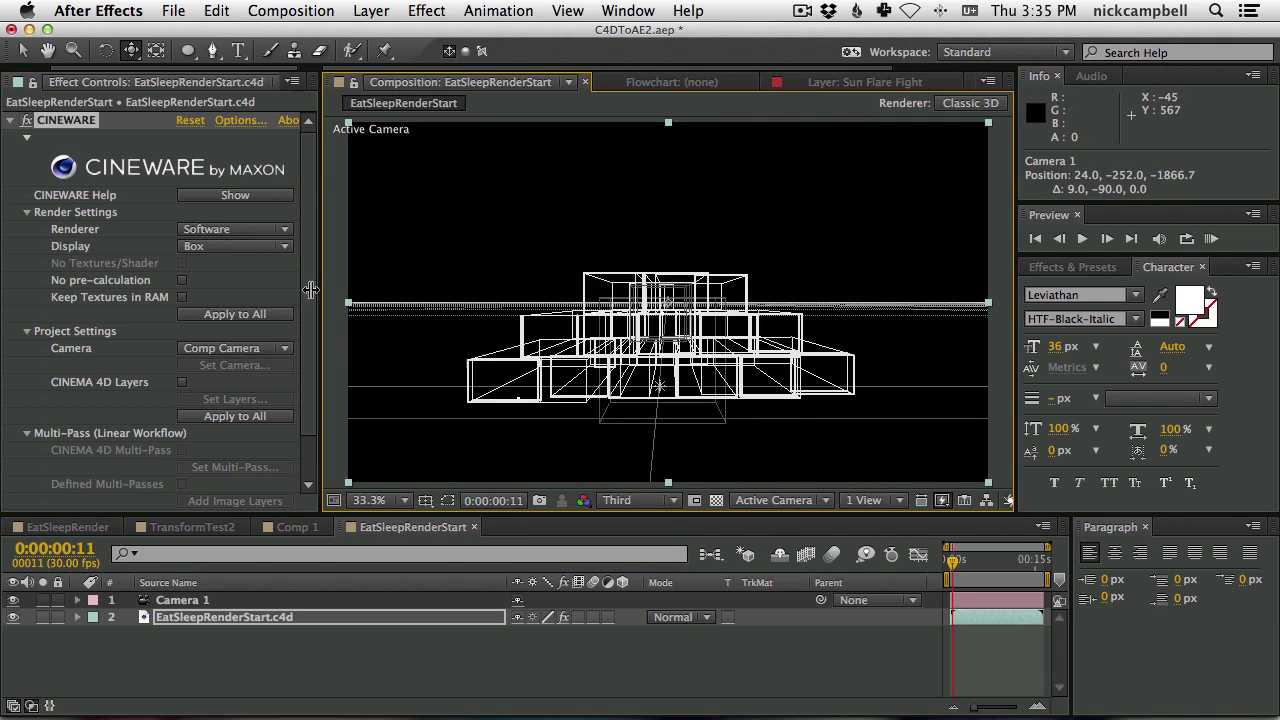
# Restore the Standard (Final) renderer and orbit Camera 1 to a low side view of the text.
pyautogui.click(238, 231)
pyautogui.click(240, 249)
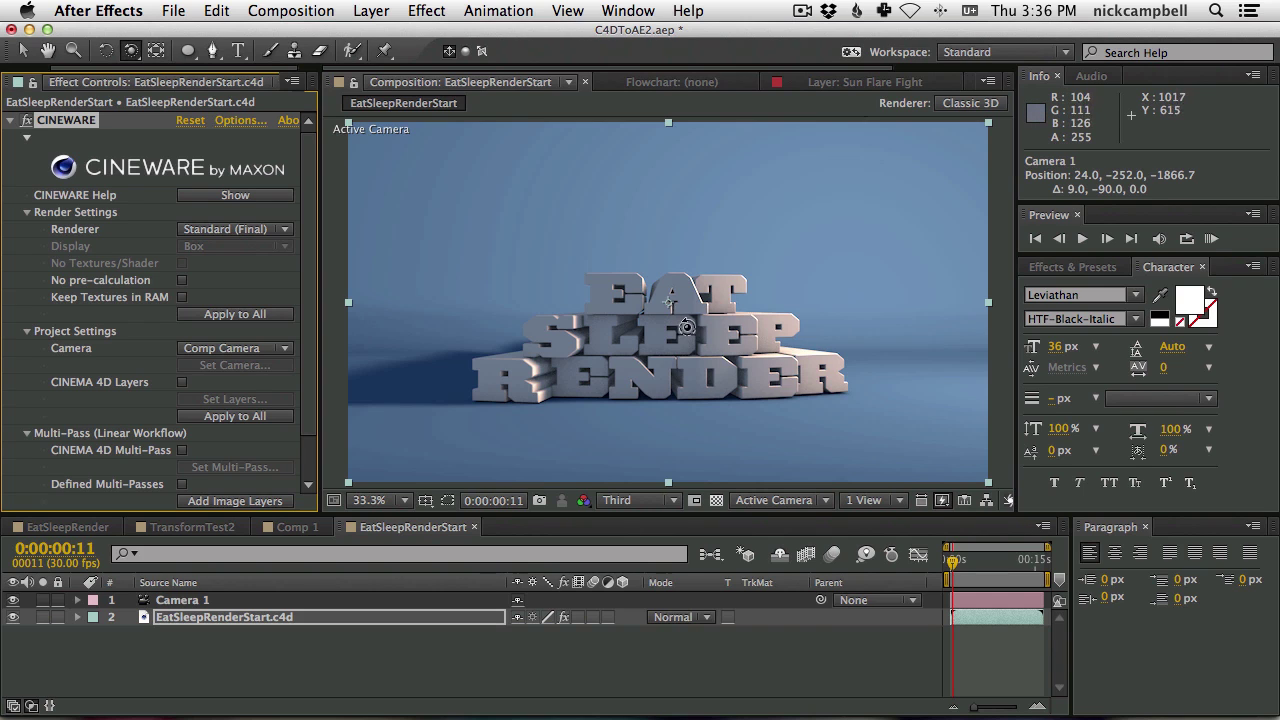
pyautogui.moveTo(686, 326); pyautogui.dragTo(611, 406)
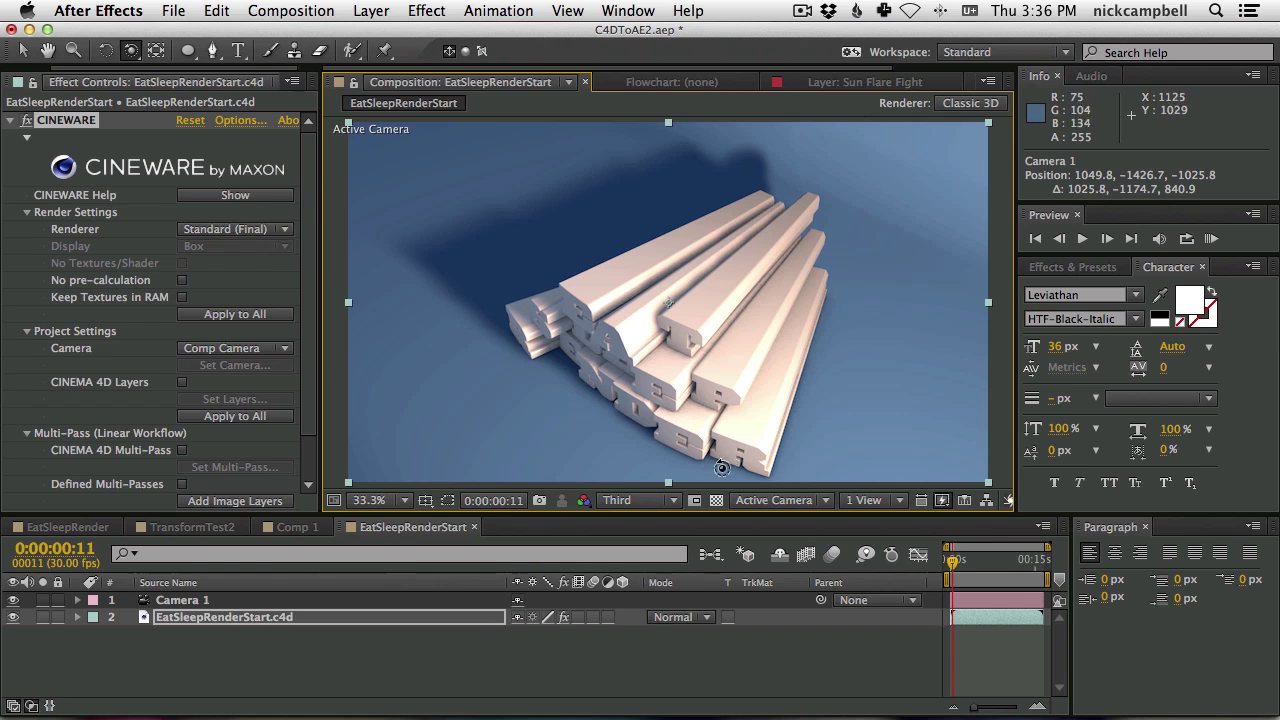
pyautogui.moveTo(658, 408); pyautogui.dragTo(829, 334)
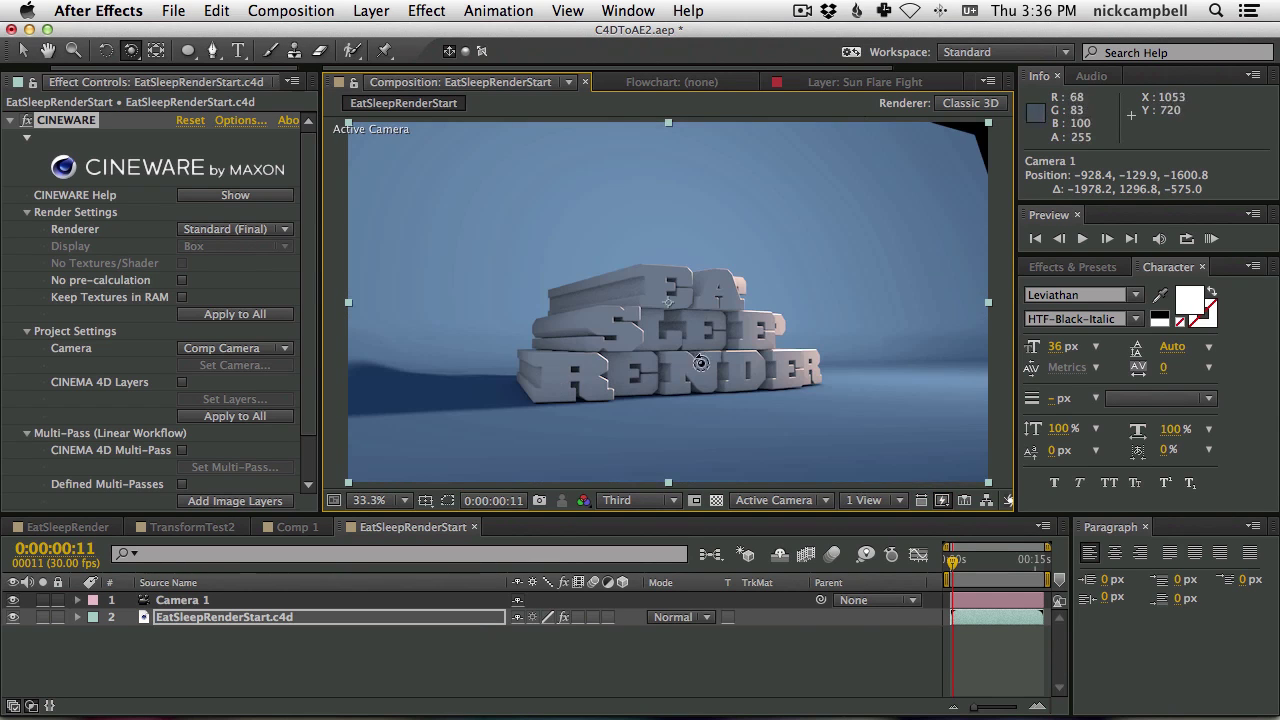
pyautogui.moveTo(708, 360); pyautogui.dragTo(660, 365)
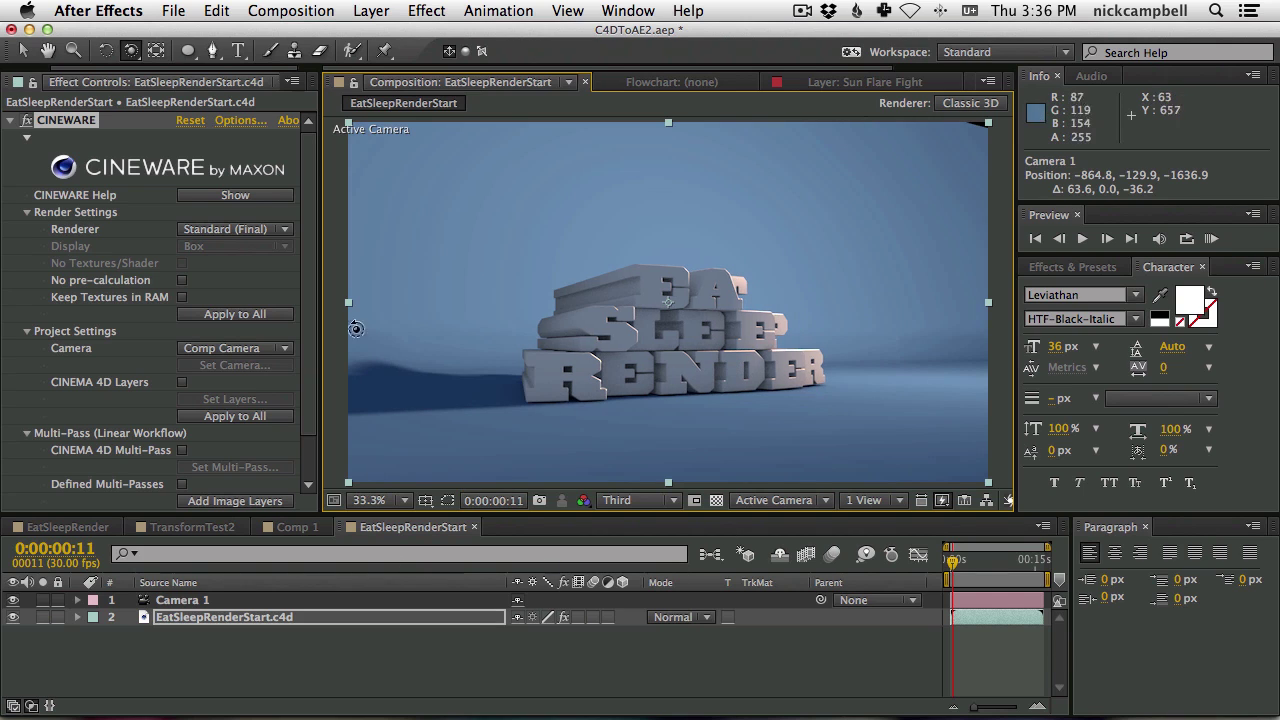
# Set Cineware's Camera to Select CINEMA 4D Camera so Camera 1 frames the title.
pyautogui.click(250, 350)
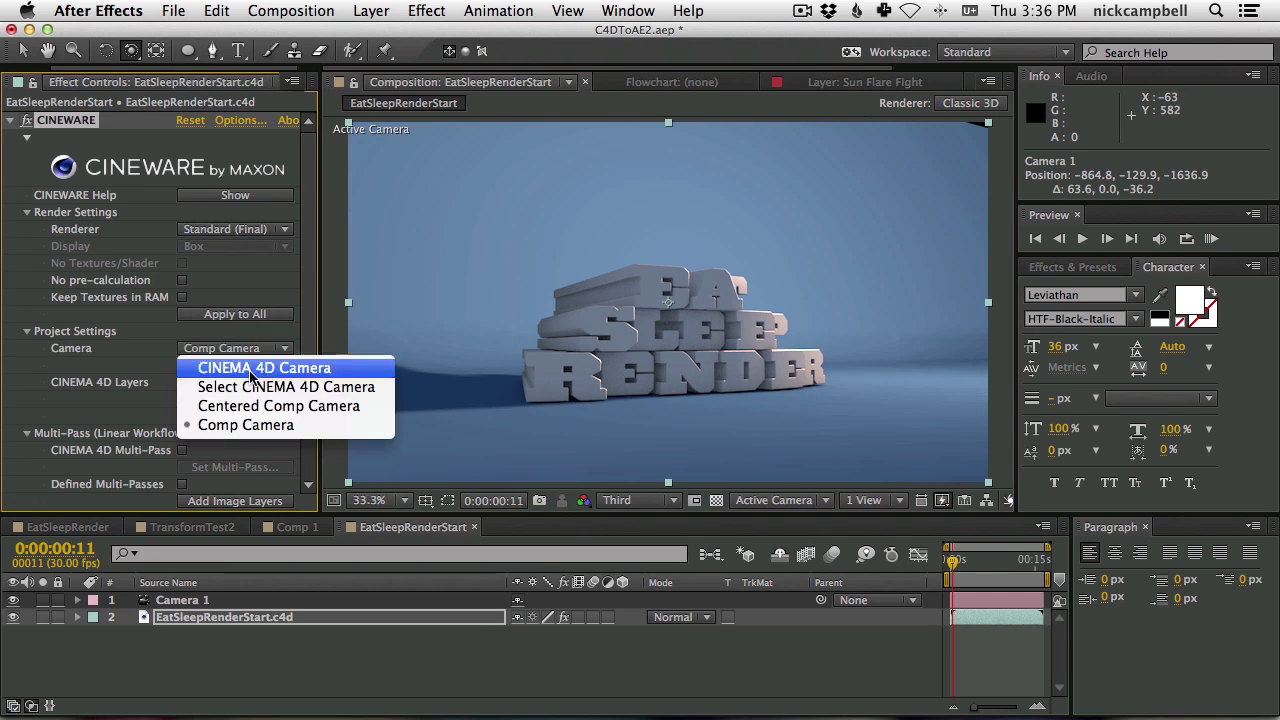
pyautogui.click(251, 388)
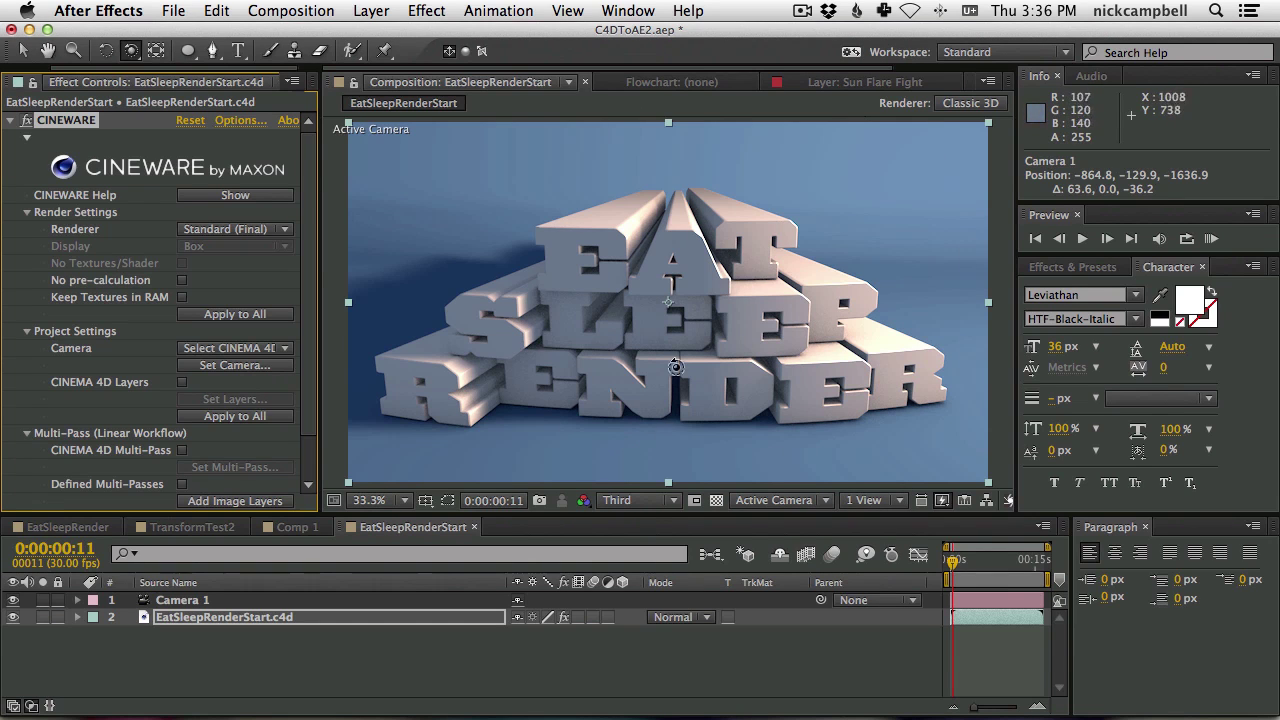
# In Cinema 4D, select the MoText object holding EAT SLEEP RENDER.
pyautogui.press('super+Tab')
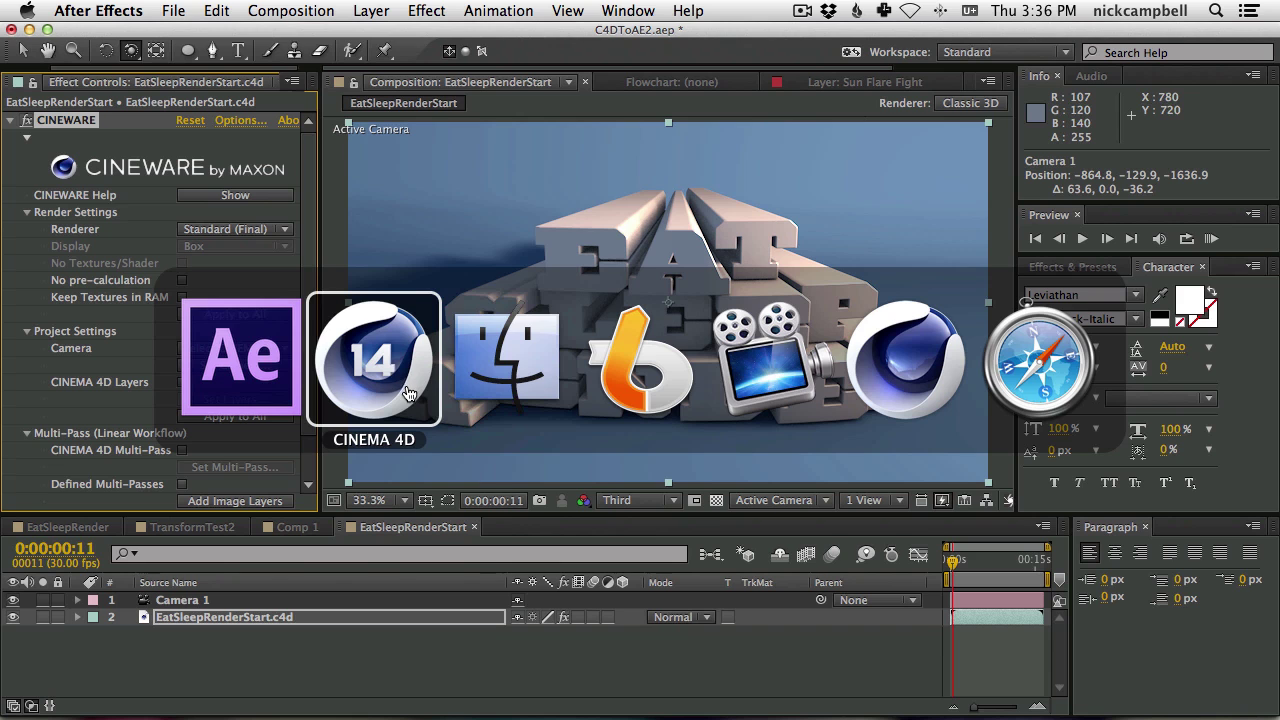
pyautogui.click(383, 387)
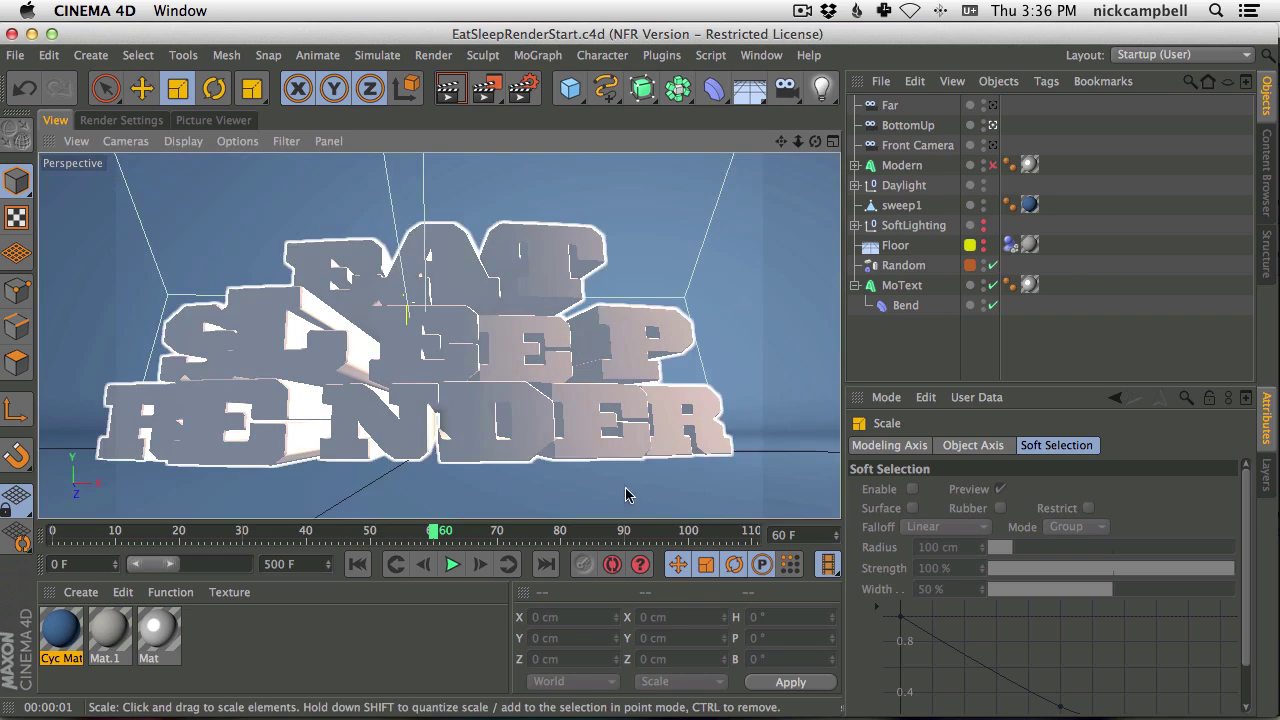
pyautogui.click(906, 306)
pyautogui.click(904, 186)
pyautogui.click(901, 166)
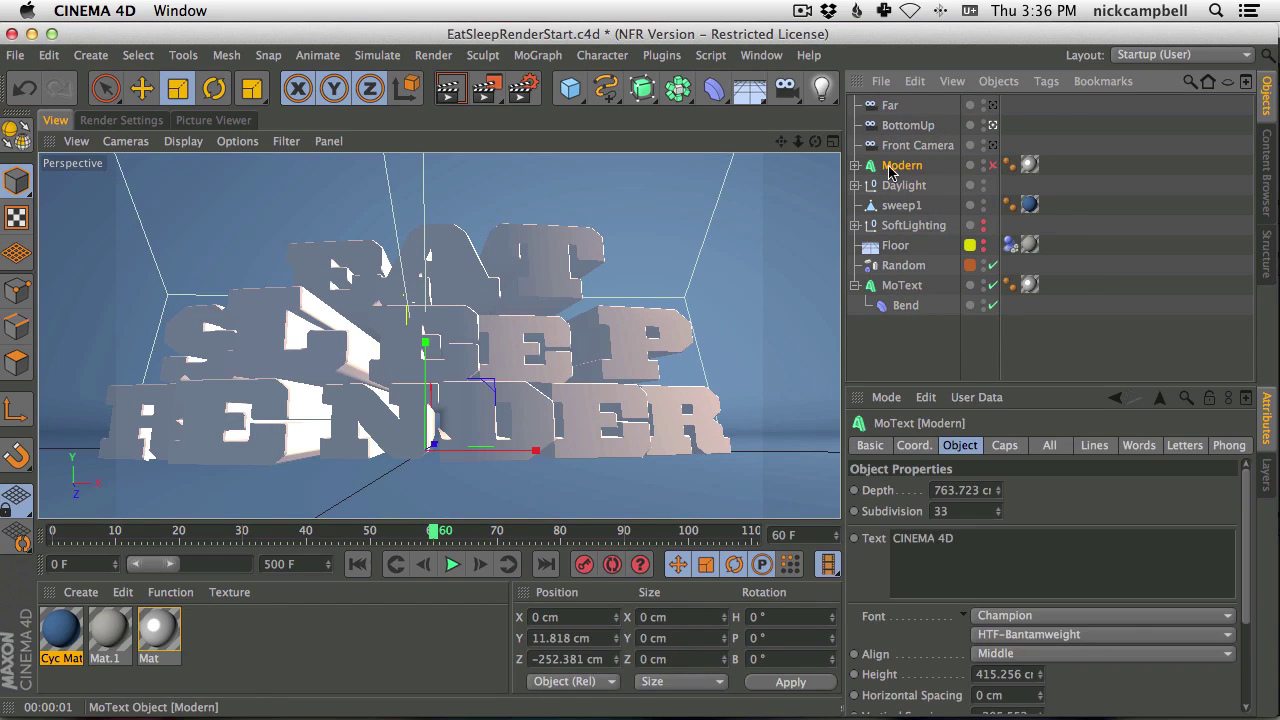
pyautogui.click(904, 286)
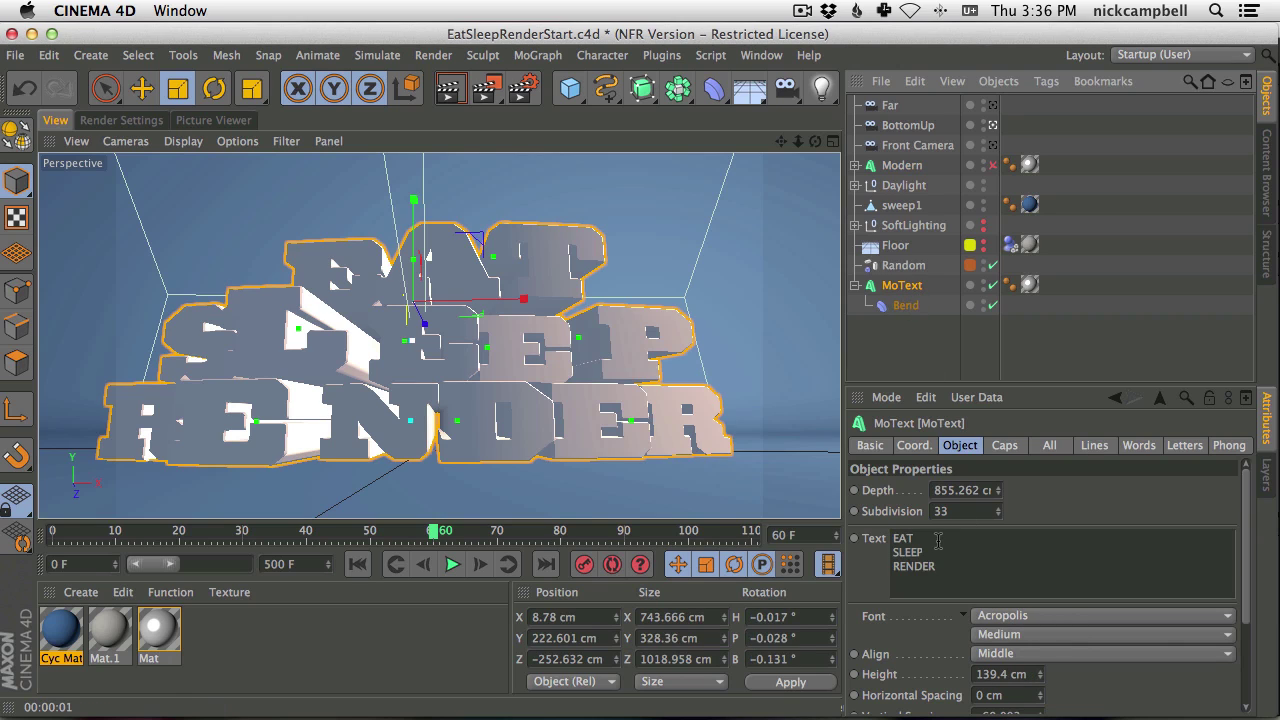
# Replace EAT with WAKE, scrub the text animation, and return to After Effects.
pyautogui.doubleClick(903, 538)
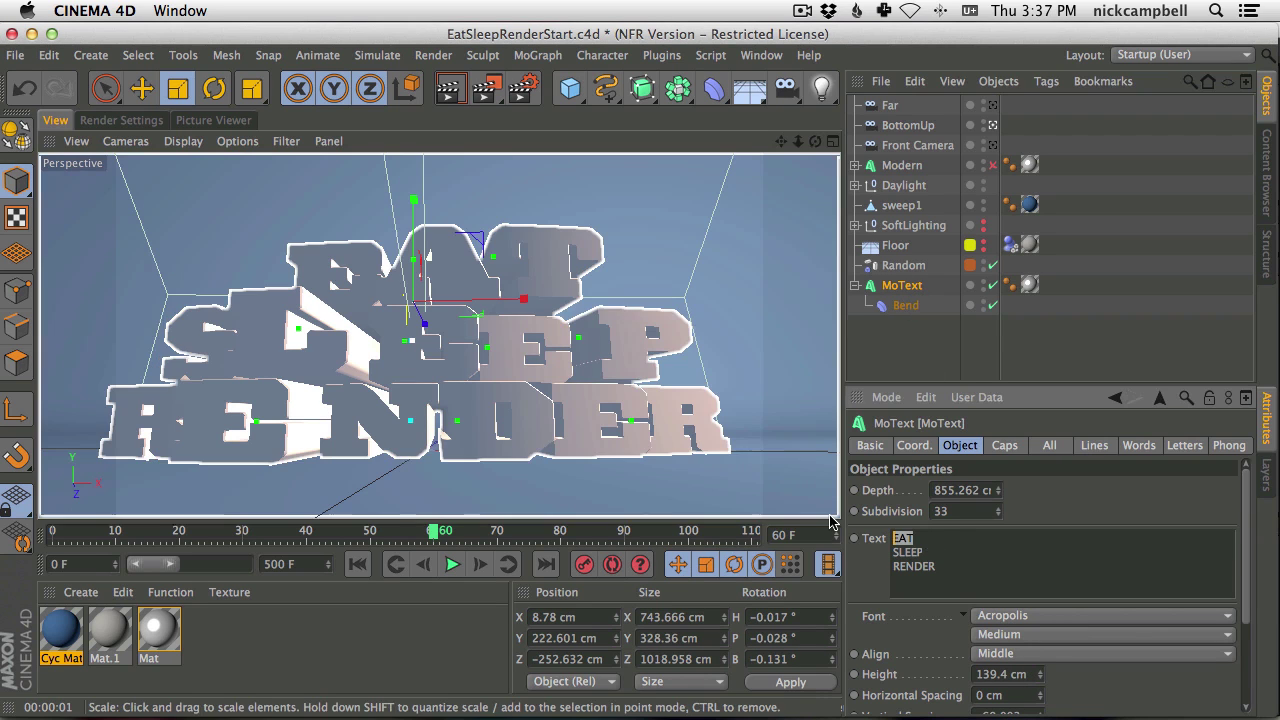
pyautogui.write('WAKE')
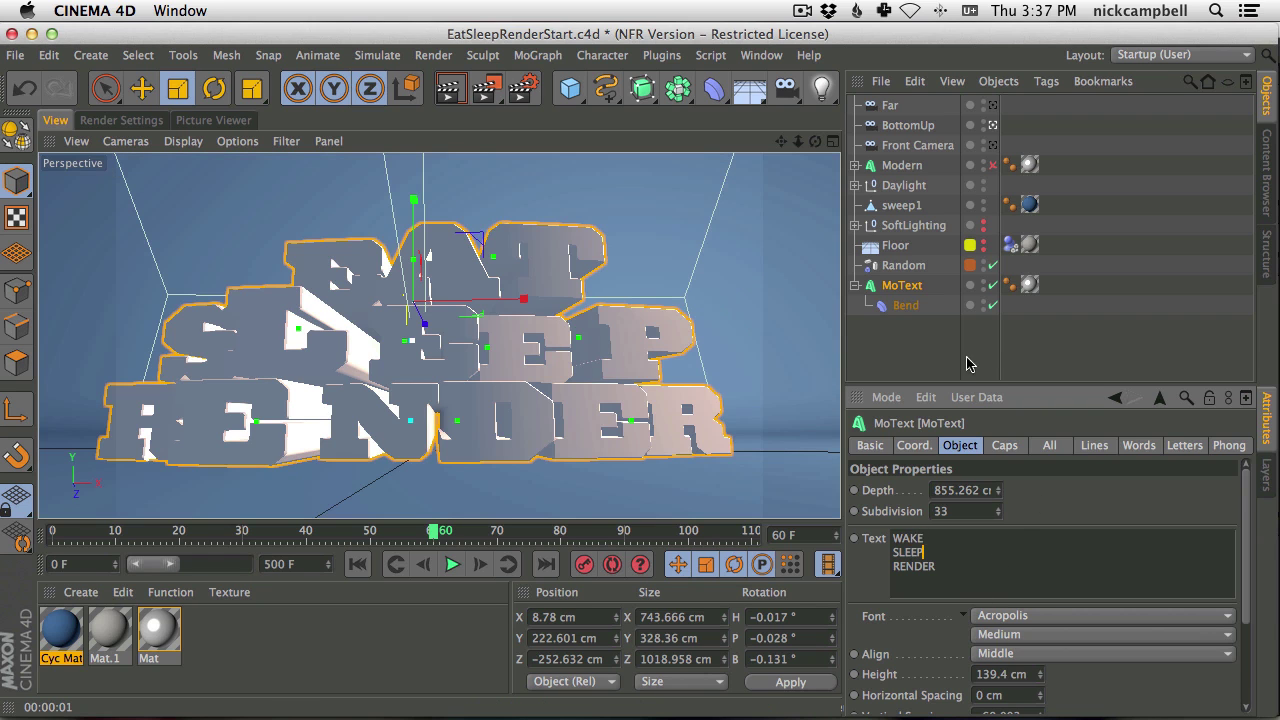
pyautogui.click(912, 348)
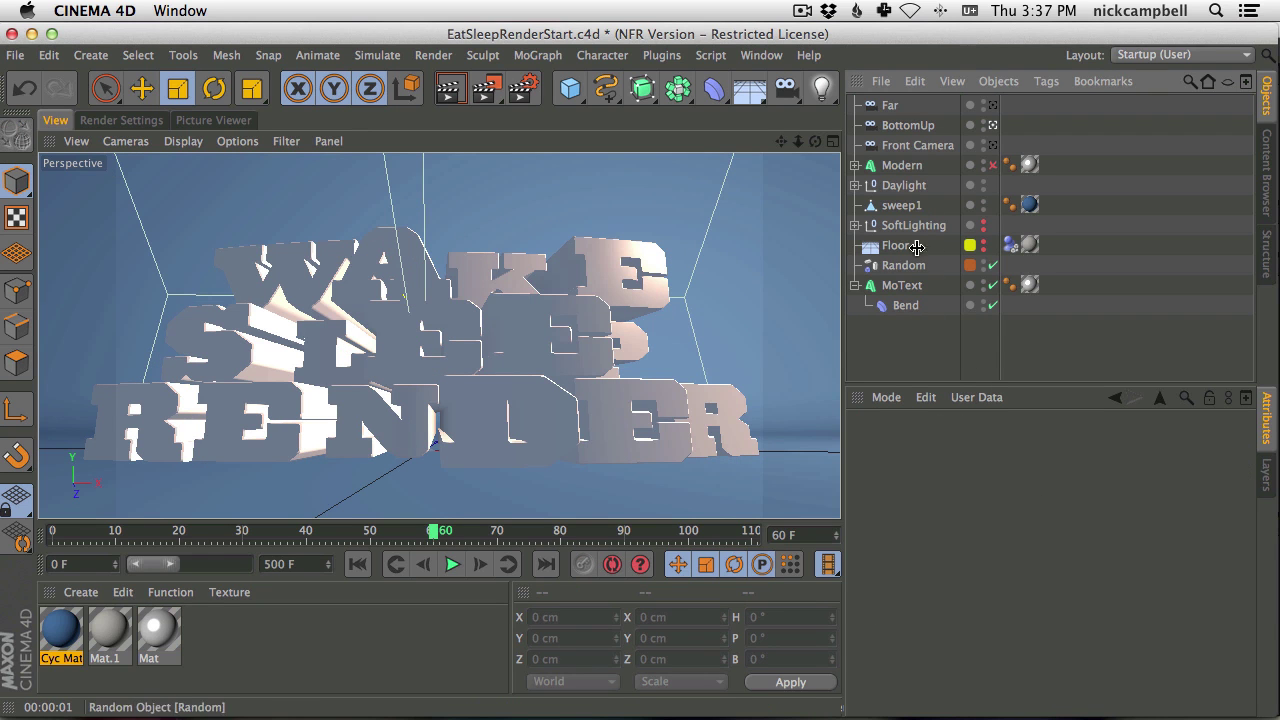
pyautogui.moveTo(380, 530); pyautogui.dragTo(152, 545)
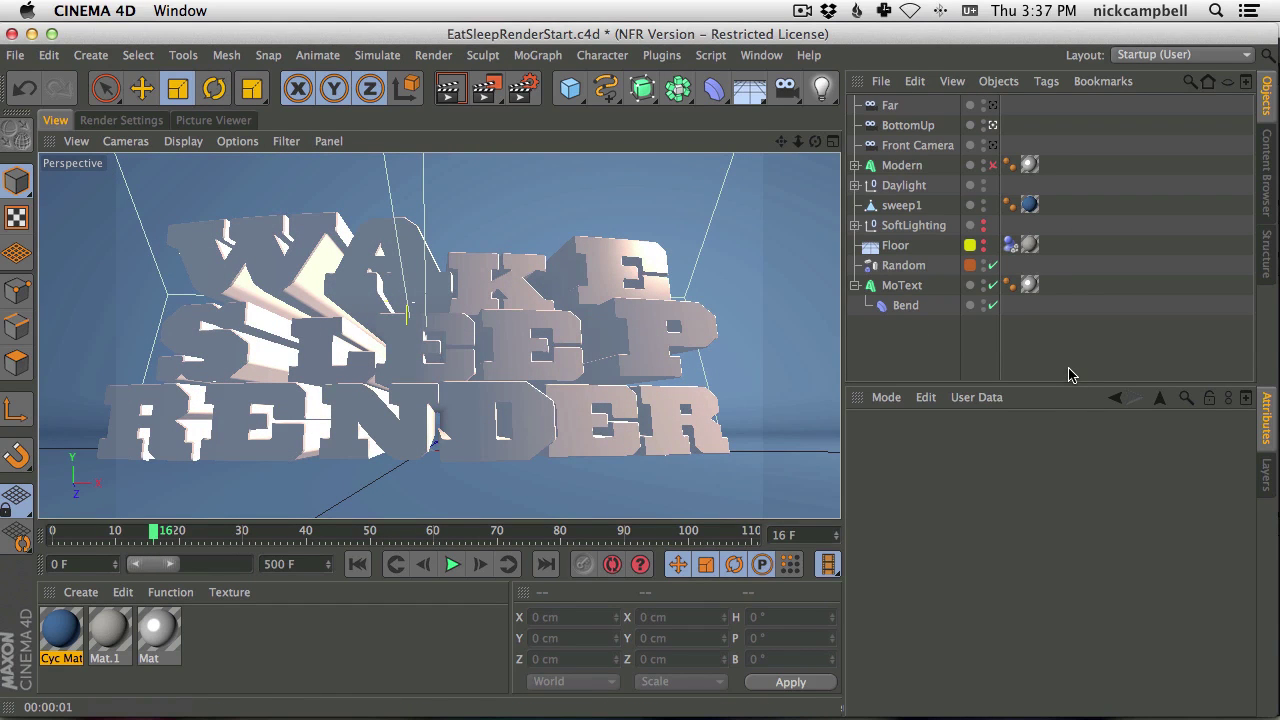
pyautogui.press('super+Tab')
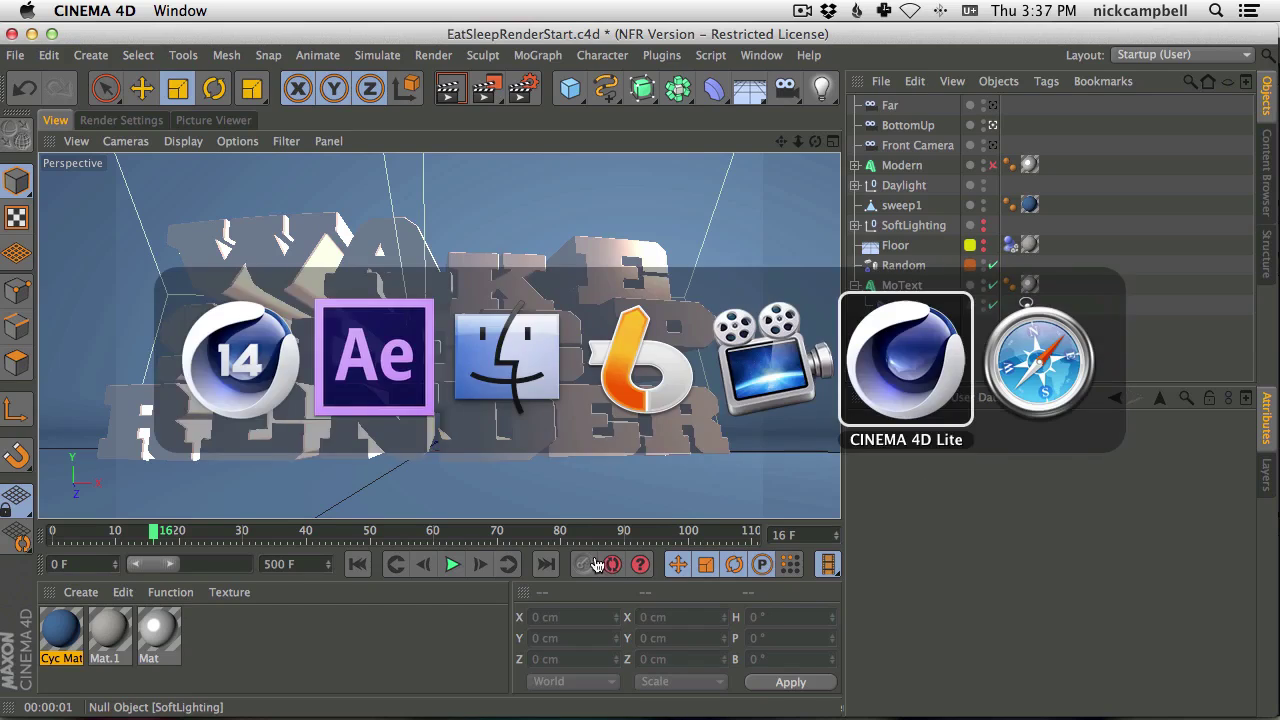
pyautogui.click(373, 364)
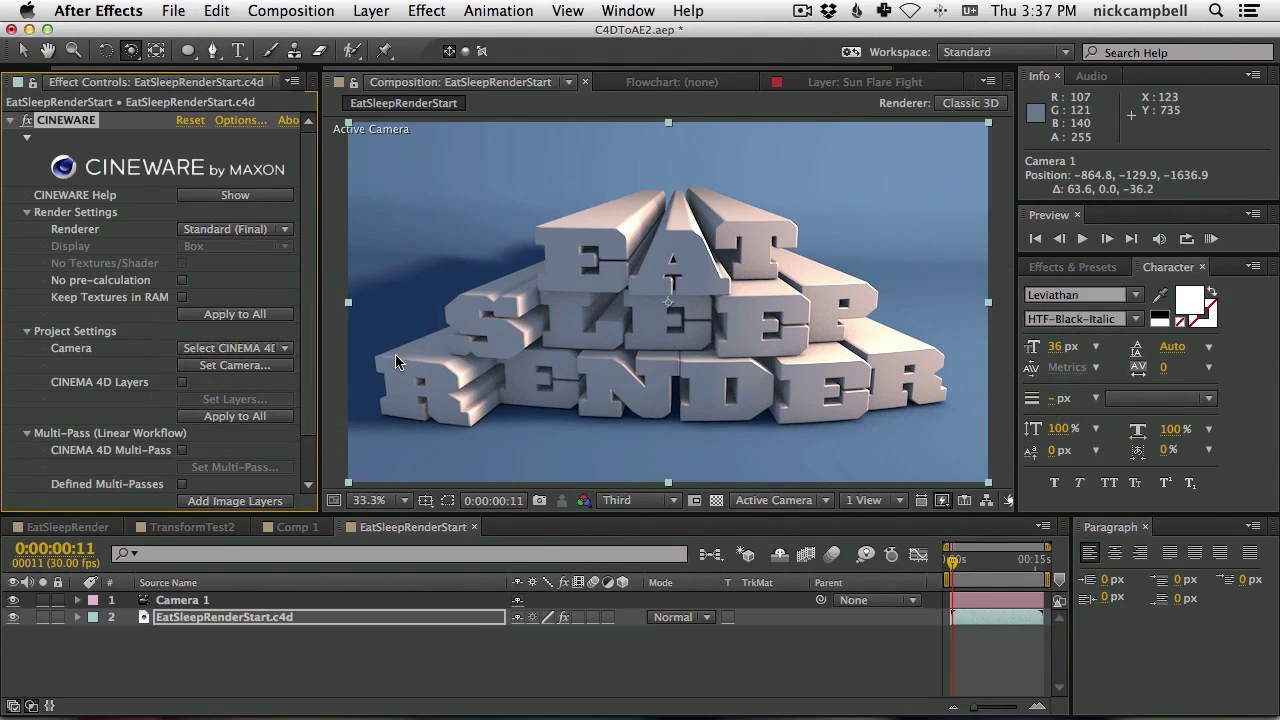
# Toggle to Cinema 4D and back so the comp refreshes to WAKE SLEEP RENDER.
pyautogui.press('super+Tab')
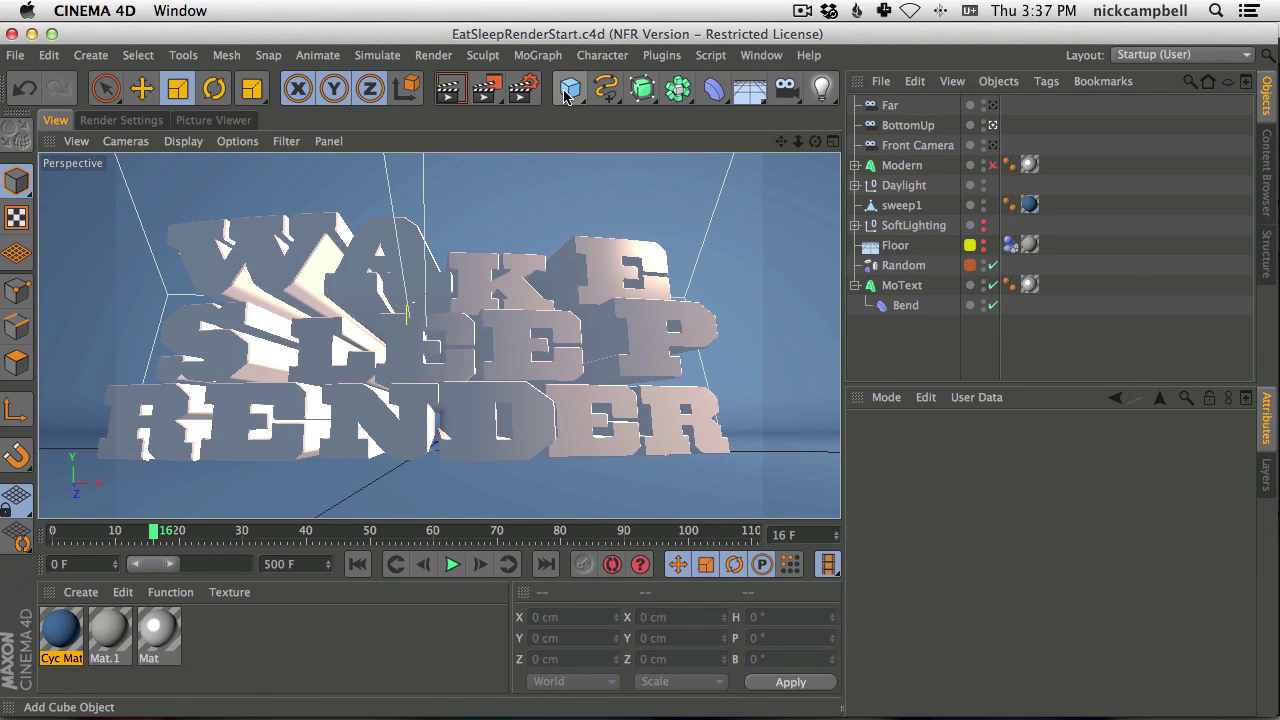
pyautogui.press('super+Tab')
pyautogui.click(372, 364)
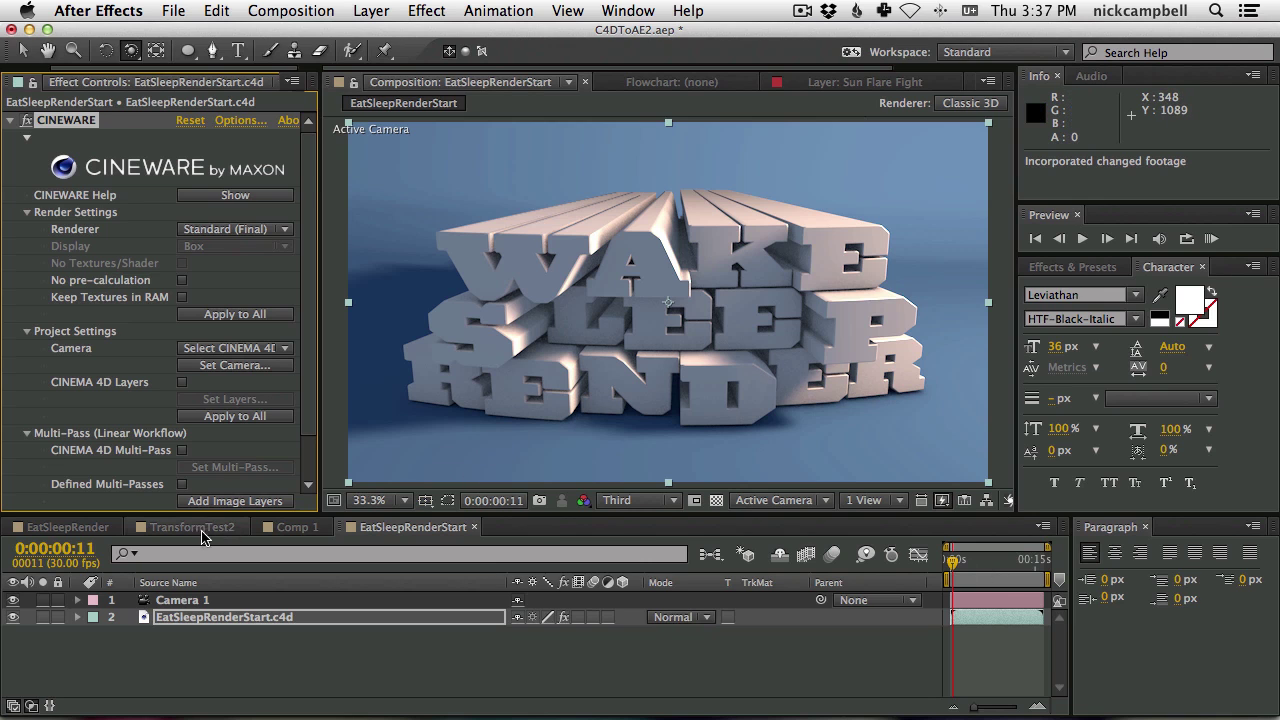
# Open EatSleepRender, enable Sun Flare Fight, and toggle Vign and Curves off and on to compare.
pyautogui.click(88, 532)
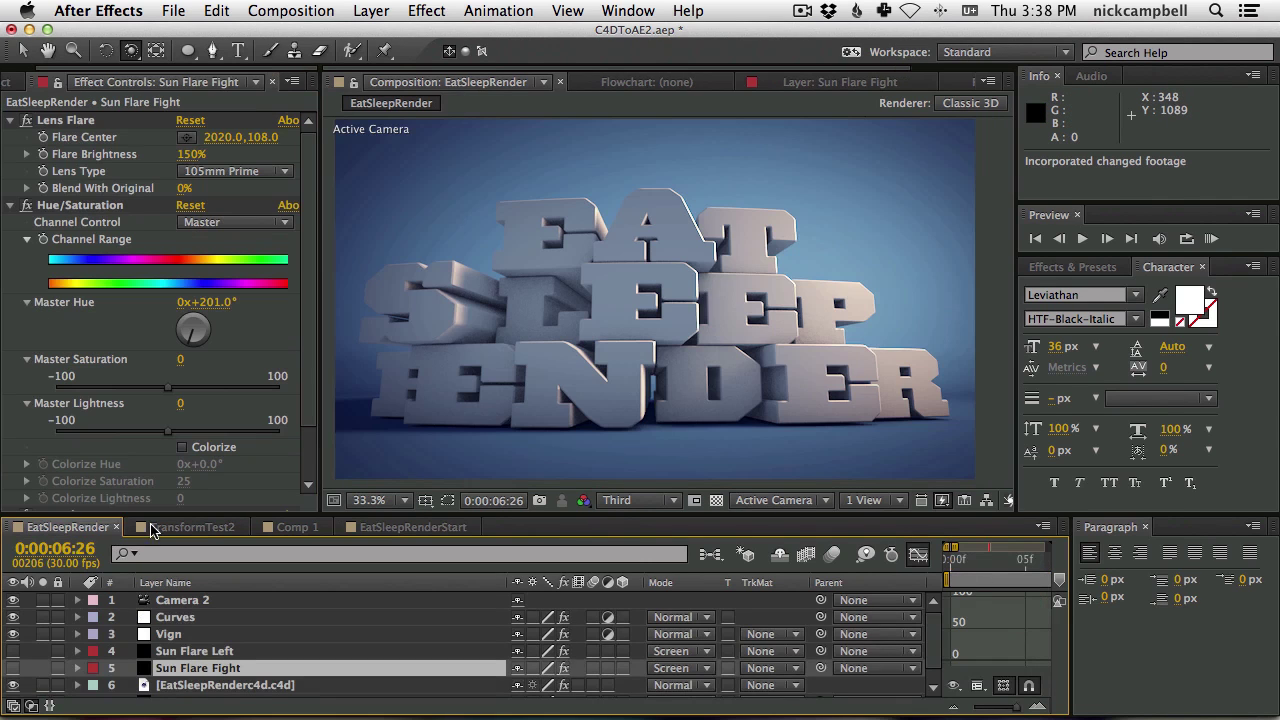
pyautogui.click(13, 668)
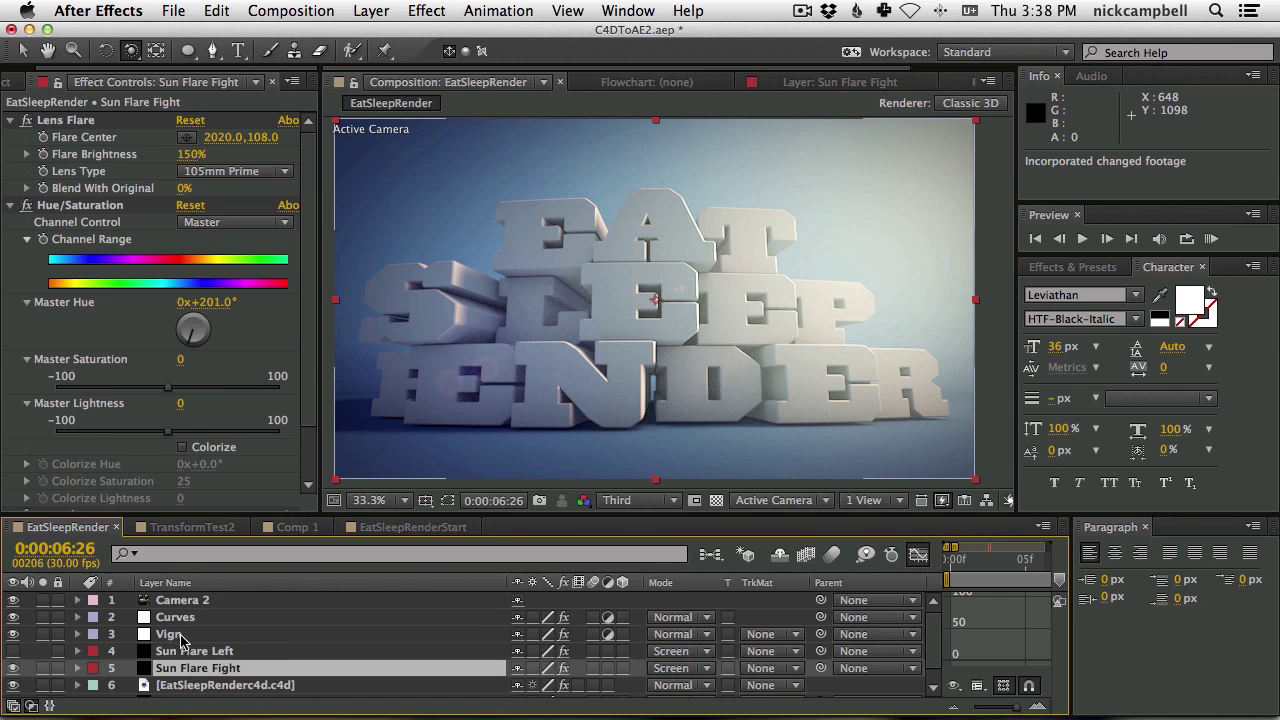
pyautogui.click(13, 634)
pyautogui.click(13, 634)
pyautogui.click(12, 617)
pyautogui.click(12, 617)
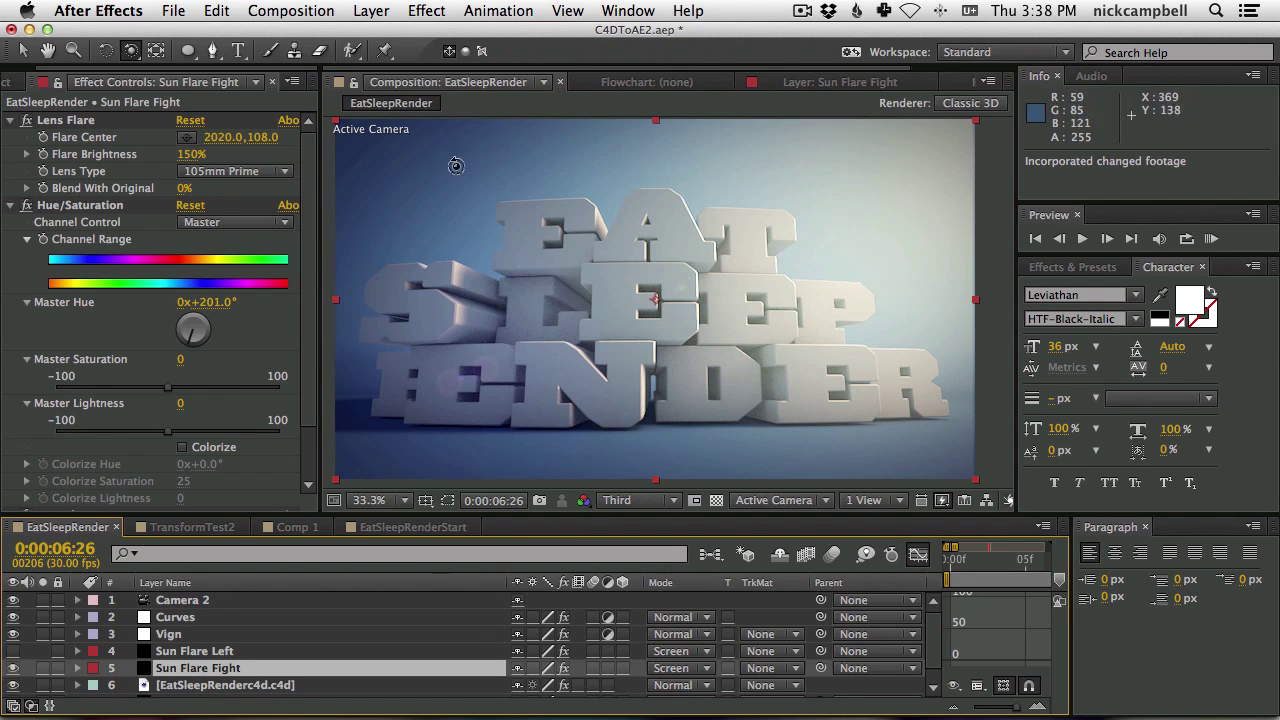
# In Cinema 4D, open the Cyc Mat backdrop material in the Material Editor.
pyautogui.press('super+Tab')
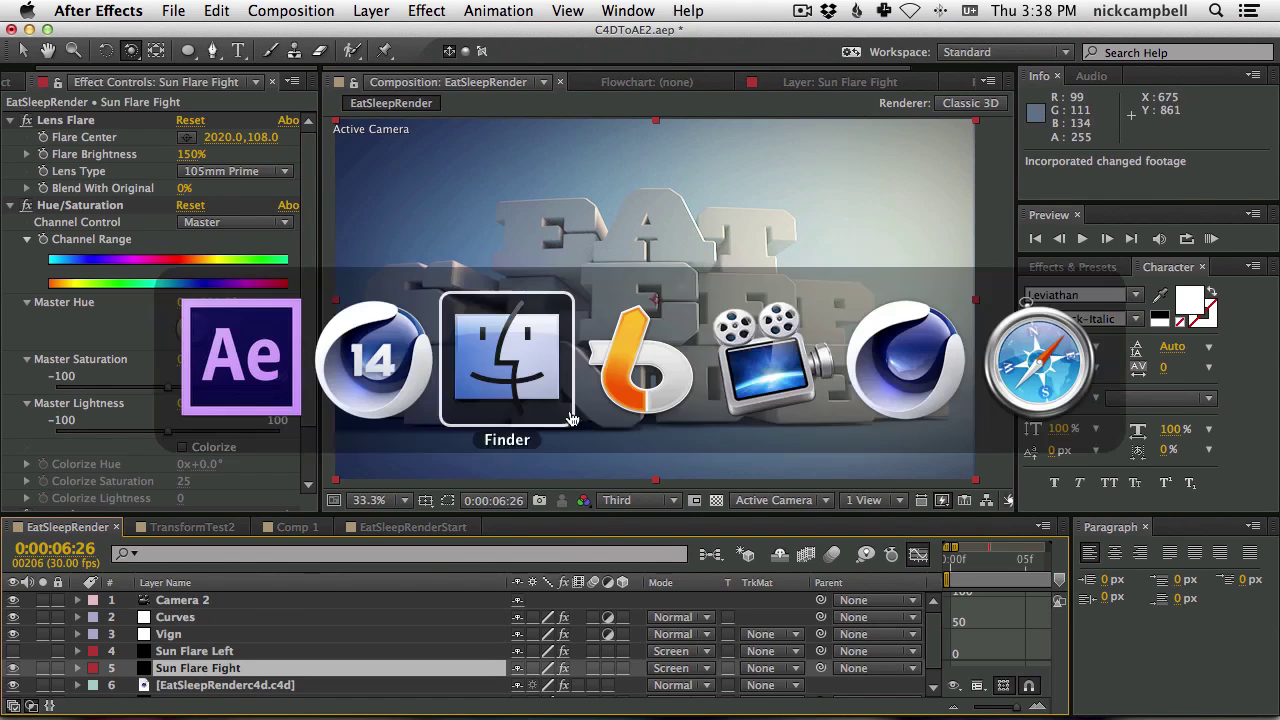
pyautogui.click(386, 385)
pyautogui.click(76, 636)
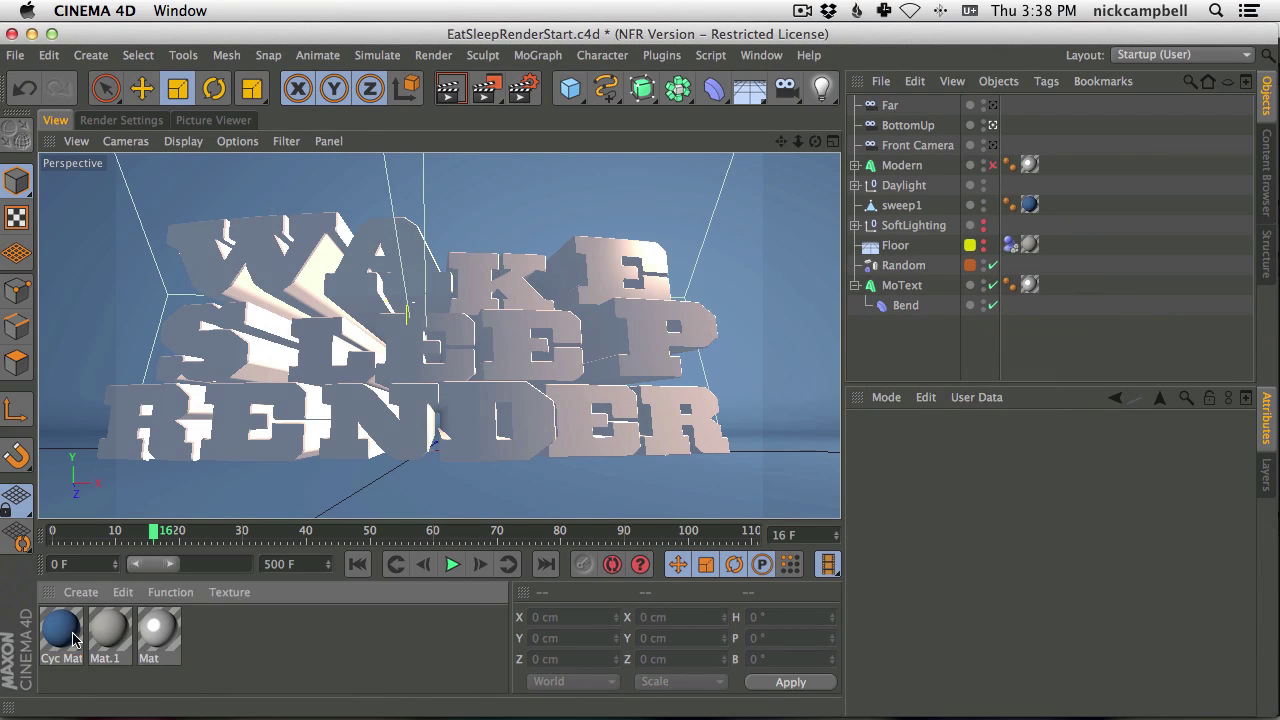
pyautogui.doubleClick(68, 645)
pyautogui.moveTo(600, 134); pyautogui.dragTo(692, 112)
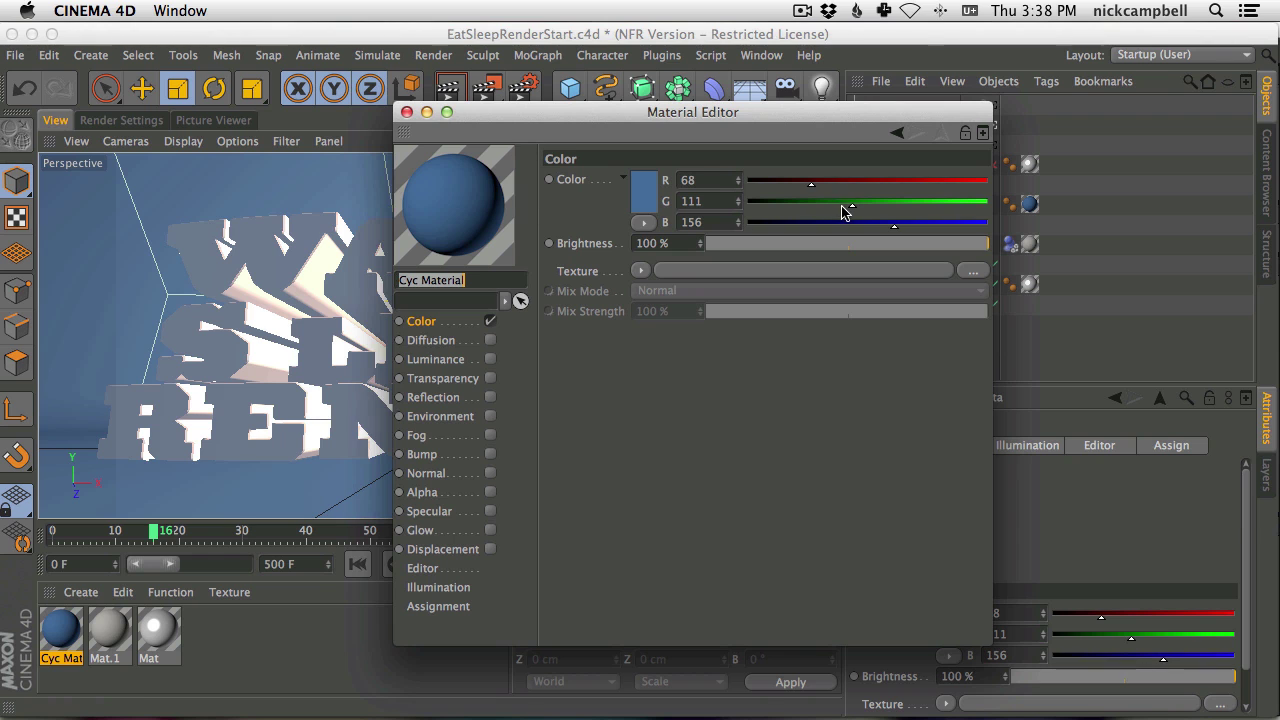
# Set the colour to R 255, G 69, B 0, close the editor, and render the view.
pyautogui.moveTo(811, 183); pyautogui.dragTo(958, 180)
pyautogui.moveTo(894, 225); pyautogui.dragTo(747, 223)
pyautogui.moveTo(851, 203); pyautogui.dragTo(813, 206)
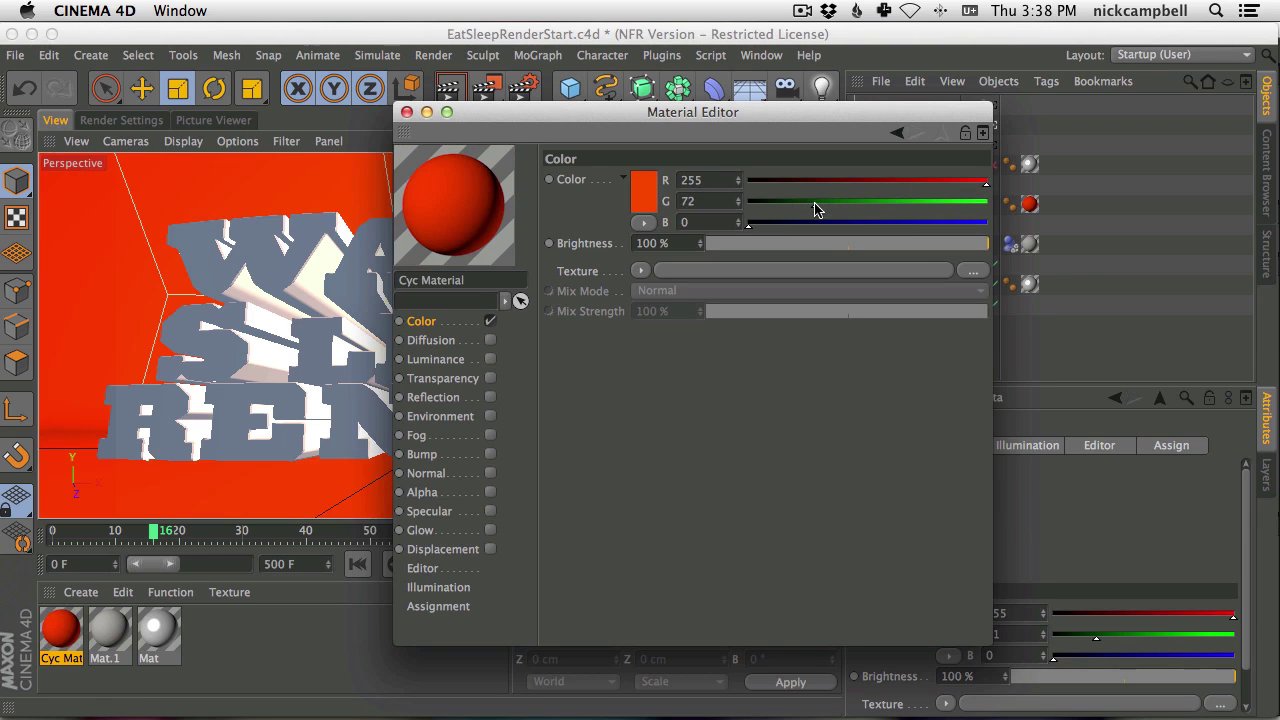
pyautogui.click(406, 112)
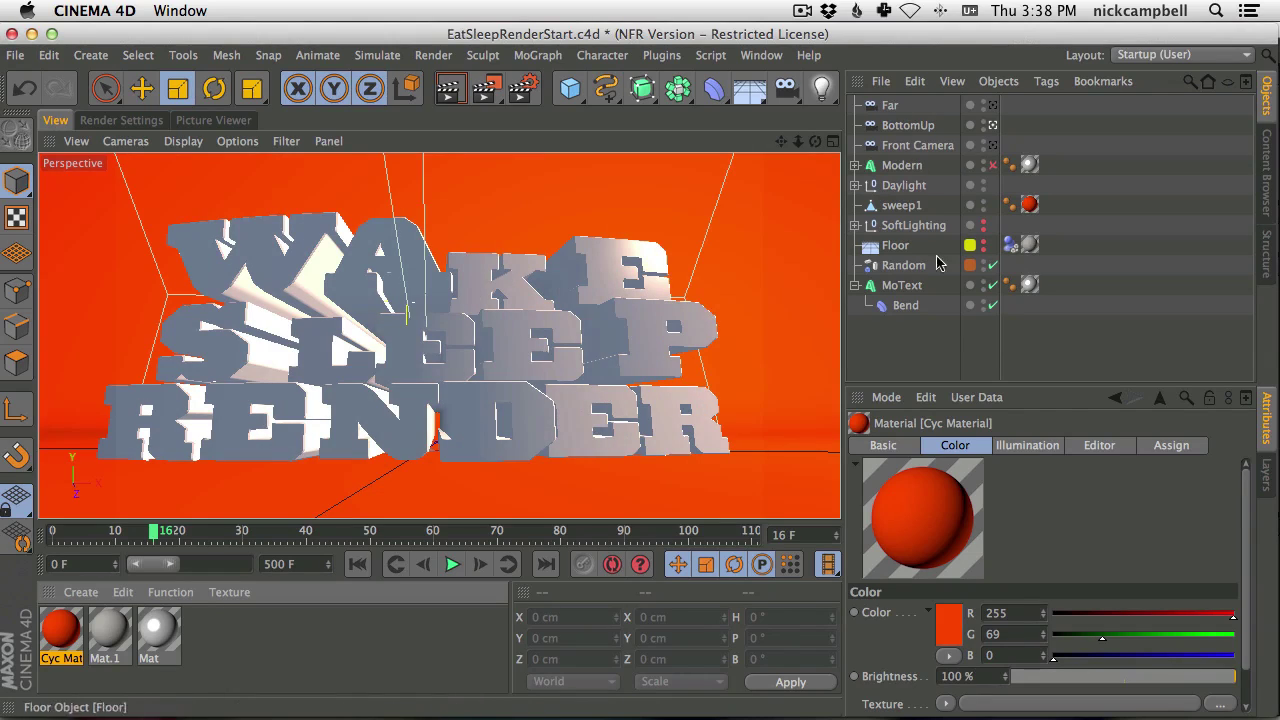
pyautogui.click(447, 89)
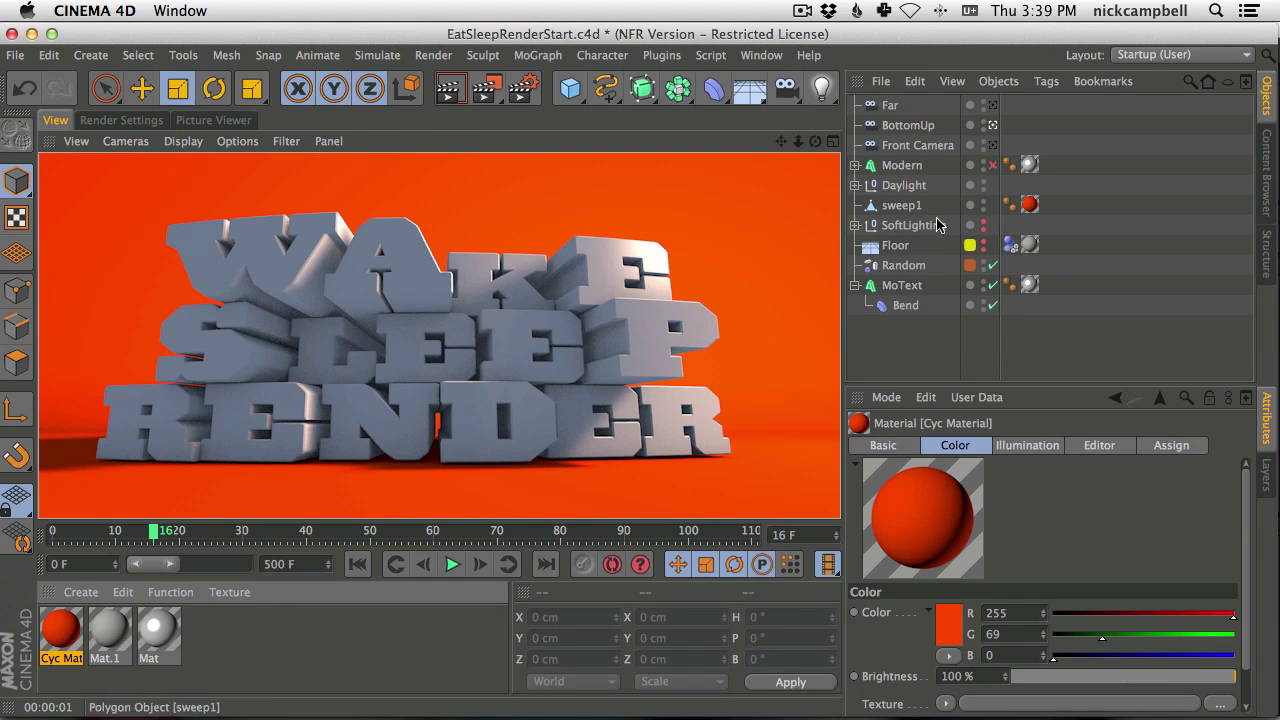
# Expand SoftLighting, toggle its lights' visibility, and re-render the view.
pyautogui.click(855, 226)
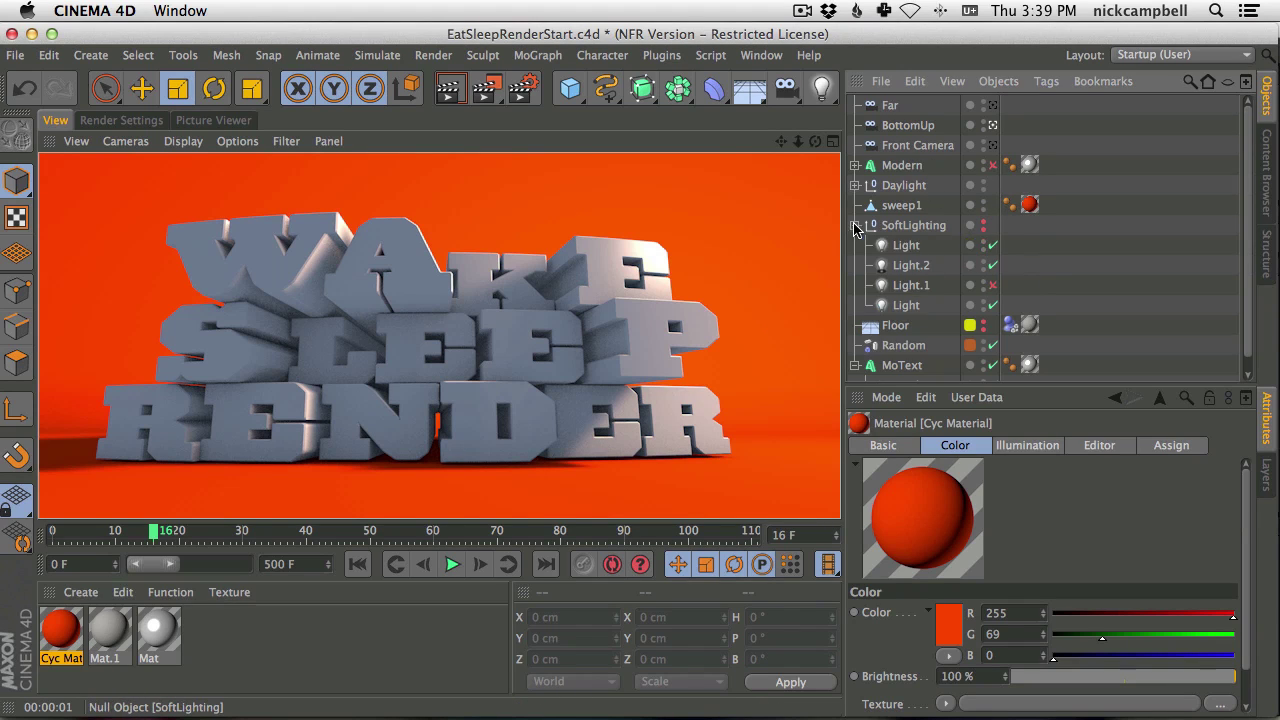
pyautogui.click(985, 229)
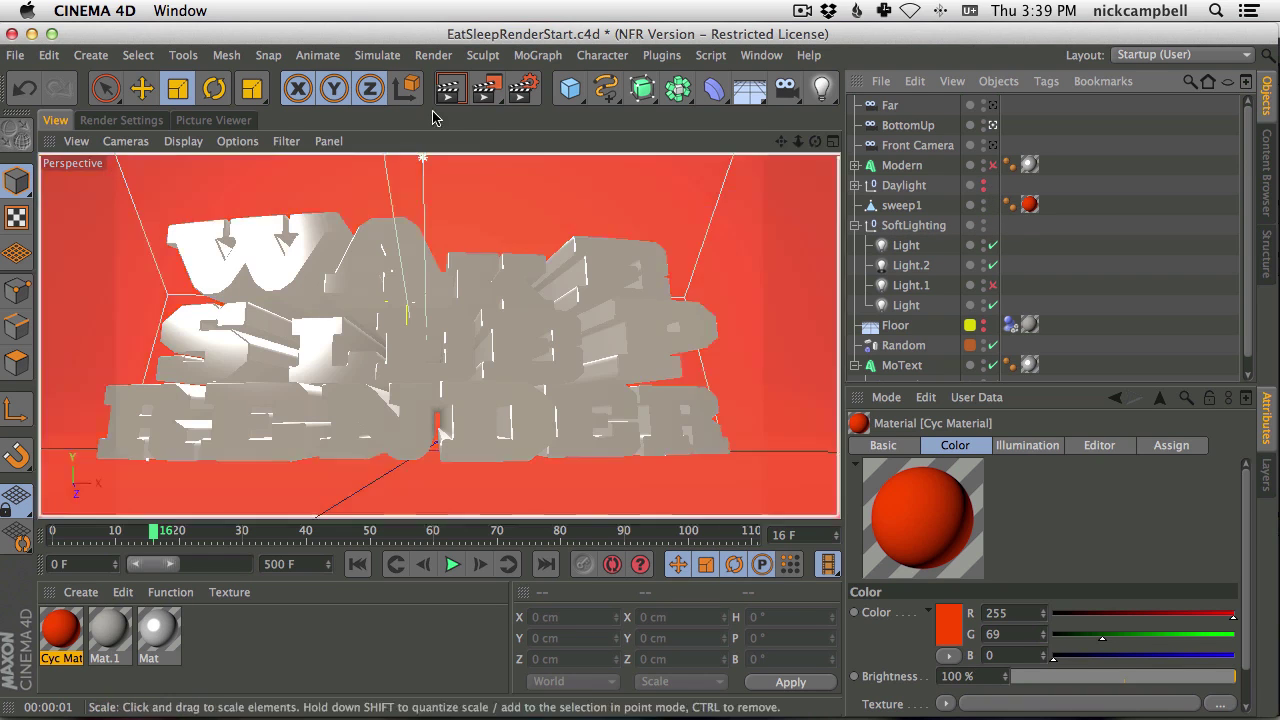
pyautogui.click(448, 92)
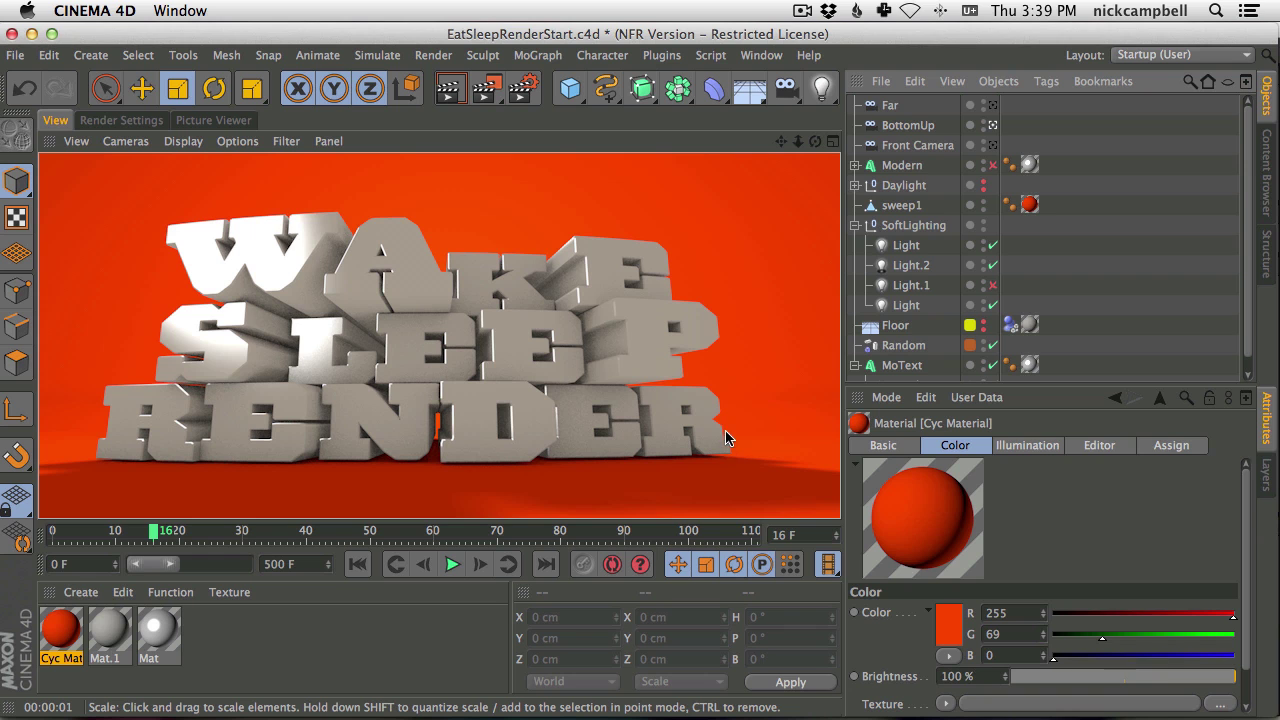
# Switch between the apps and open EatSleepRenderStart to see the orange-red backdrop render.
pyautogui.press('super+Tab')
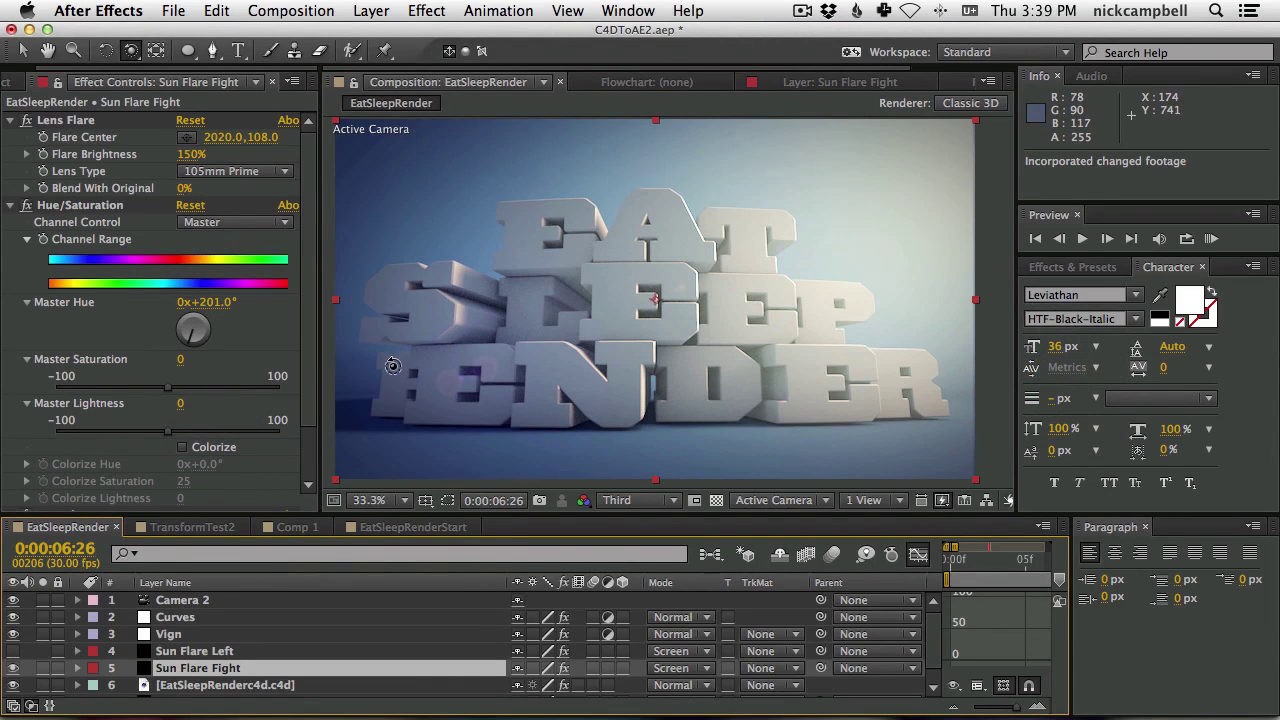
pyautogui.press('super+Tab')
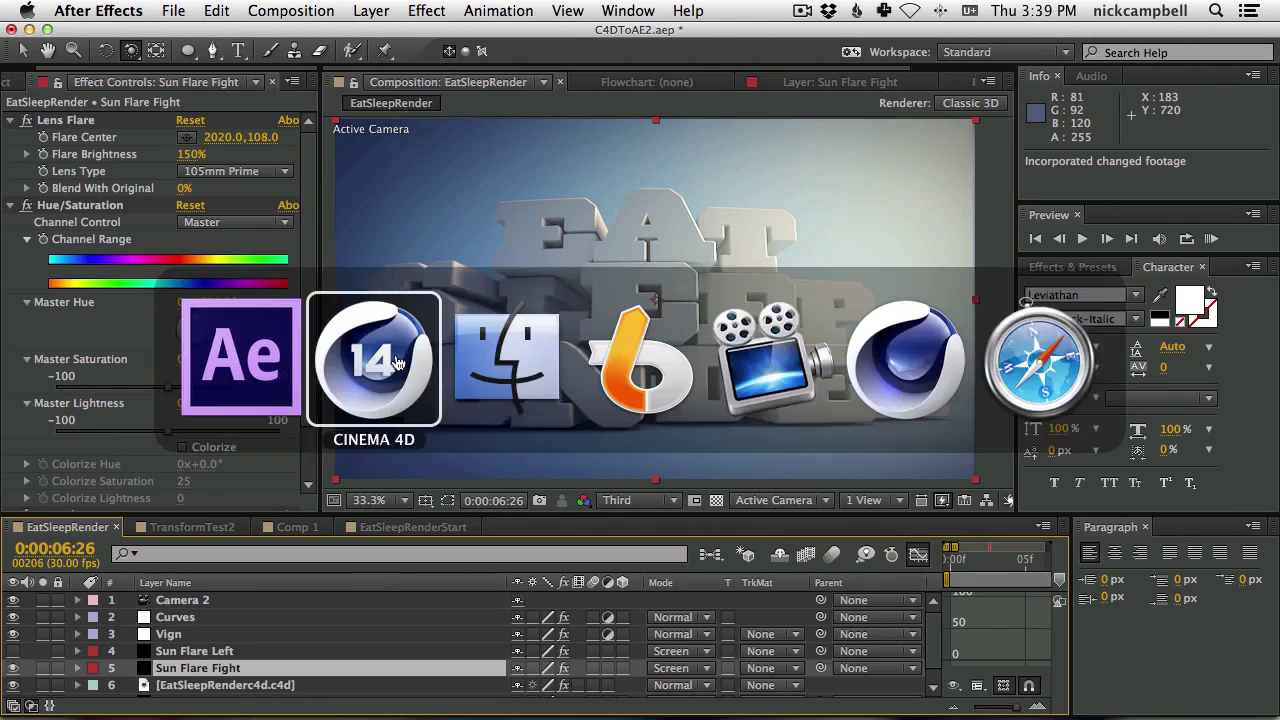
pyautogui.press('super+Tab')
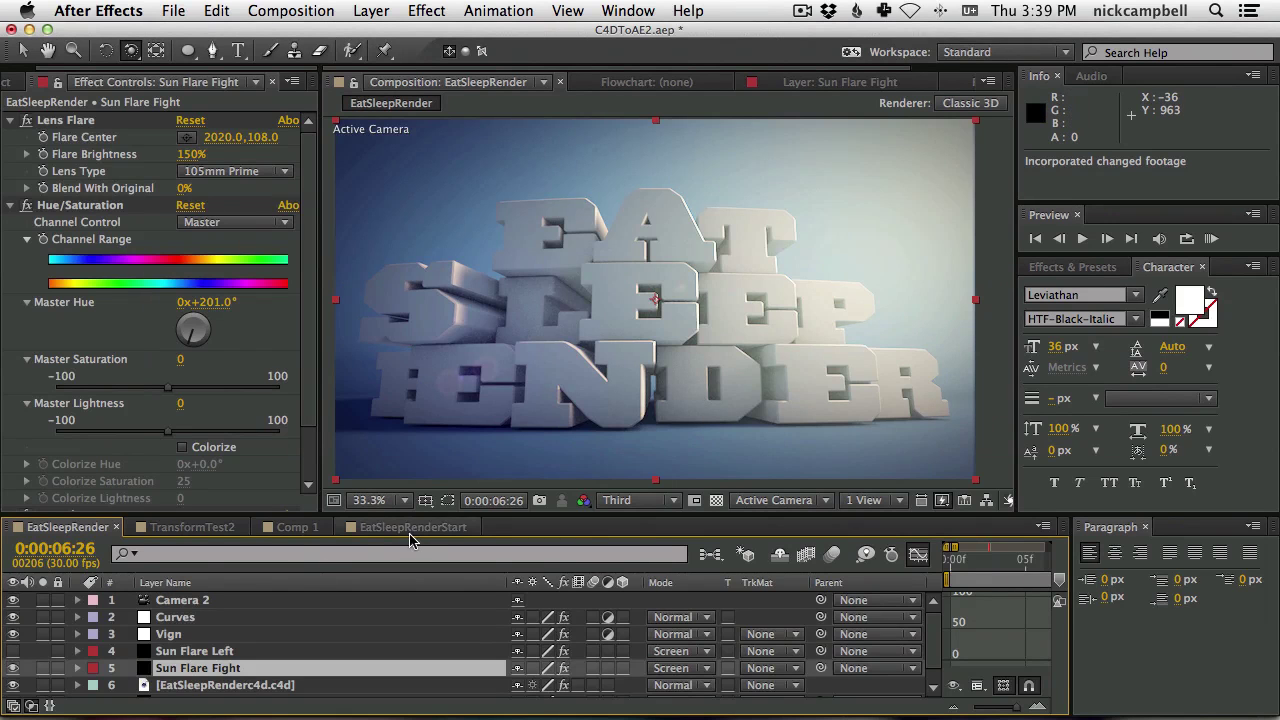
pyautogui.click(414, 527)
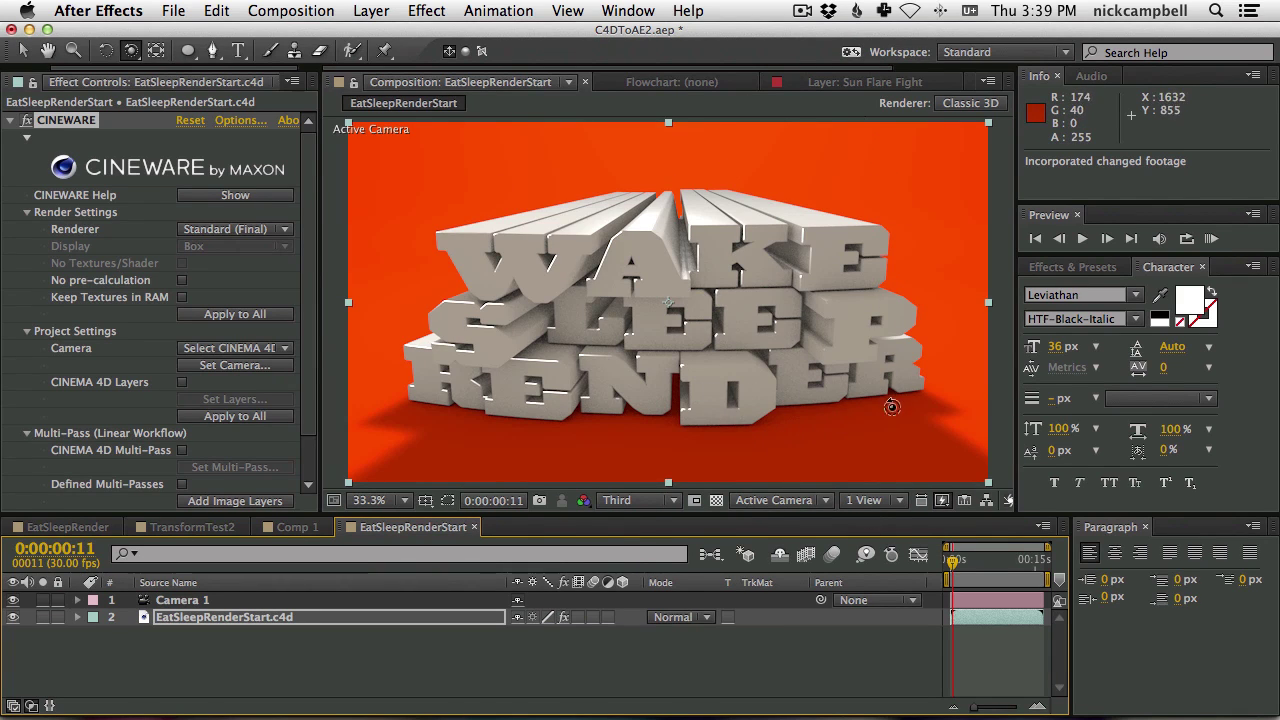
pyautogui.press('super+Tab')
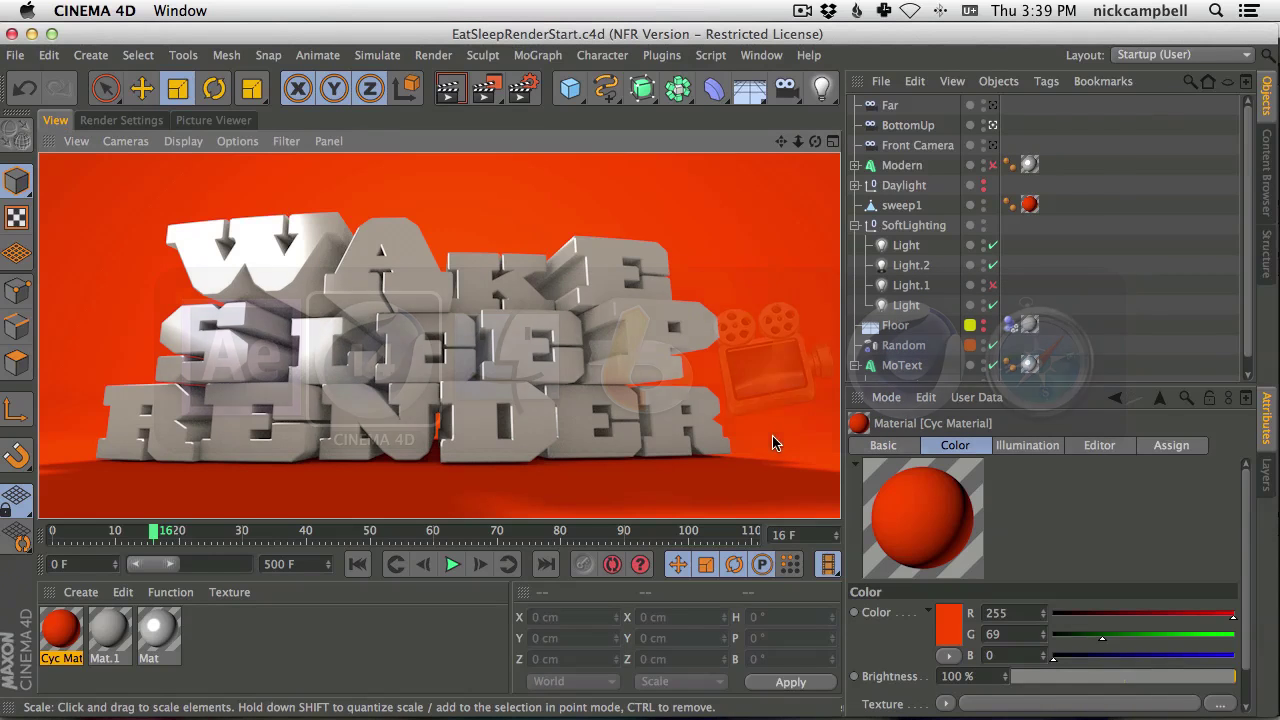
pyautogui.press('super+Tab')
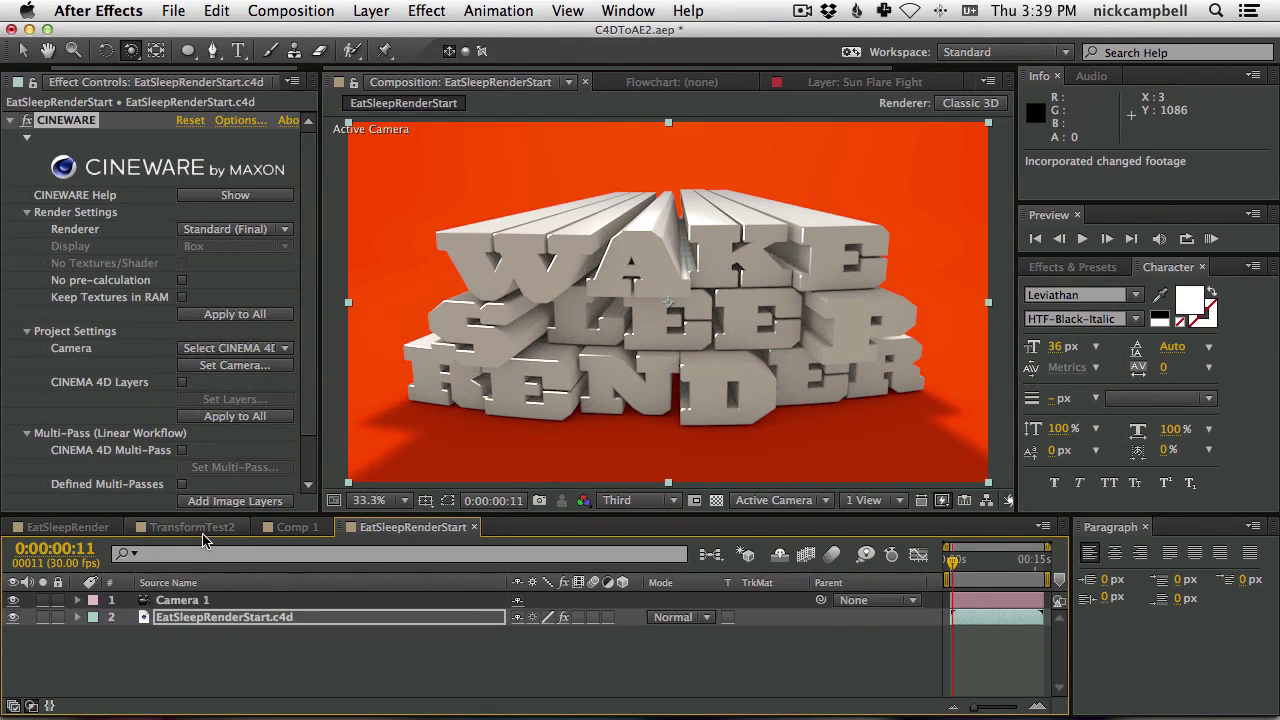
# Close the Finder window and switch Cinema 4D to the TransformTest2 scene.
pyautogui.click(196, 527)
pyautogui.press('super+Tab')
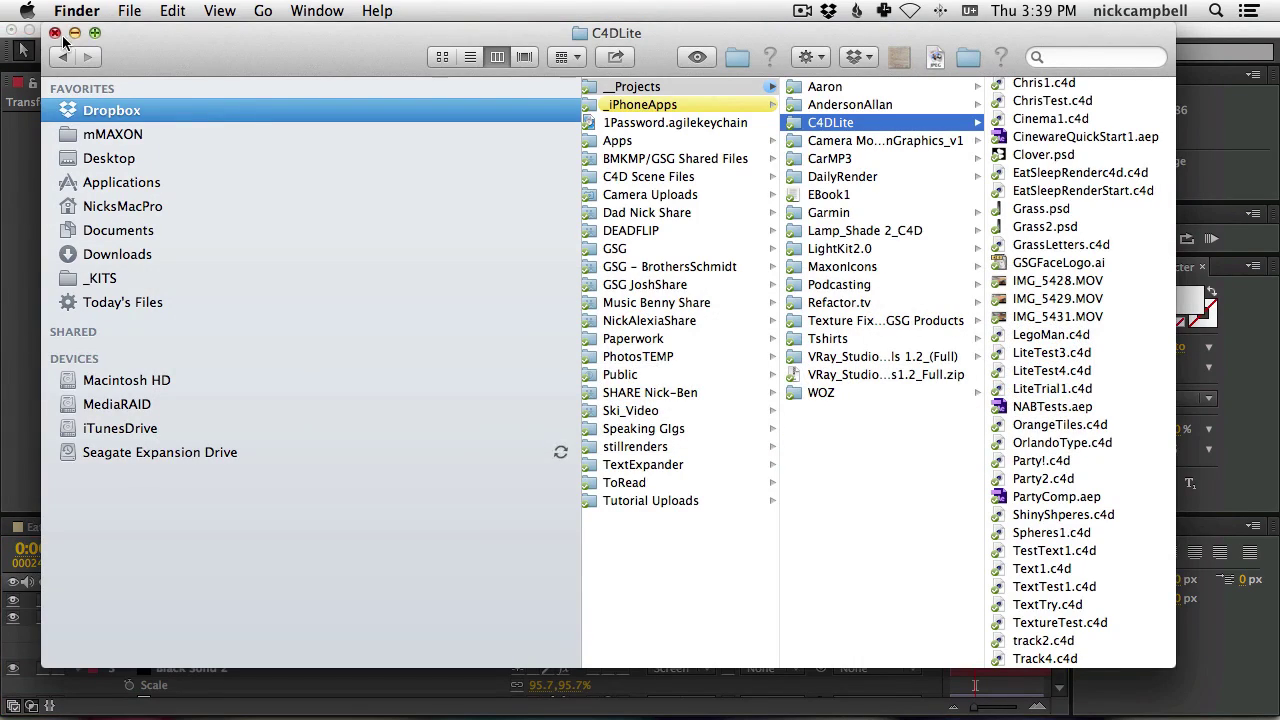
pyautogui.click(55, 33)
pyautogui.press('super+Tab')
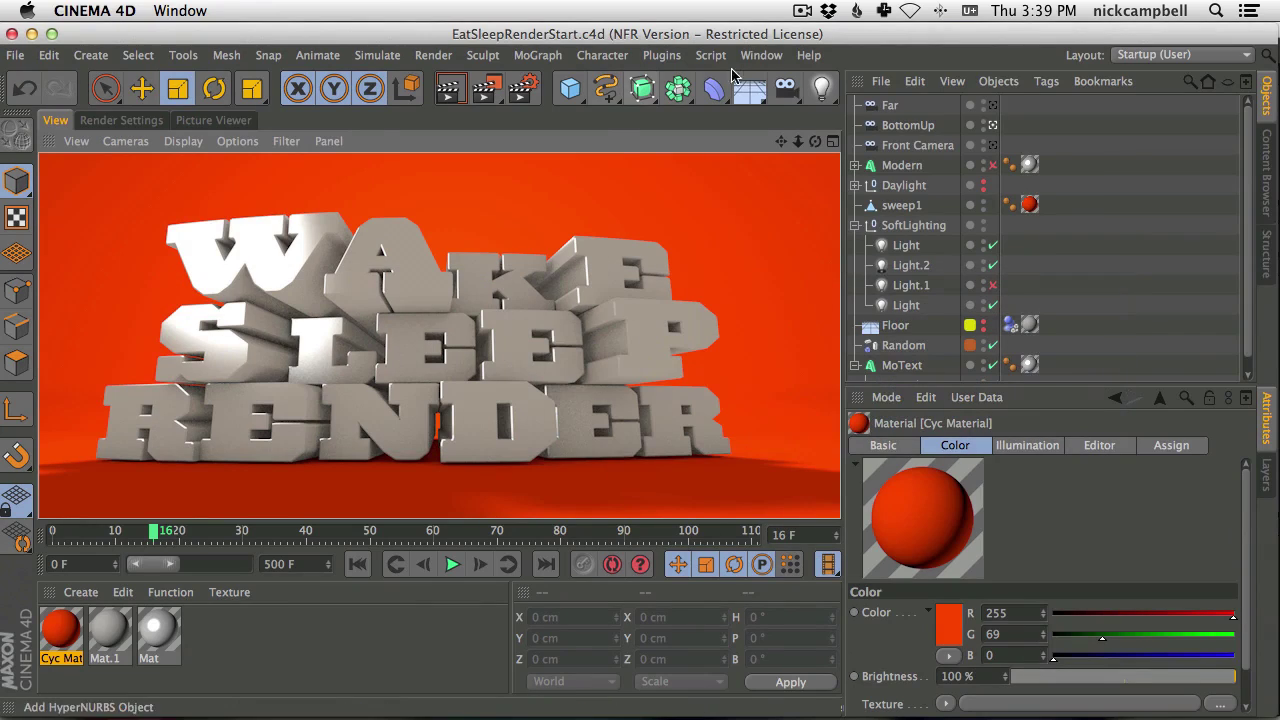
pyautogui.click(761, 55)
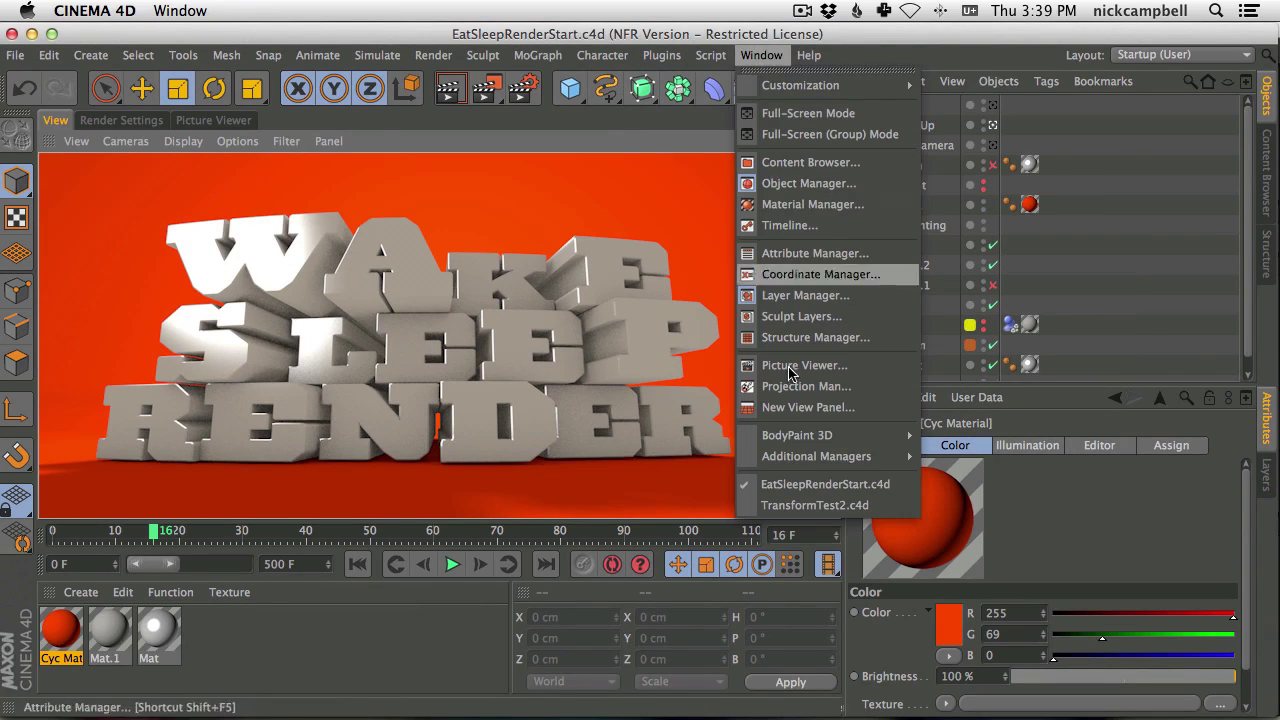
pyautogui.click(815, 505)
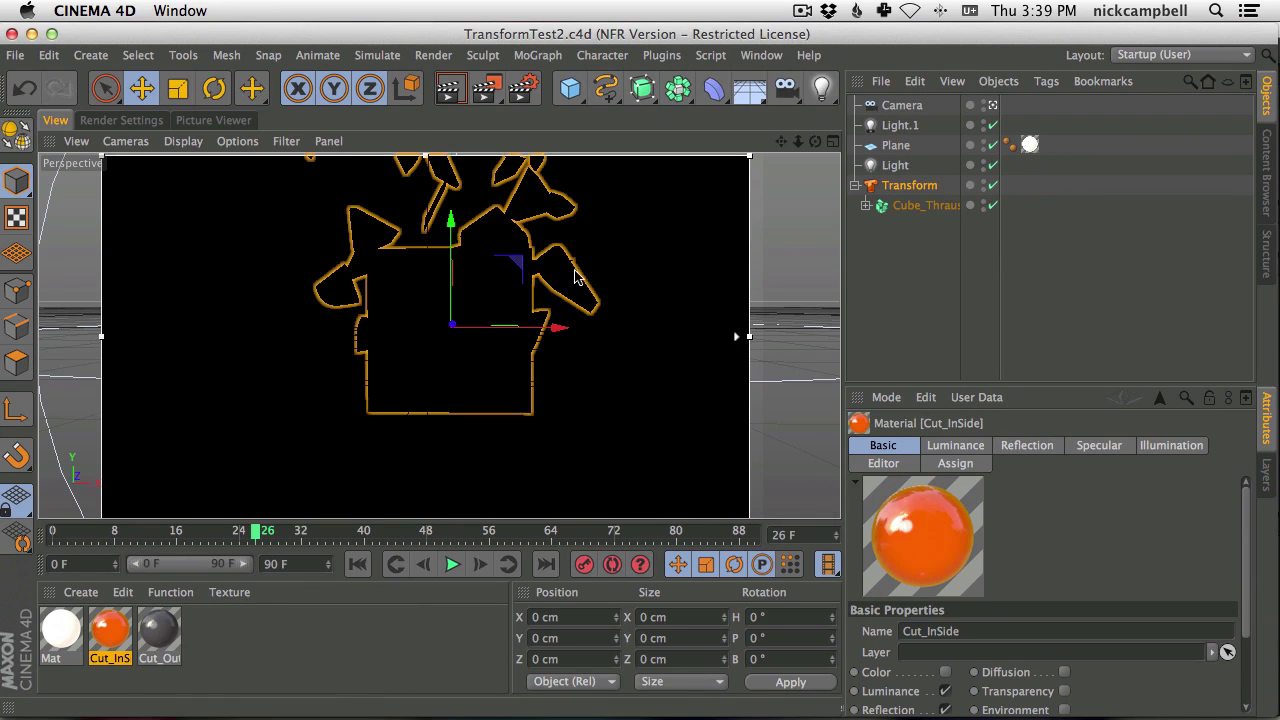
# Turn off the interactive render region and render the shattering cube at frame 28.
pyautogui.moveTo(486, 88); pyautogui.dragTo(535, 348)
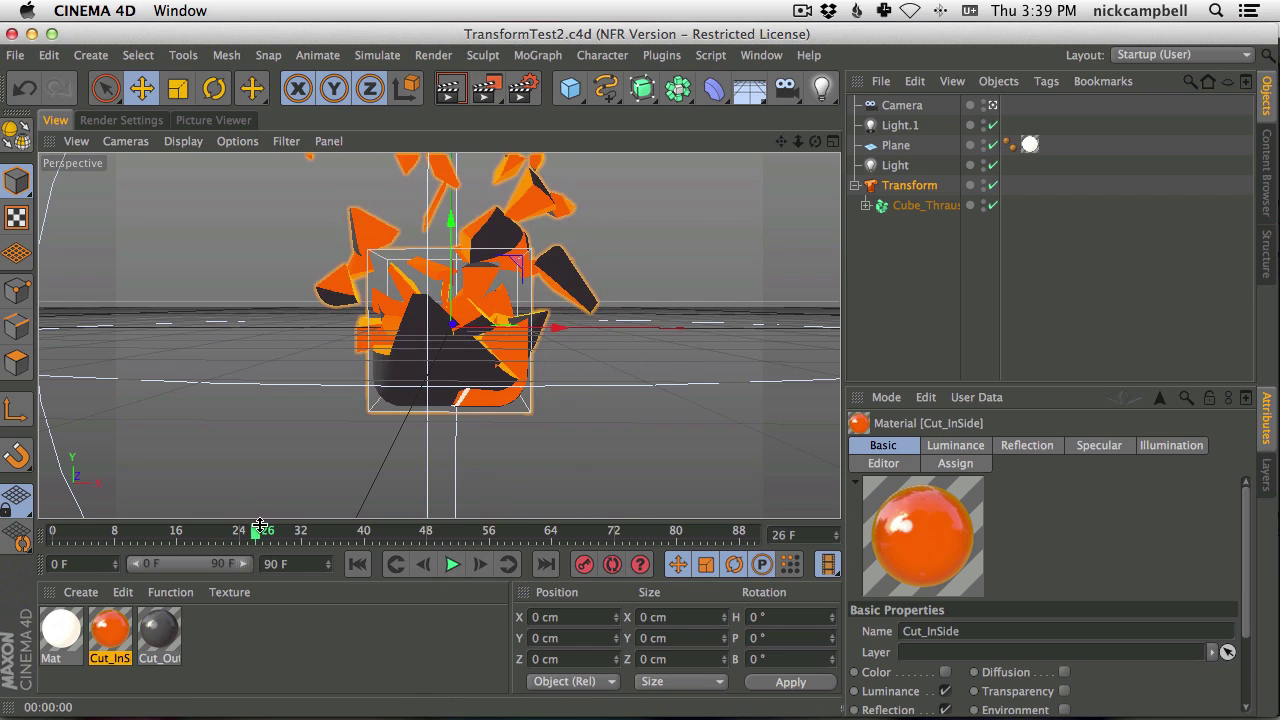
pyautogui.moveTo(260, 533)
pyautogui.mouseDown()
pyautogui.moveTo(52, 530)
pyautogui.moveTo(350, 528)
pyautogui.moveTo(114, 529)
pyautogui.moveTo(270, 530)
pyautogui.mouseUp()
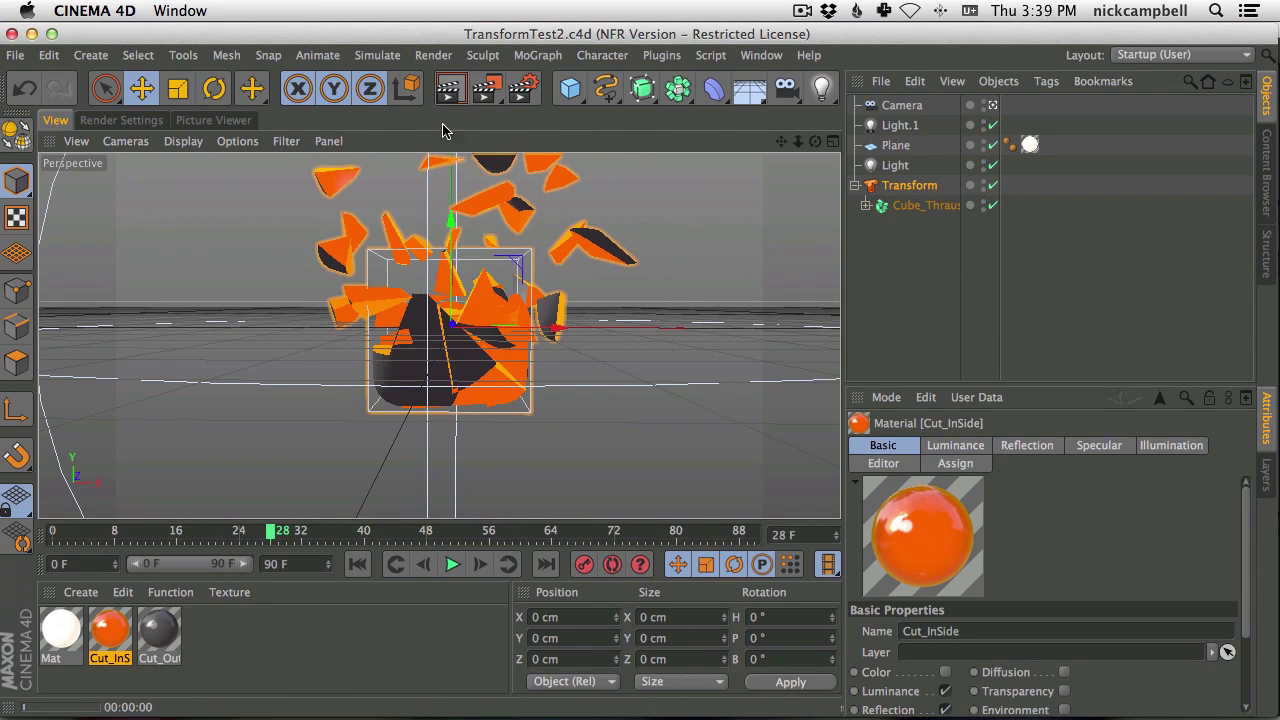
pyautogui.hotkey('ctrl', 'r')
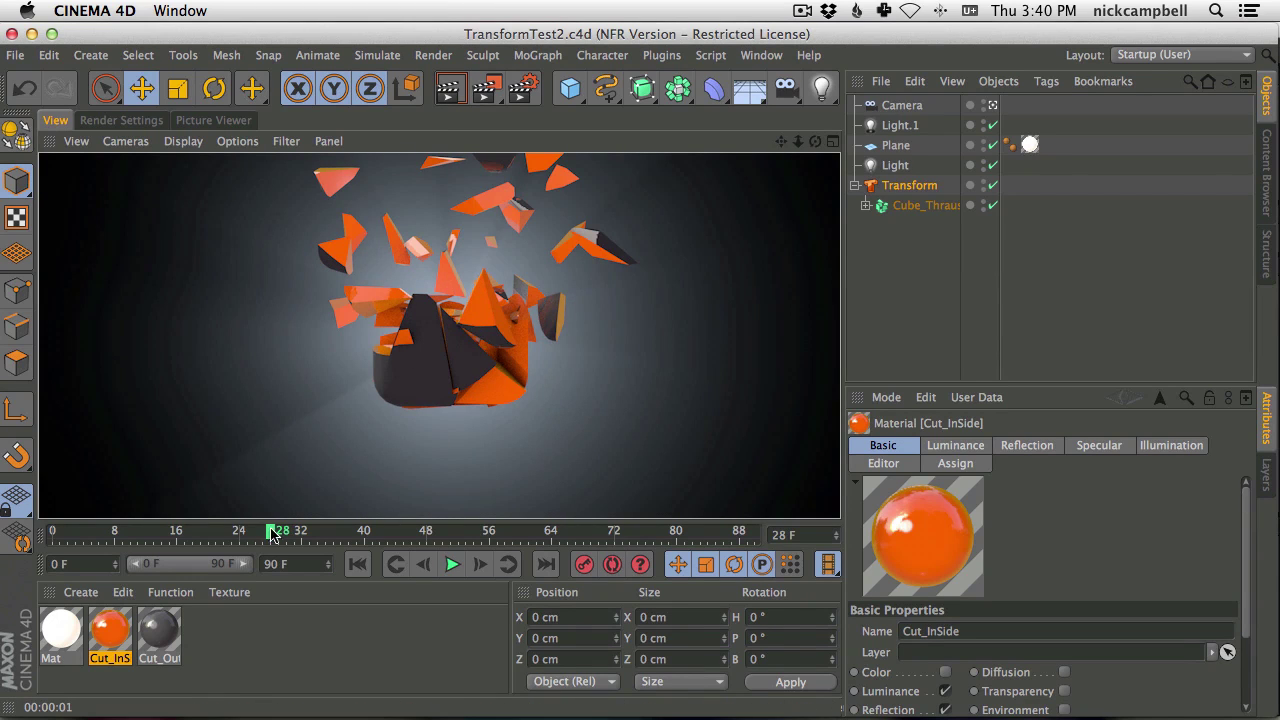
pyautogui.moveTo(255, 531)
pyautogui.mouseDown()
pyautogui.moveTo(137, 531)
pyautogui.moveTo(270, 531)
pyautogui.mouseUp()
# Scrub the TransformTest2 comp's shatter to frame 13, enlarge the viewer, and return to Cinema 4D.
pyautogui.press('super+Tab')
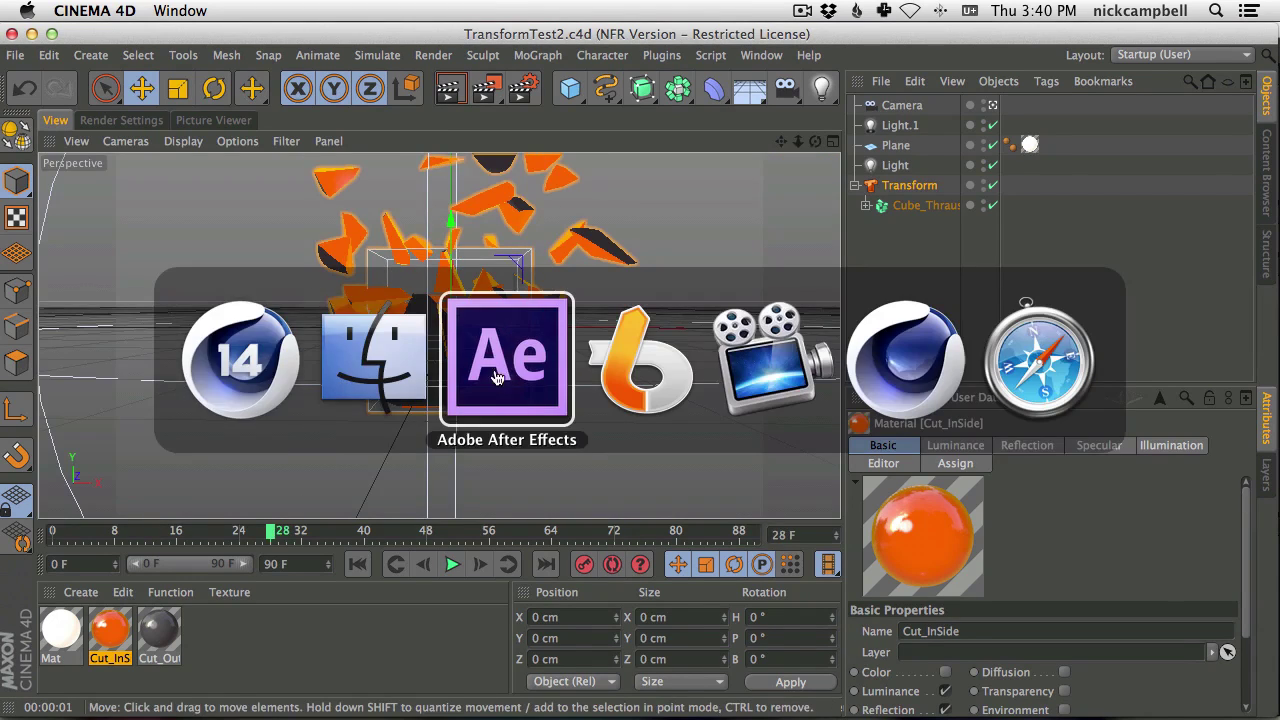
pyautogui.moveTo(85, 71); pyautogui.dragTo(31, 71)
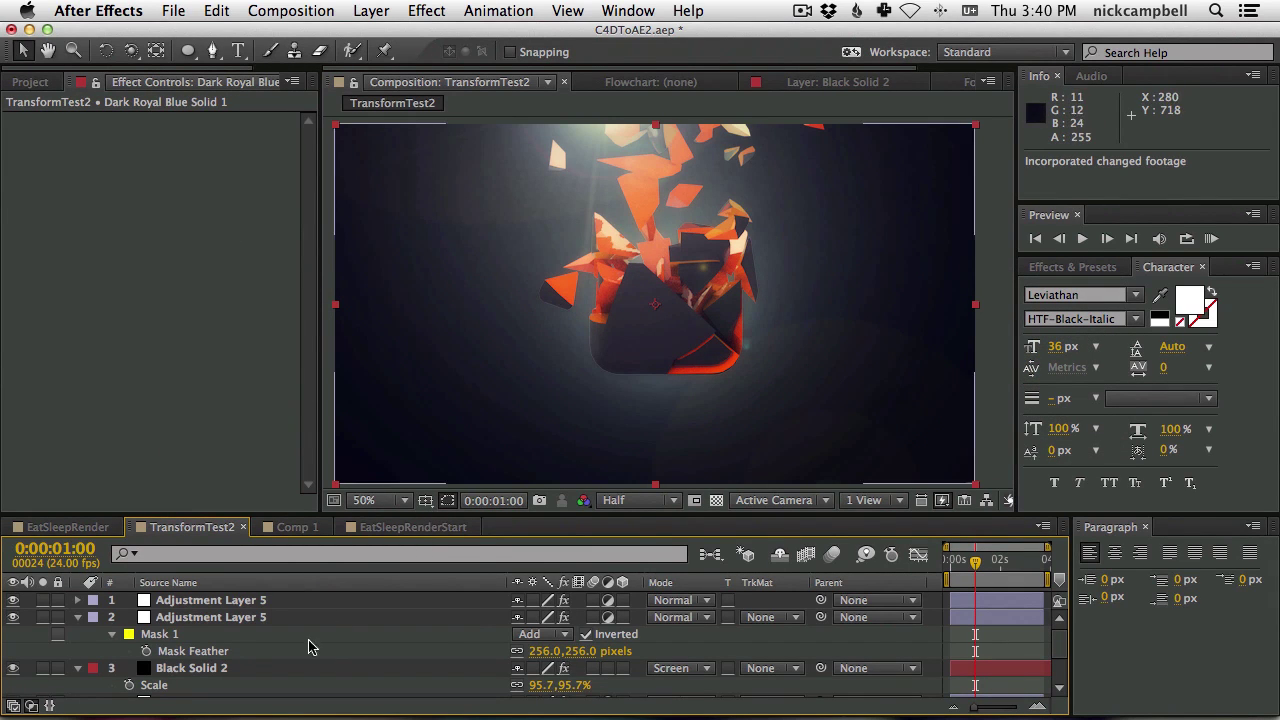
pyautogui.scroll(-4, 224, 688)
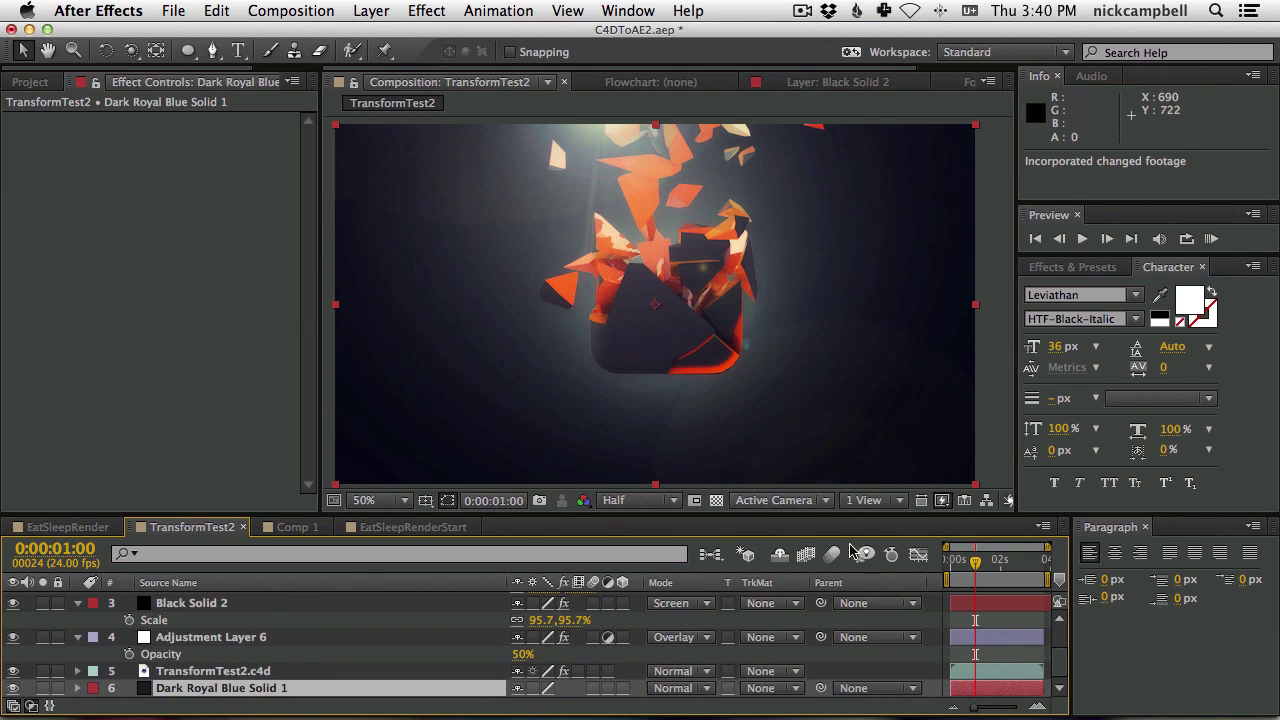
pyautogui.moveTo(980, 565); pyautogui.dragTo(993, 567)
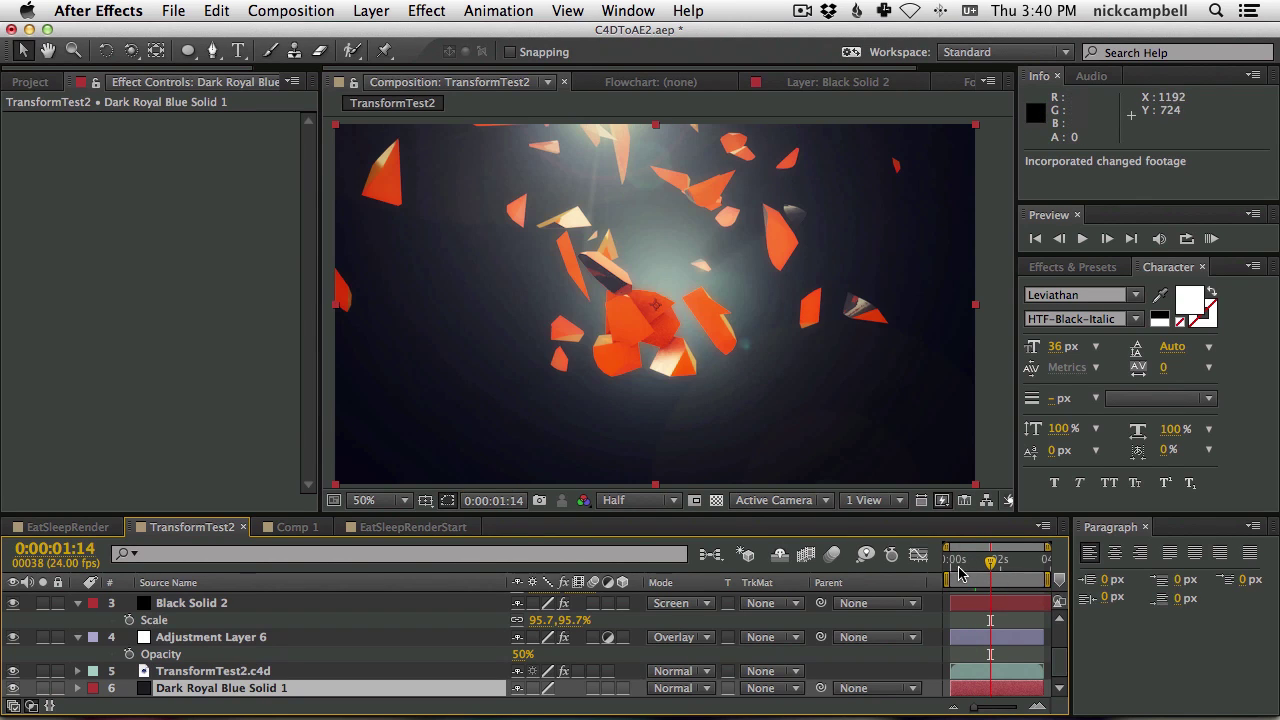
pyautogui.click(957, 565)
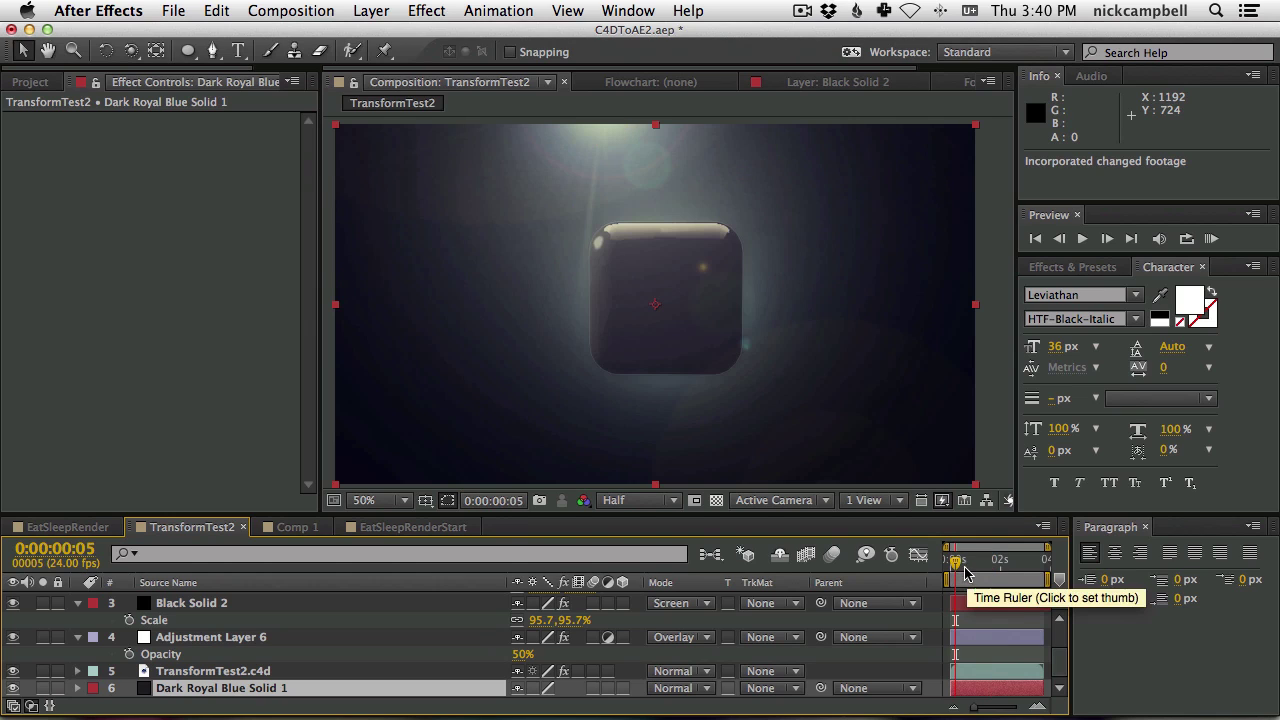
pyautogui.click(965, 568)
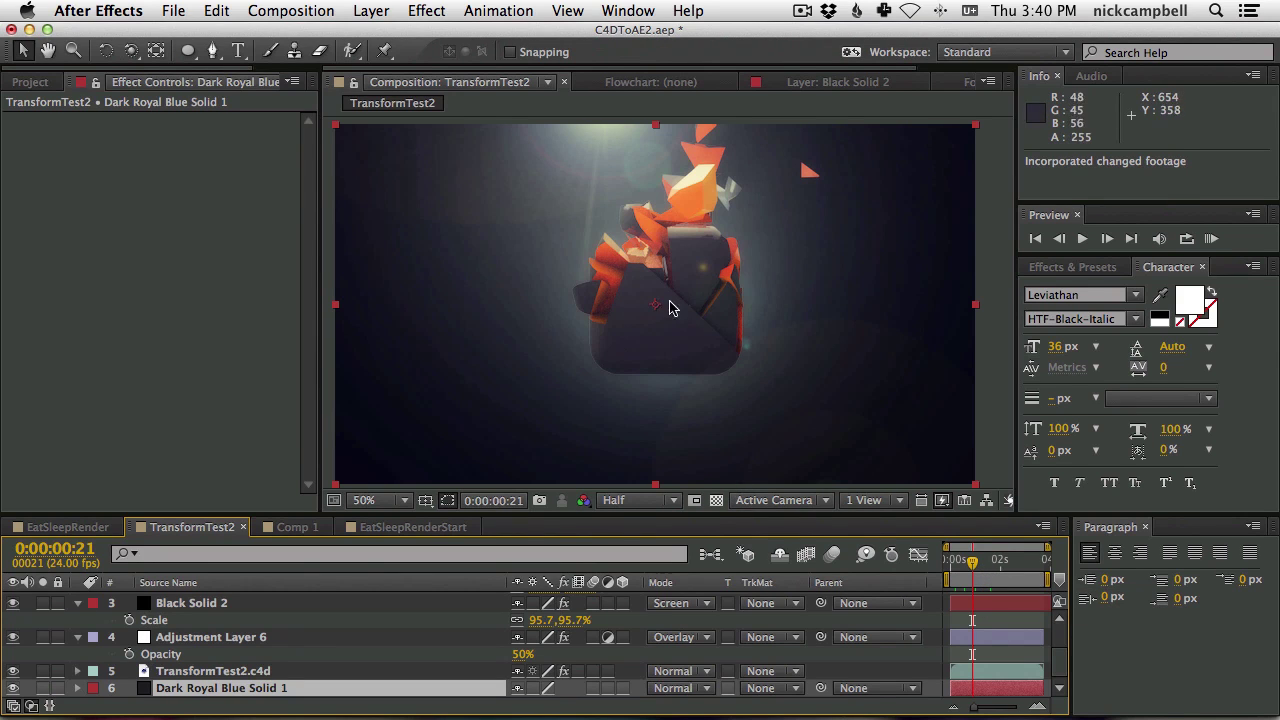
pyautogui.moveTo(710, 512); pyautogui.dragTo(716, 536)
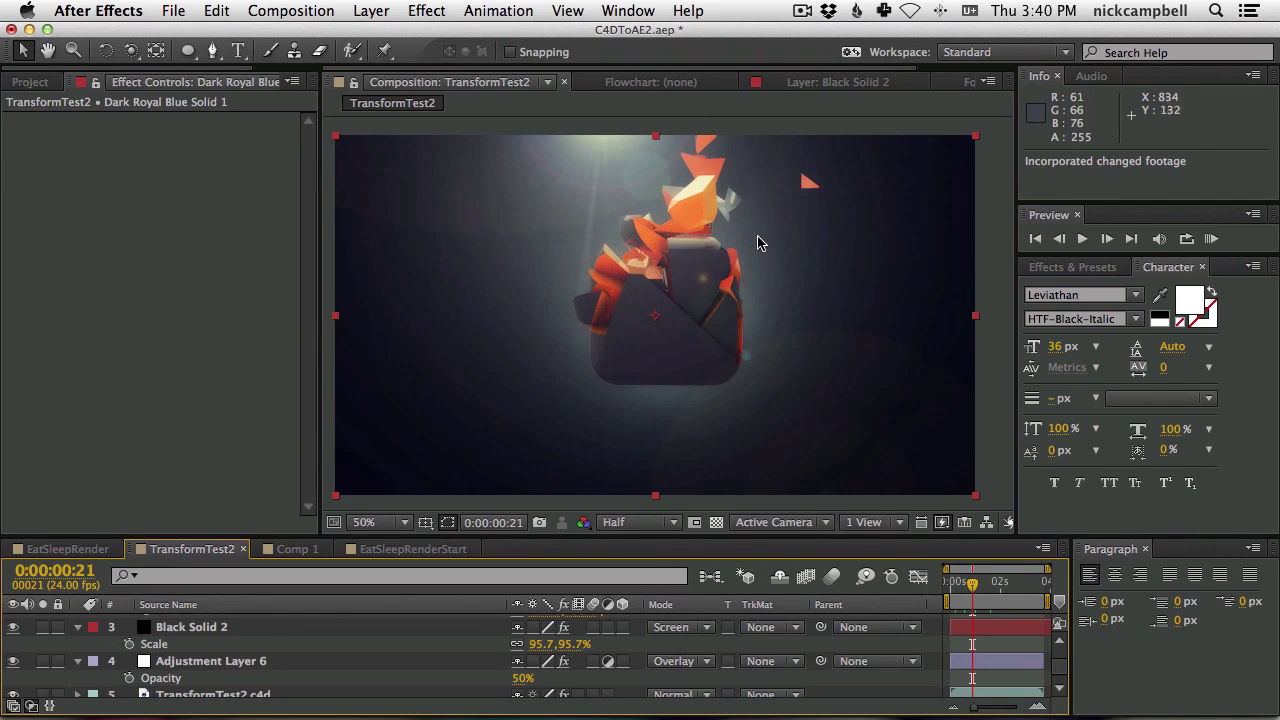
pyautogui.press('super+Tab')
pyautogui.press('super+Tab')
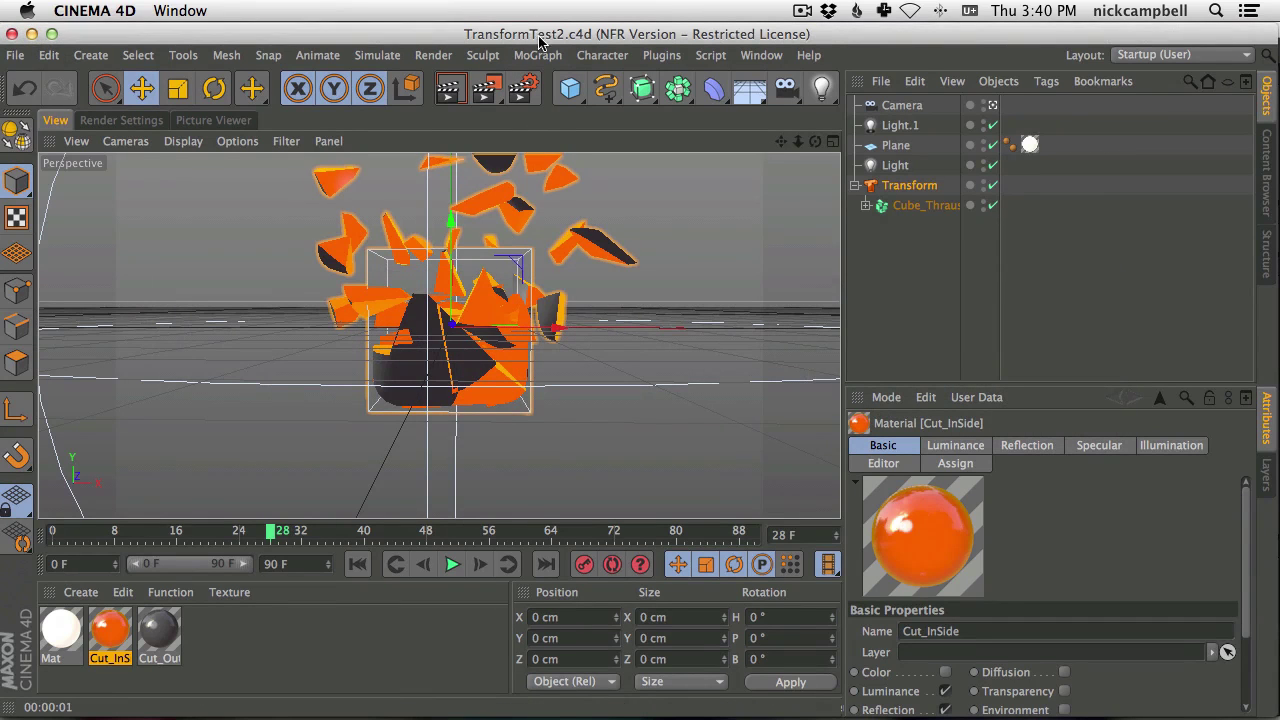
# Select the Transform object and set its Effect to Swarm.
pyautogui.moveTo(538, 36); pyautogui.dragTo(540, 35)
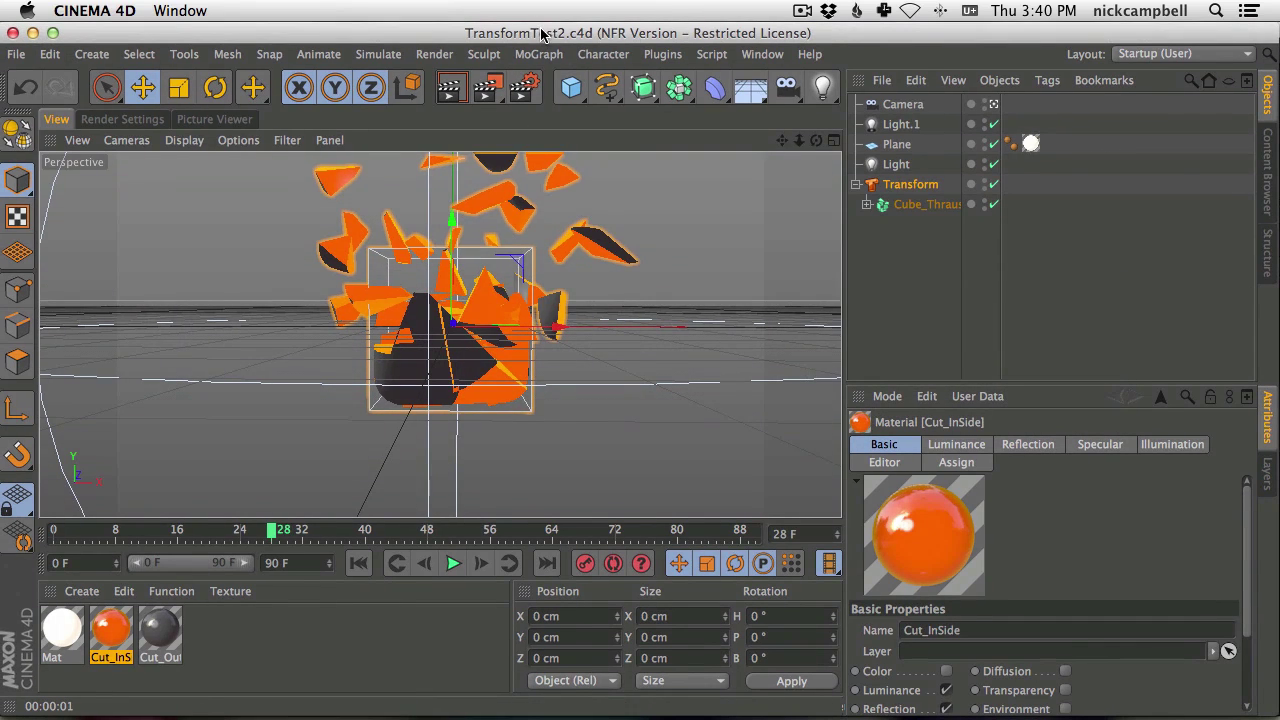
pyautogui.click(898, 190)
pyautogui.click(1001, 618)
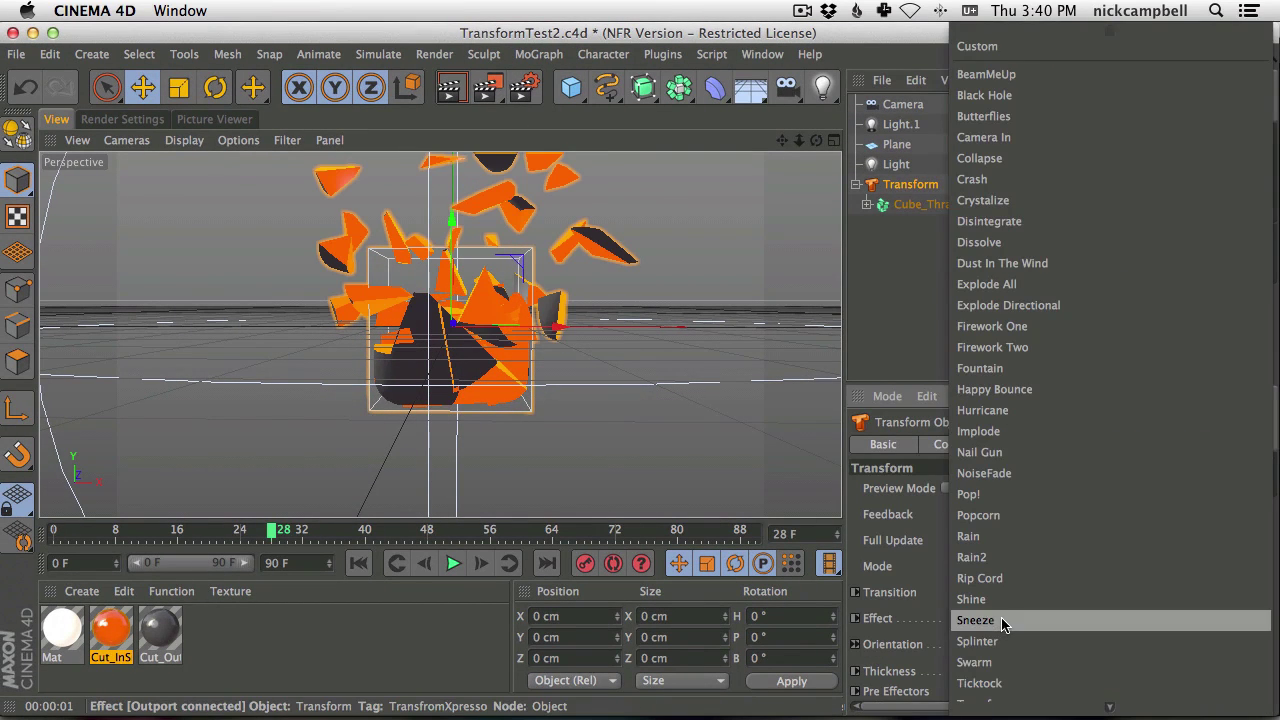
pyautogui.press('Escape')
pyautogui.click(1001, 620)
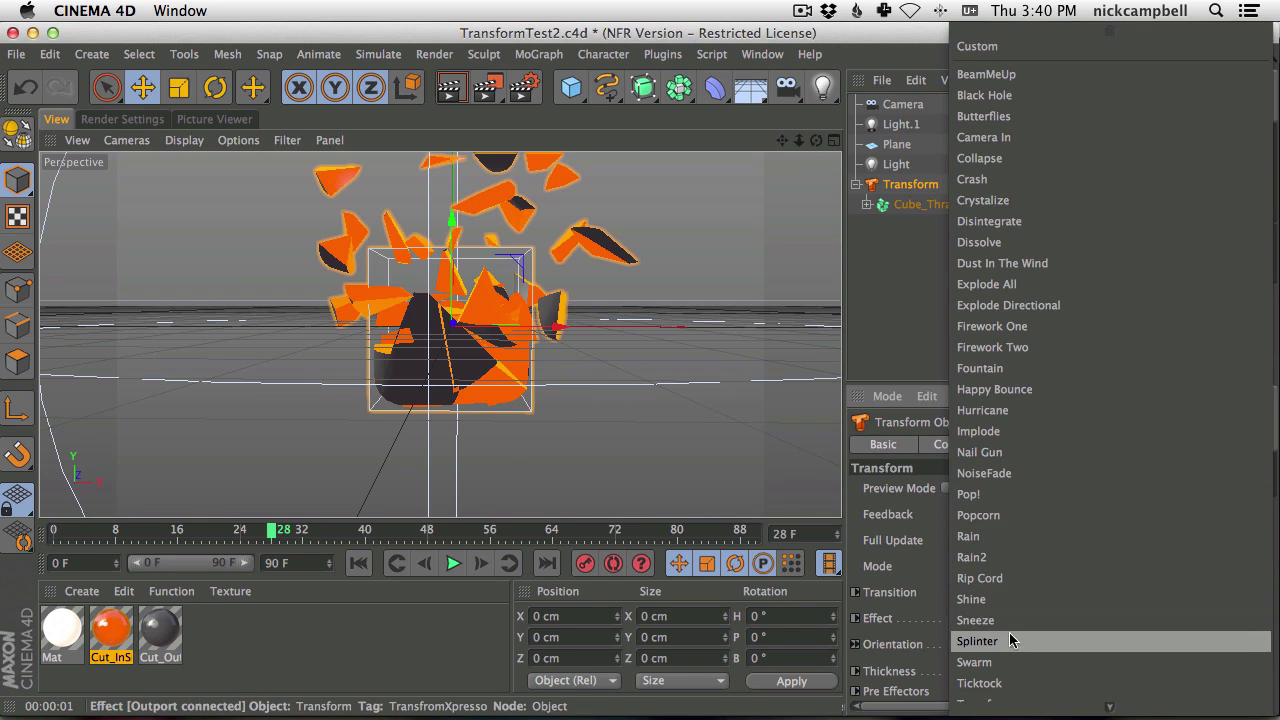
pyautogui.click(1013, 664)
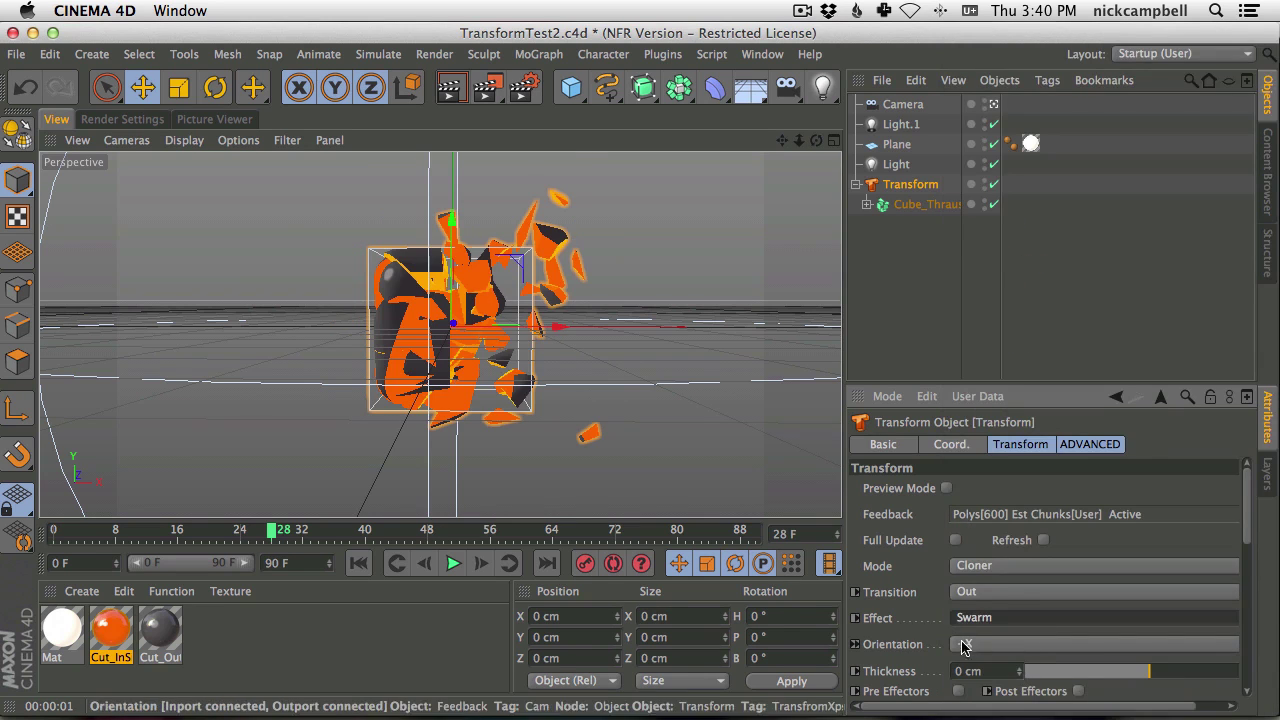
pyautogui.click(985, 618)
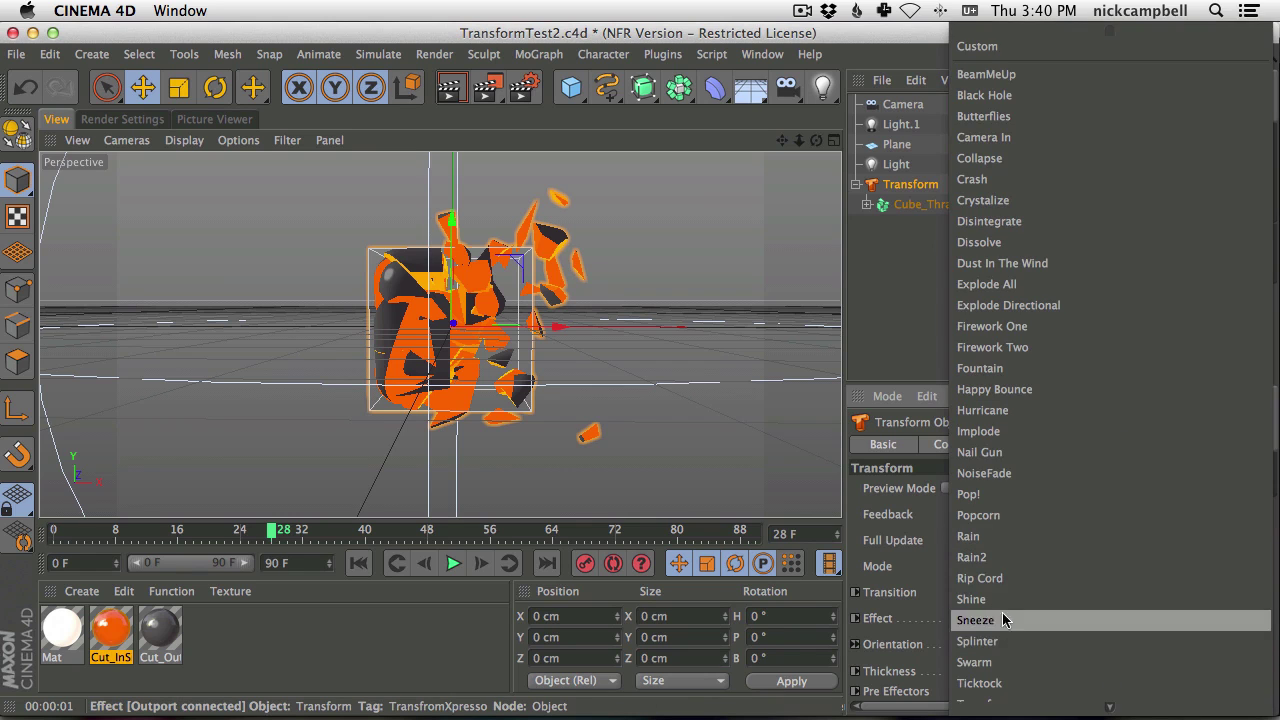
pyautogui.click(888, 540)
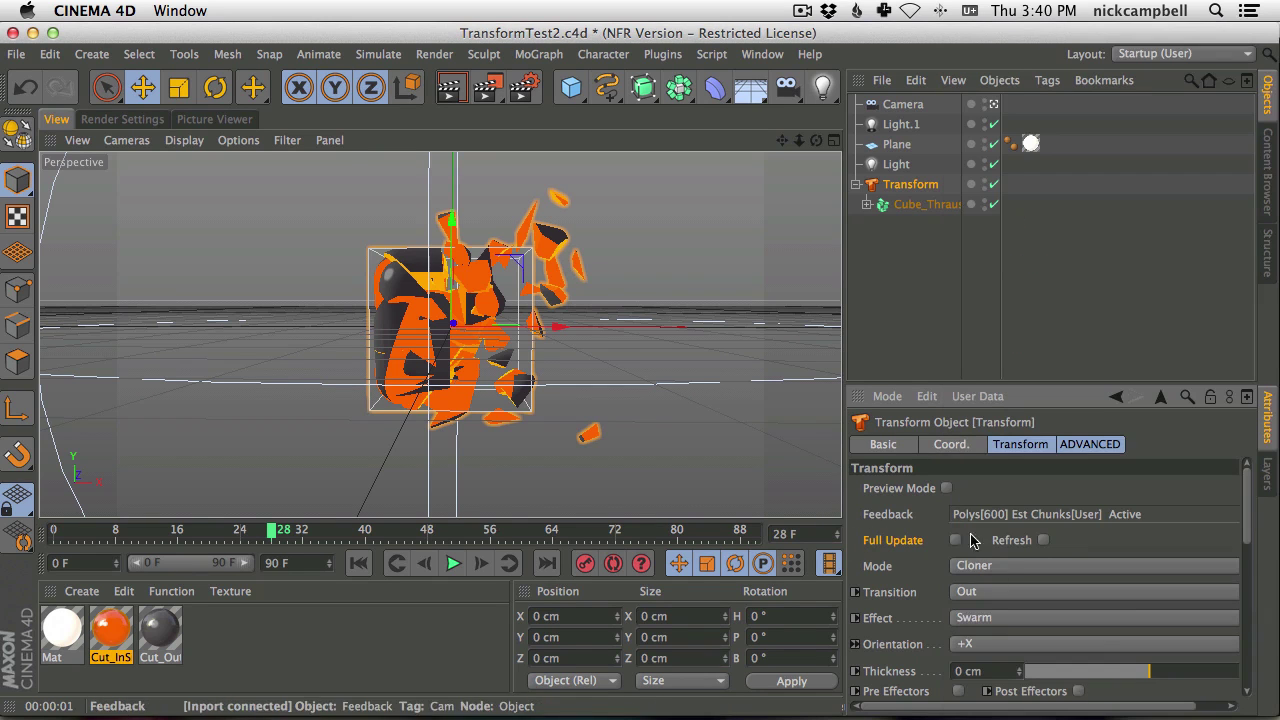
# Raise Movement to 835 cm and scrub the new Swarm shatter from frame 0.
pyautogui.moveTo(1246, 528); pyautogui.dragTo(1272, 598)
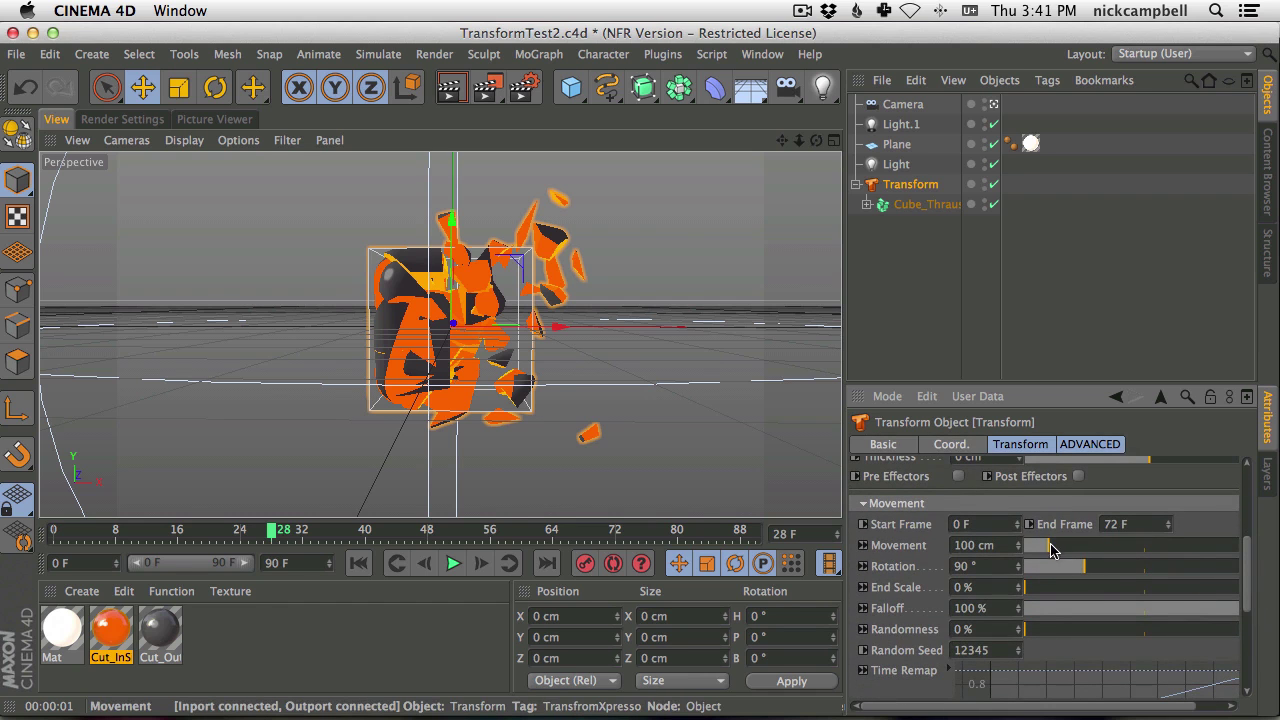
pyautogui.moveTo(1050, 546); pyautogui.dragTo(1234, 557)
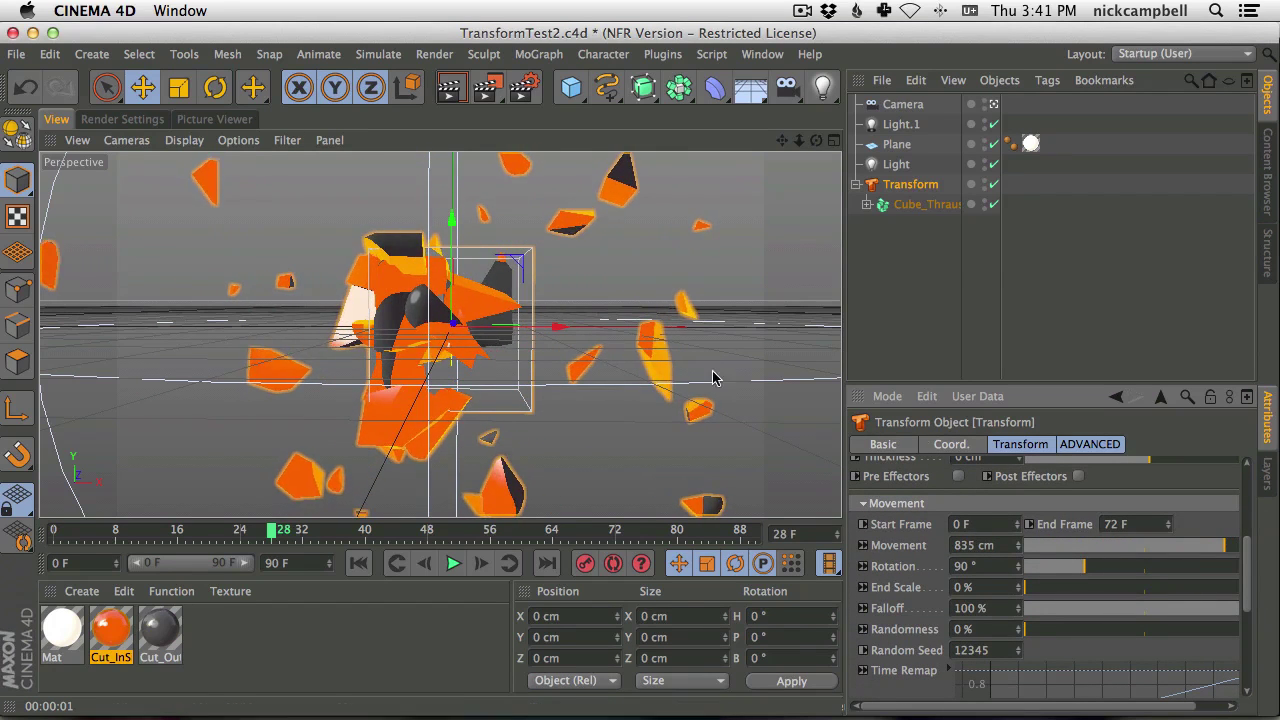
pyautogui.click(385, 531)
pyautogui.moveTo(195, 527); pyautogui.dragTo(30, 527)
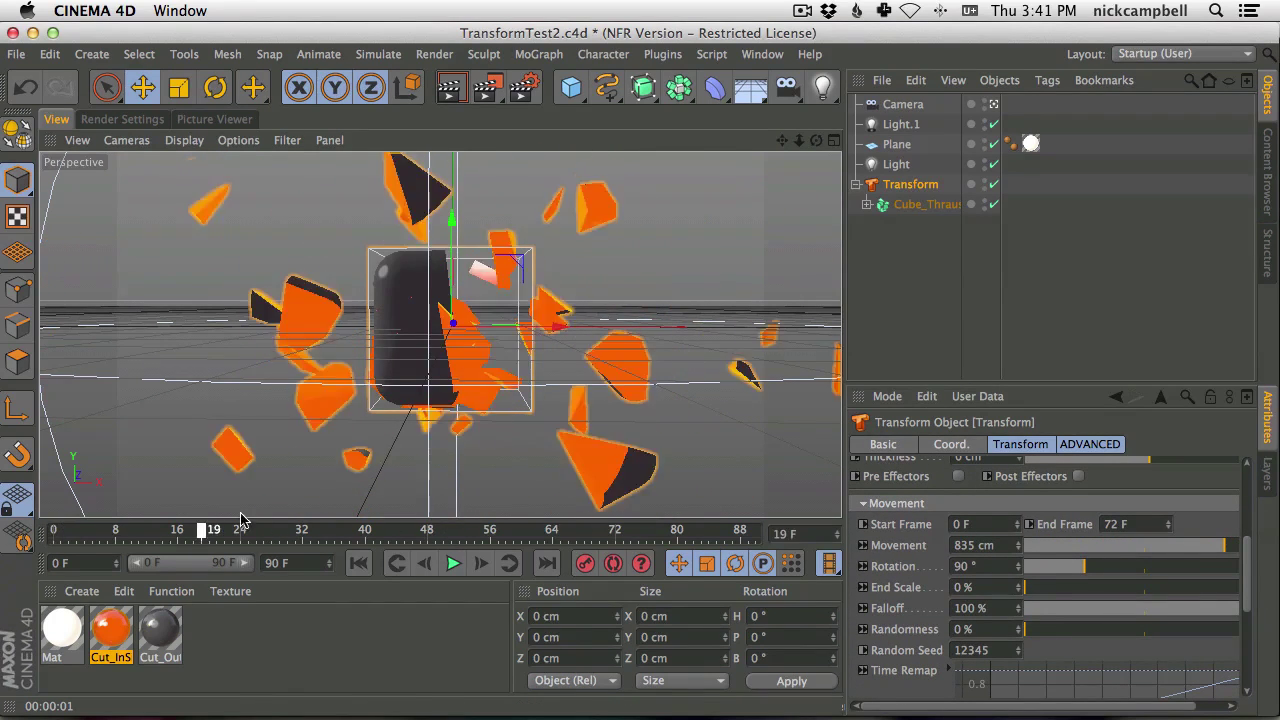
pyautogui.moveTo(255, 520); pyautogui.dragTo(283, 537)
# Switch to After Effects to see TransformTest2 render the wider Swarm shatter at 0:00:00:21.
pyautogui.press('super+Tab')
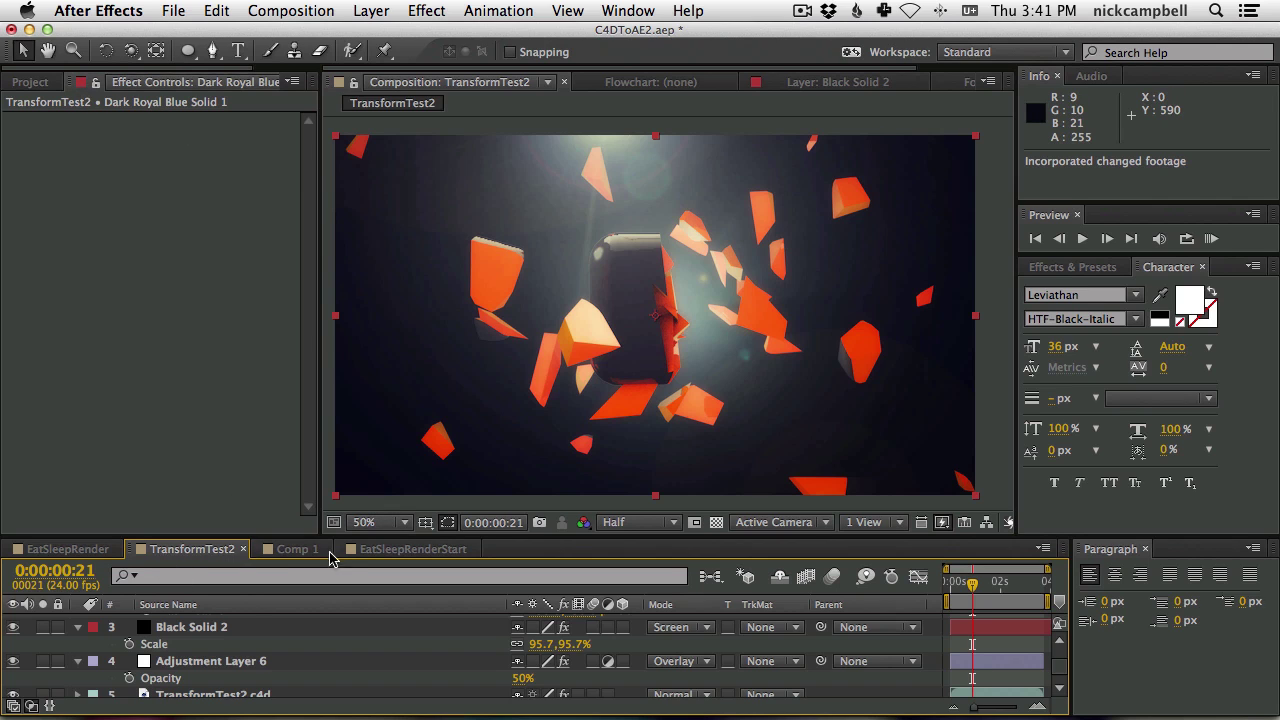
# Select the TransformTest2.c4d layer and reveal its CINEWARE Commands settings in Effect Controls.
pyautogui.scroll(-1, 232, 665)
pyautogui.press('KP_Enter')
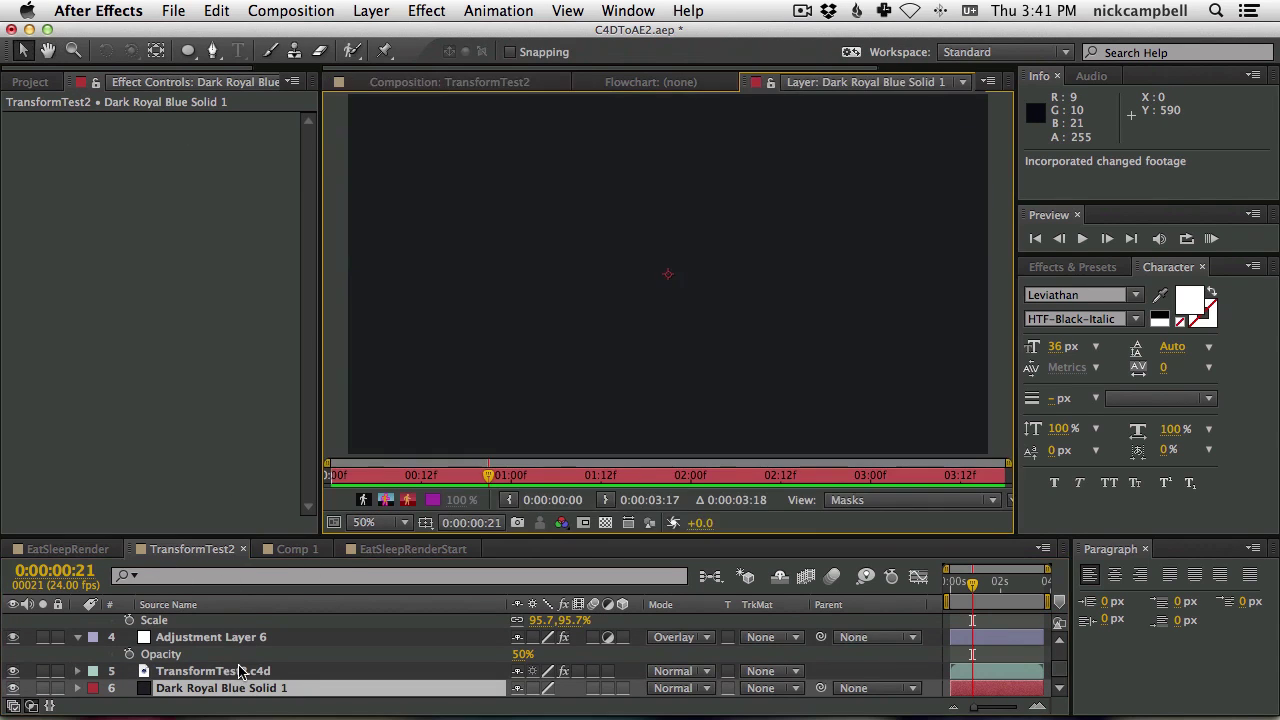
pyautogui.click(226, 674)
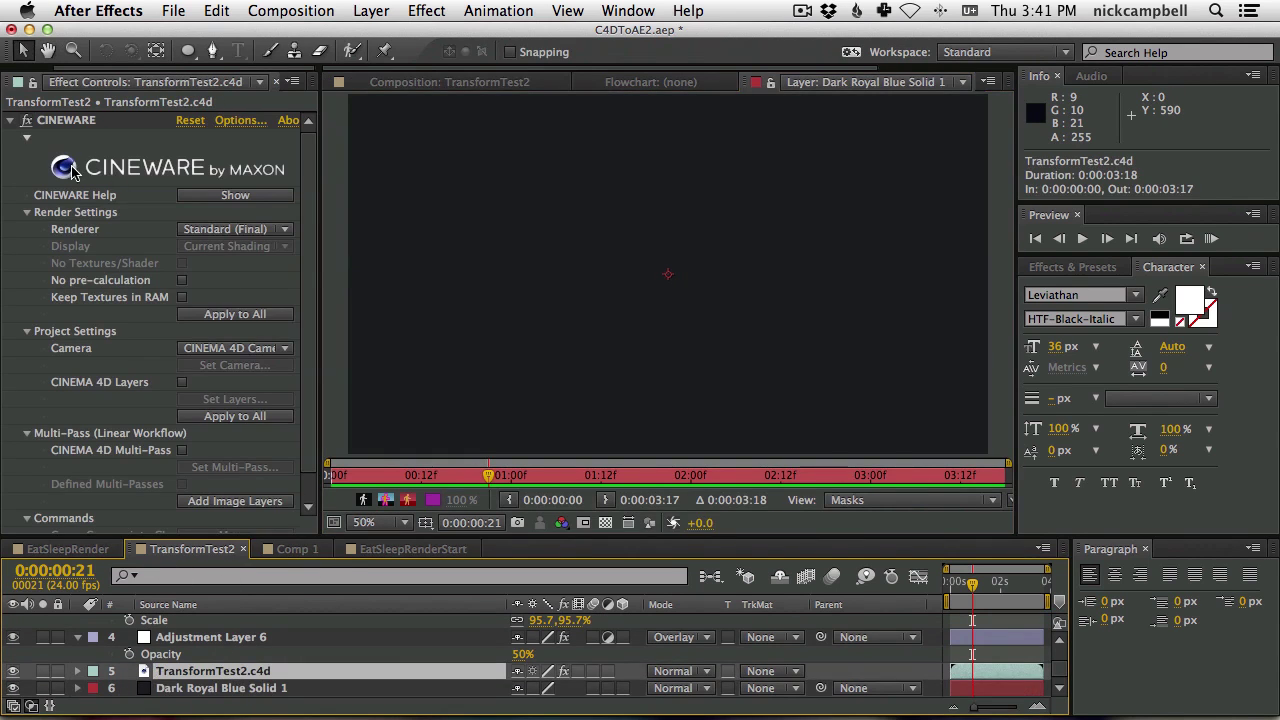
pyautogui.moveTo(310, 221); pyautogui.dragTo(314, 251)
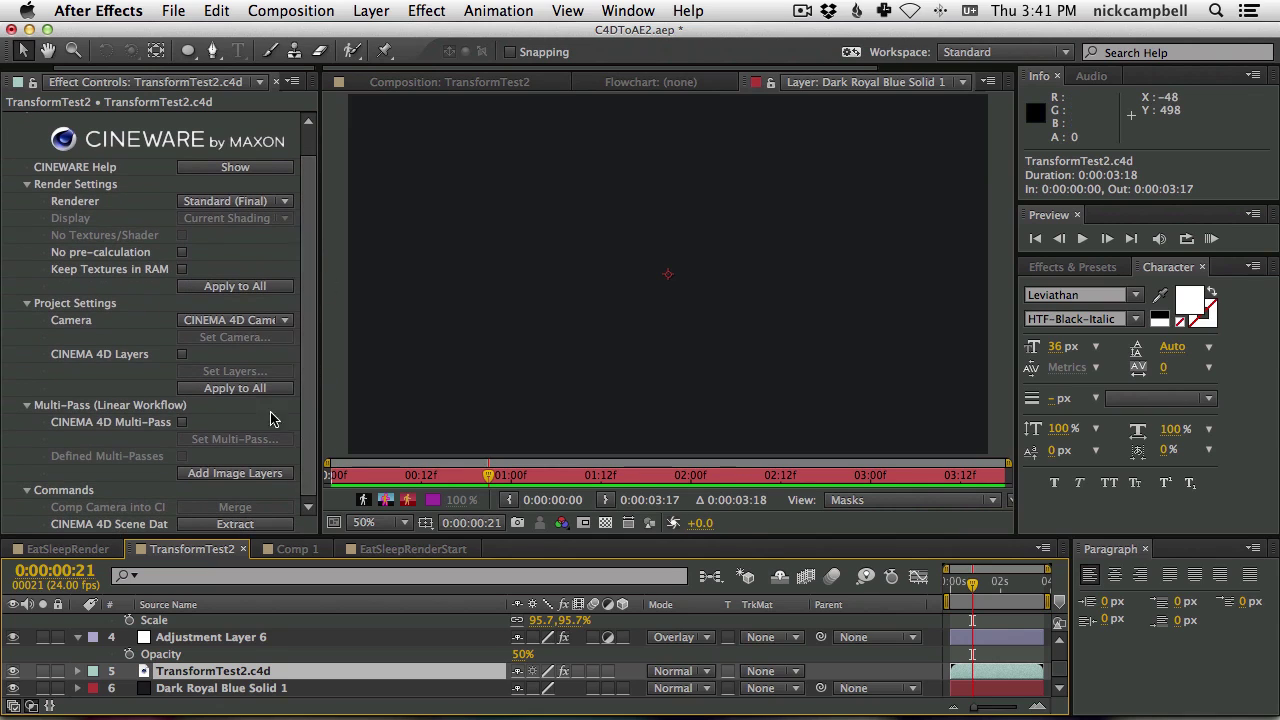